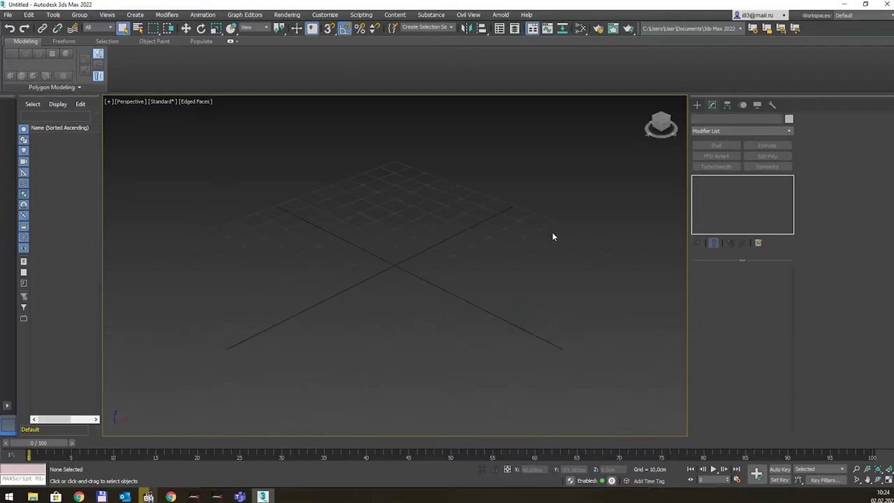
# Step: Check the scene's unit settings in Units Setup and System Unit Setup
pyautogui.click(325, 14)
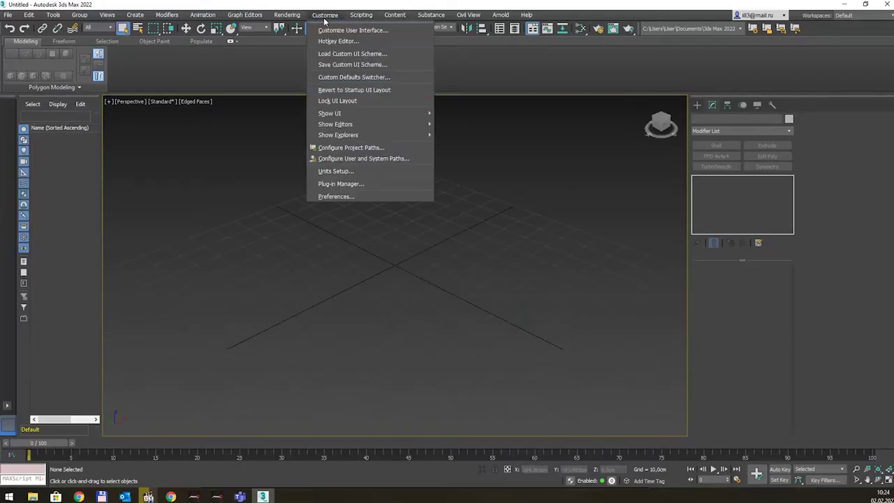
pyautogui.click(375, 170)
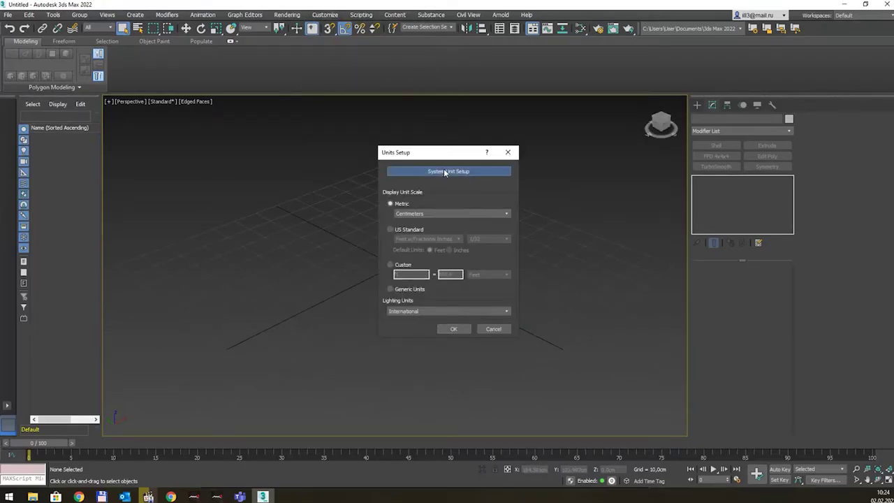
pyautogui.click(458, 171)
pyautogui.moveTo(447, 189); pyautogui.dragTo(602, 147)
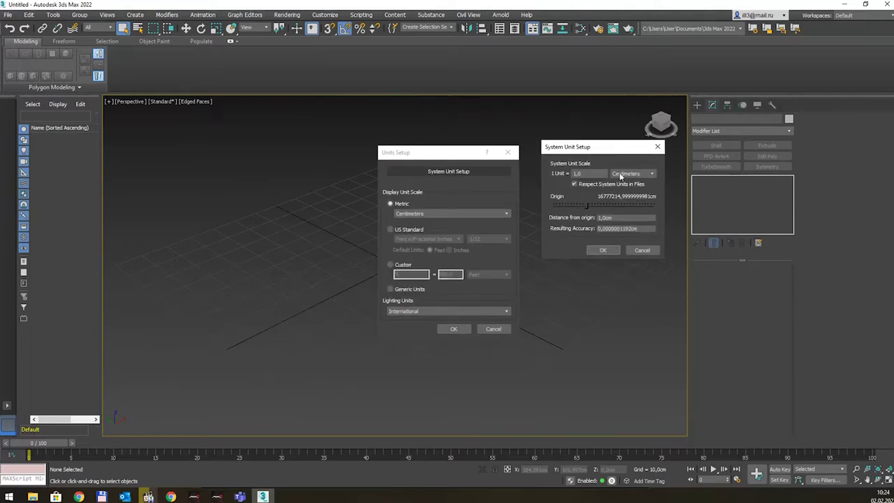
pyautogui.click(602, 252)
pyautogui.click(458, 328)
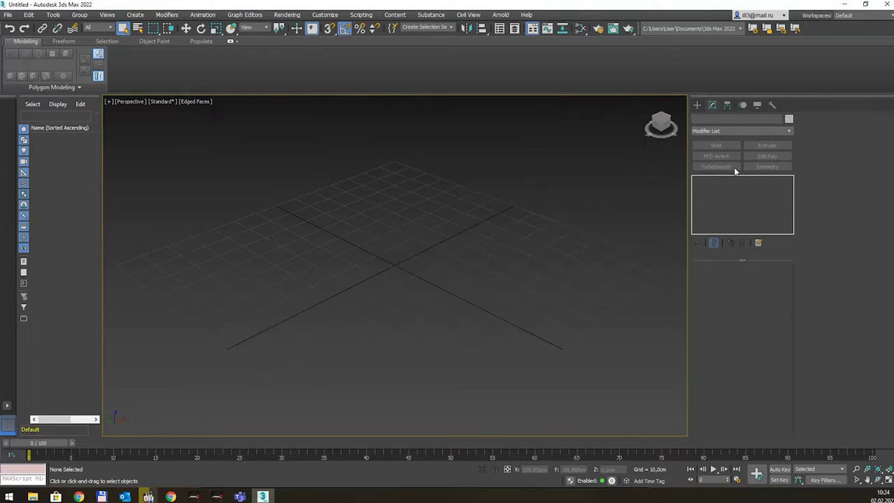
# Step: Draw a Standard Primitives plane on the grid
pyautogui.click(697, 105)
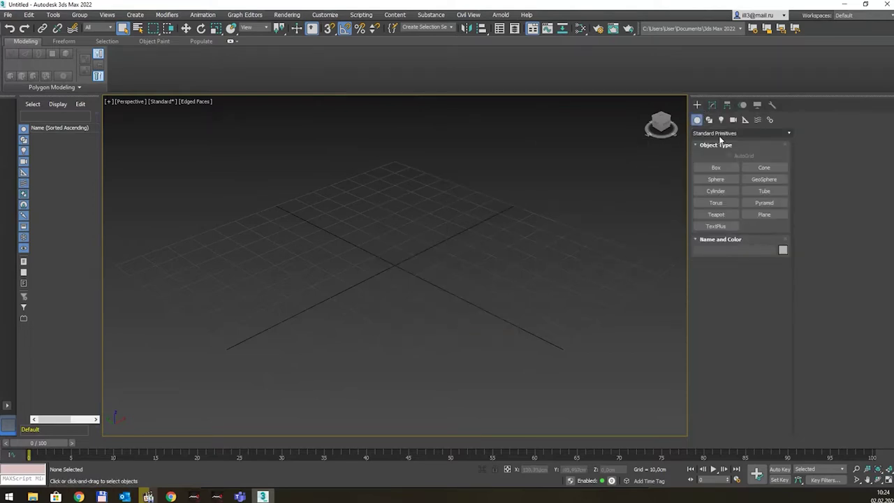
pyautogui.click(719, 172)
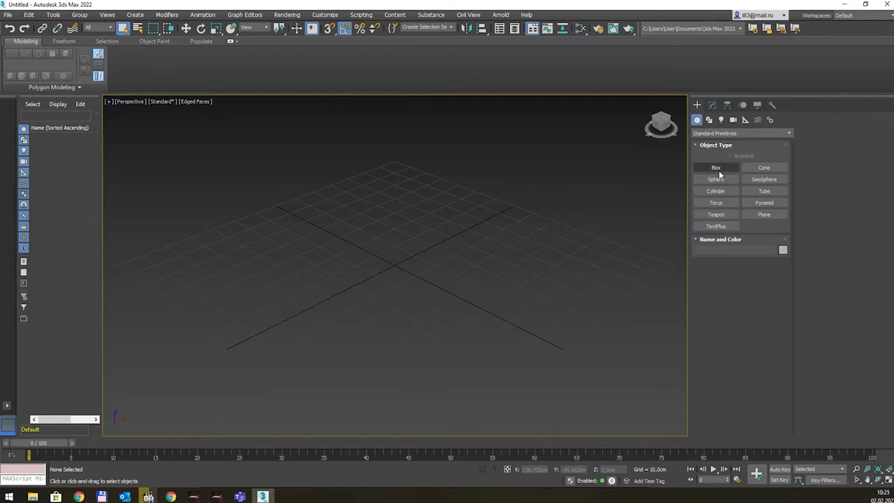
pyautogui.click(763, 214)
pyautogui.moveTo(382, 218)
pyautogui.mouseDown()
pyautogui.moveTo(376, 346)
pyautogui.moveTo(499, 335)
pyautogui.mouseUp()
pyautogui.keyDown('alt'); pyautogui.moveTo(522, 245); pyautogui.dragTo(456, 256, button='middle'); pyautogui.keyUp('alt')
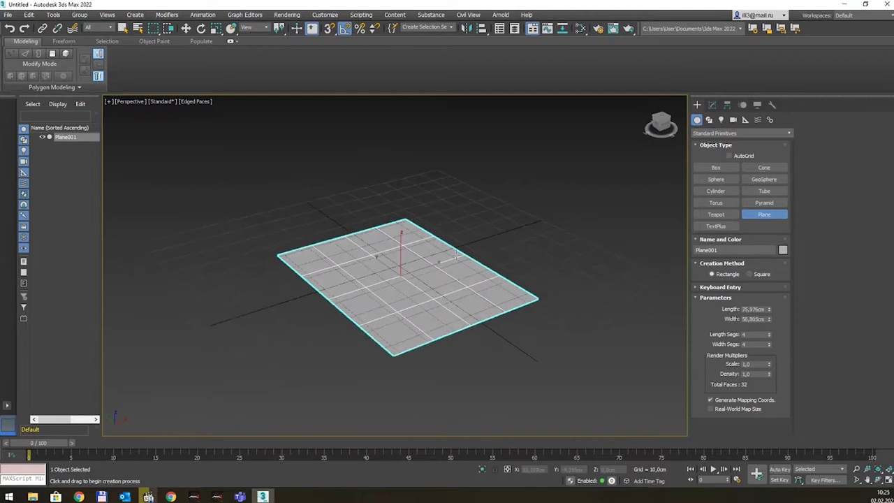
pyautogui.scroll(3, 456, 256)
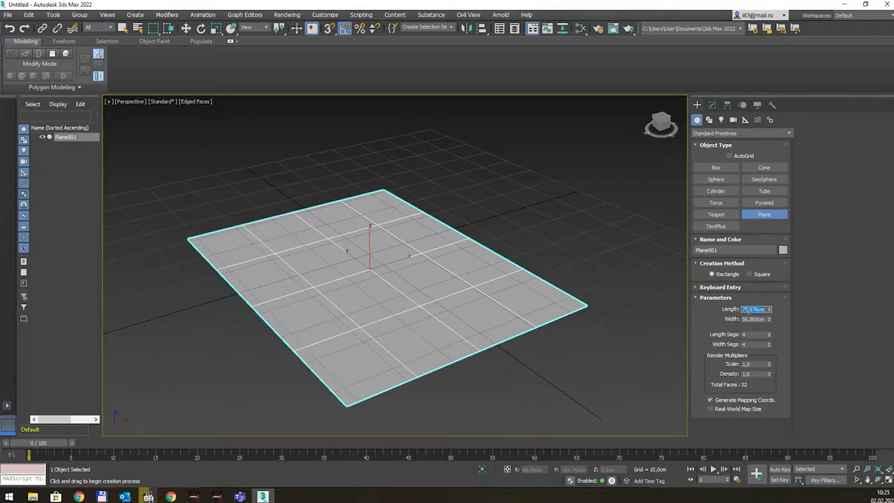
# Step: Set the plane's Length and Width to 25 cm each
pyautogui.write('25')
pyautogui.press('Tab')
pyautogui.write('25')
pyautogui.press('Return')
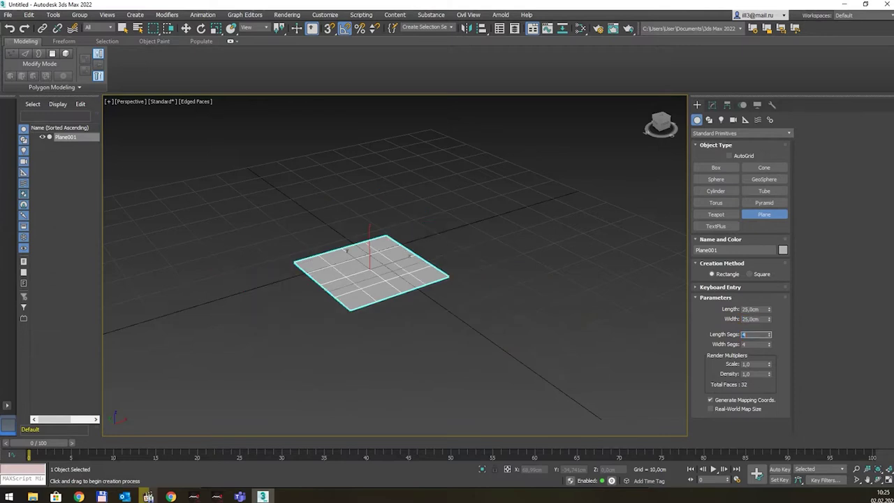
pyautogui.scroll(1, 448, 269)
pyautogui.scroll(1, 406, 269)
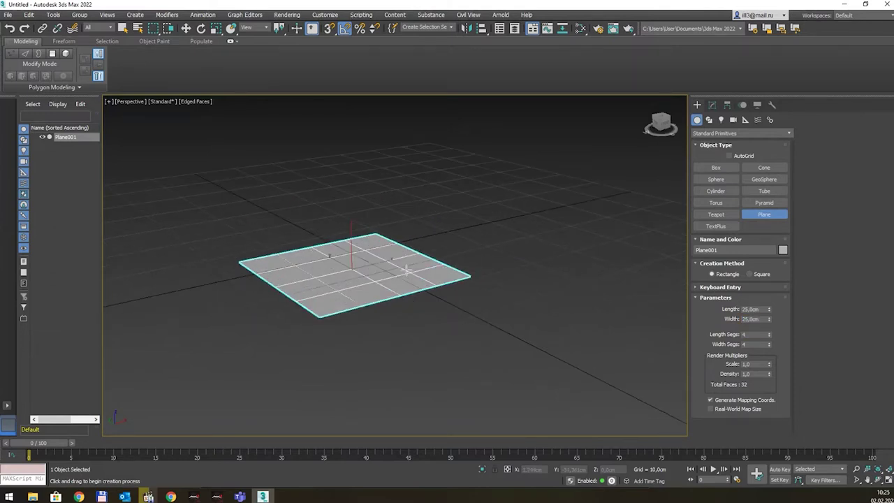
pyautogui.moveTo(428, 228)
pyautogui.keyDown('alt'); pyautogui.mouseDown(button='middle')
pyautogui.moveTo(418, 230)
pyautogui.moveTo(419, 211)
pyautogui.mouseUp(button='middle'); pyautogui.keyUp('alt')
# Step: Move Plane001 upward and set its Z position to 50 cm
pyautogui.press('w')
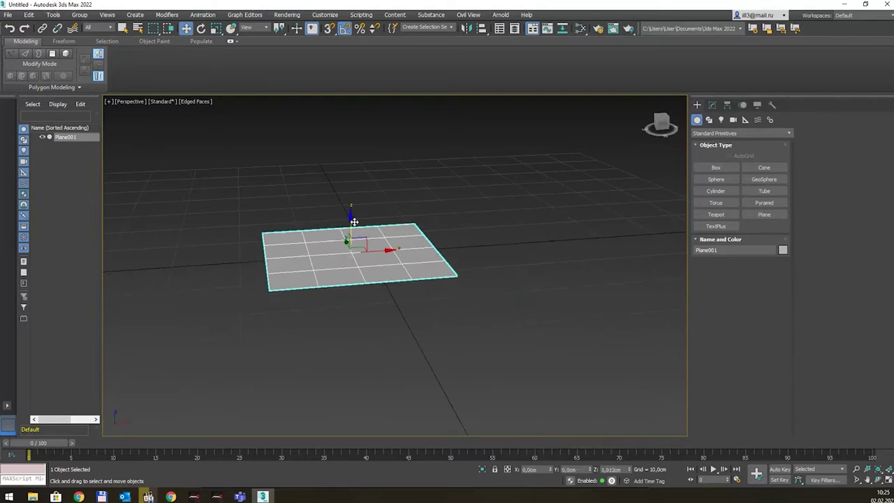
pyautogui.moveTo(347, 245); pyautogui.dragTo(358, 116)
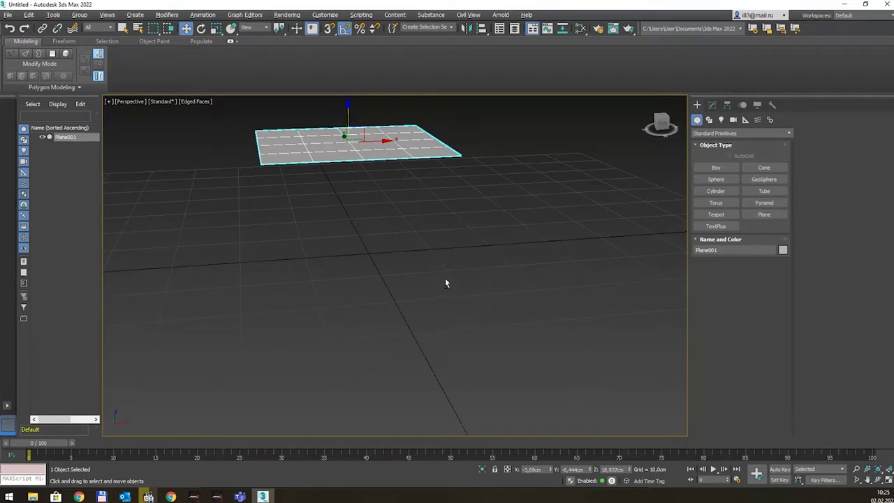
pyautogui.doubleClick(614, 469)
pyautogui.write('50')
pyautogui.press('Return')
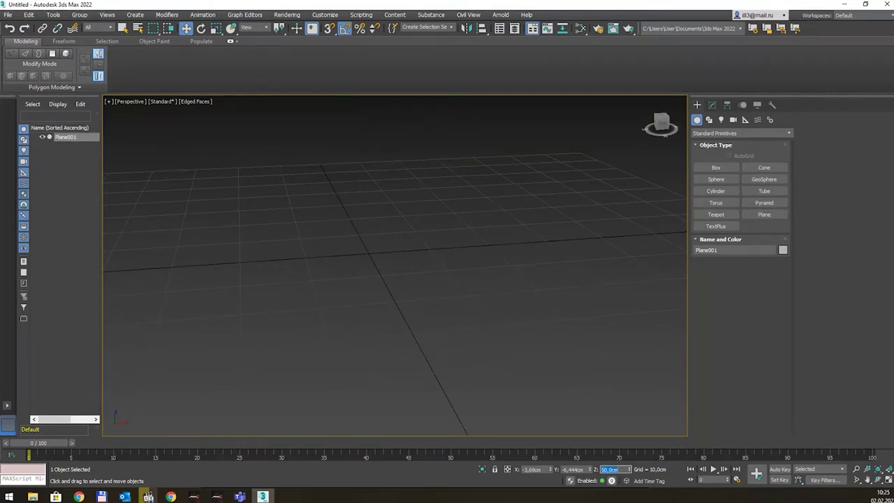
pyautogui.press('z')
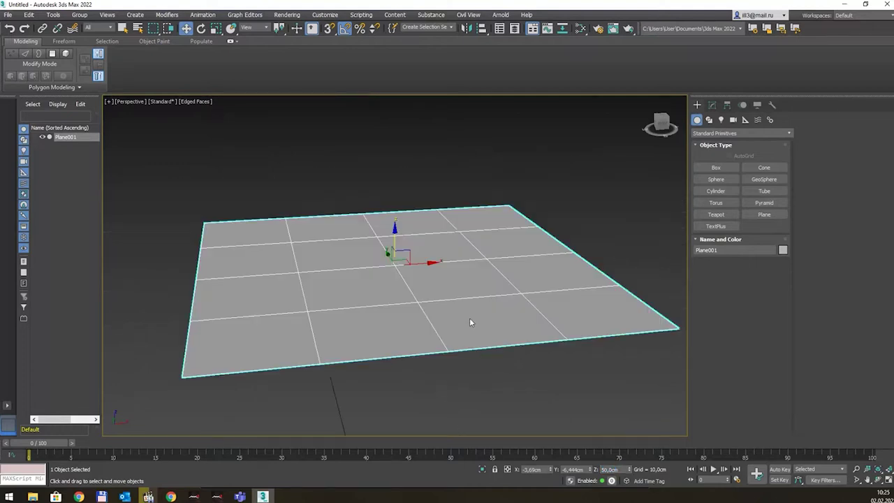
pyautogui.scroll(-5, 469, 318)
pyautogui.moveTo(470, 318)
pyautogui.keyDown('alt'); pyautogui.mouseDown(button='middle')
pyautogui.moveTo(509, 329)
pyautogui.moveTo(508, 289)
pyautogui.moveTo(500, 323)
pyautogui.moveTo(505, 297)
pyautogui.moveTo(518, 277)
pyautogui.moveTo(513, 308)
pyautogui.moveTo(509, 251)
pyautogui.moveTo(503, 282)
pyautogui.moveTo(486, 261)
pyautogui.moveTo(467, 257)
pyautogui.moveTo(471, 264)
pyautogui.mouseUp(button='middle'); pyautogui.keyUp('alt')
pyautogui.scroll(2, 500, 284)
pyautogui.scroll(2, 500, 287)
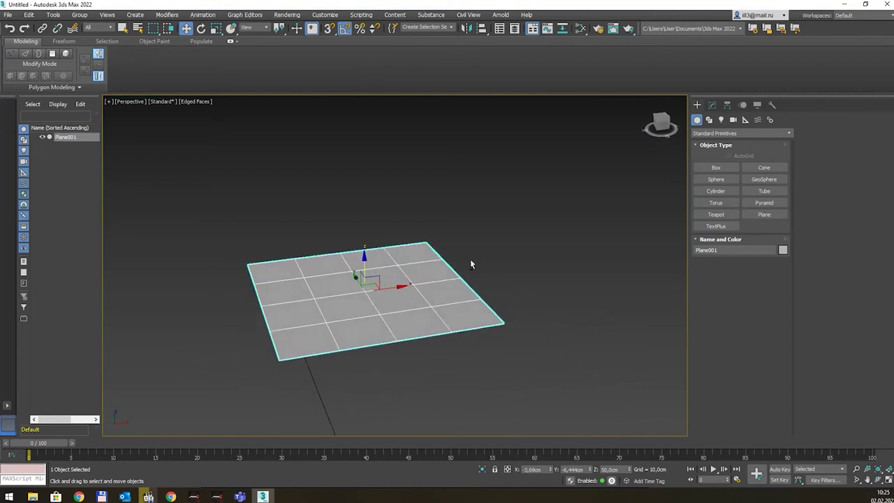
# Step: Rename Plane001 to 'chair' in the Modify panel
pyautogui.click(712, 105)
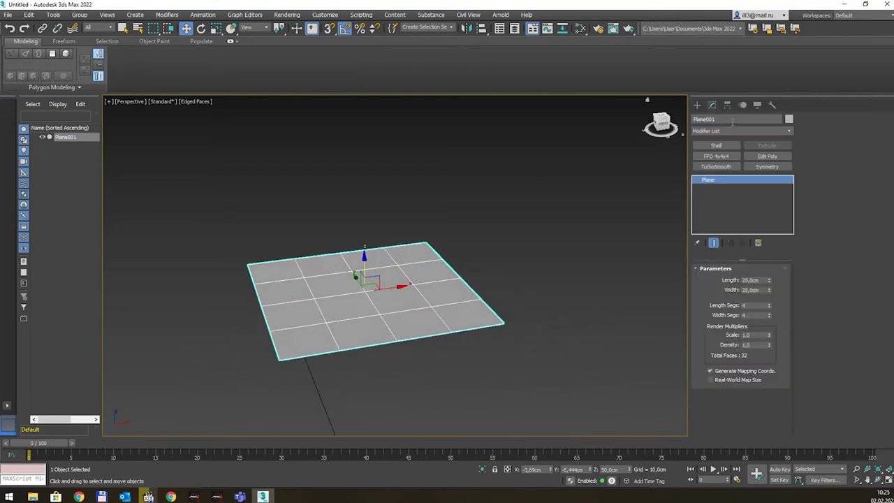
pyautogui.click(732, 120)
pyautogui.write('ср')
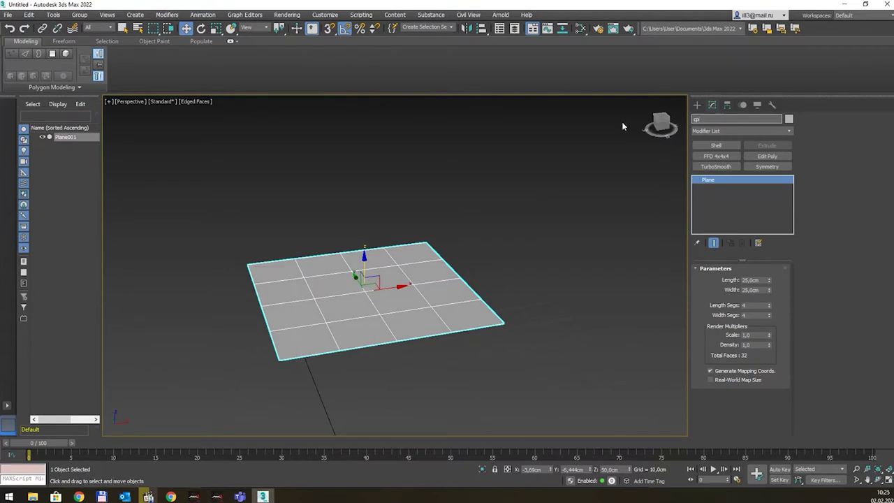
pyautogui.write('фш')
pyautogui.write('chair')
pyautogui.press('Return')
pyautogui.press('q')
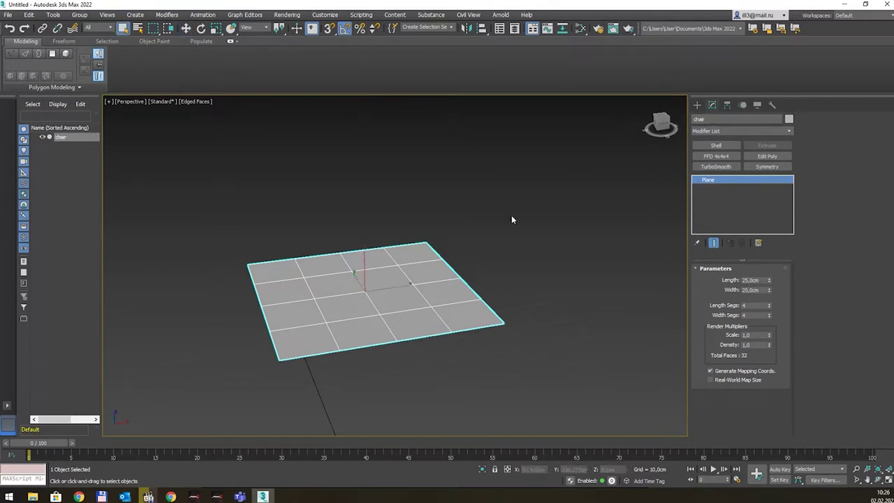
pyautogui.scroll(1, 421, 227)
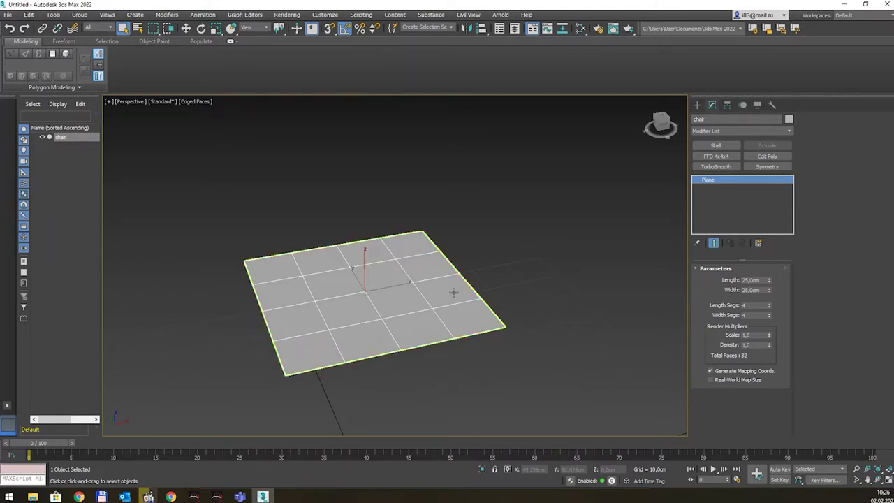
# Step: Convert chair to Editable Poly and select its back and right border edges
pyautogui.rightClick(533, 280)
pyautogui.moveTo(482, 373)
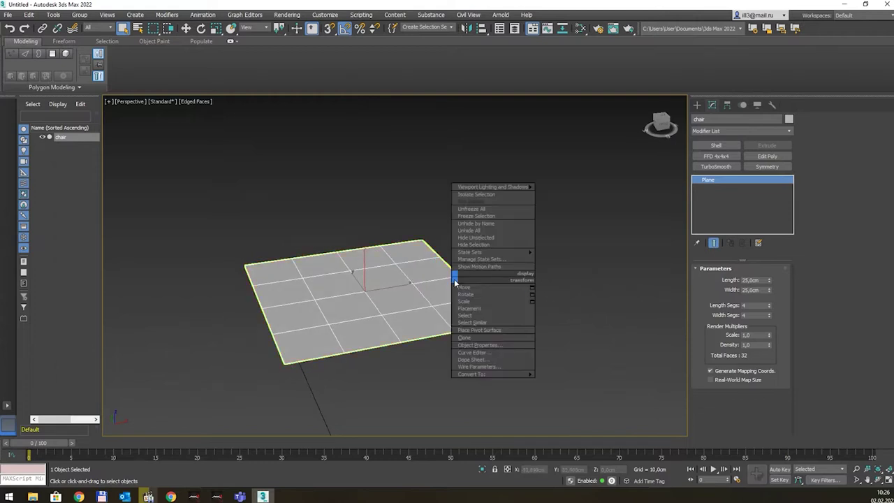
pyautogui.click(552, 381)
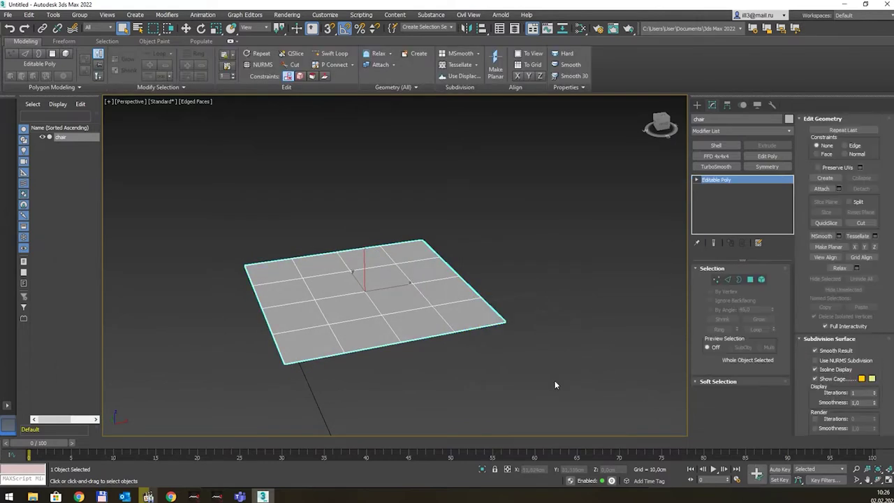
pyautogui.click(726, 279)
pyautogui.doubleClick(269, 260)
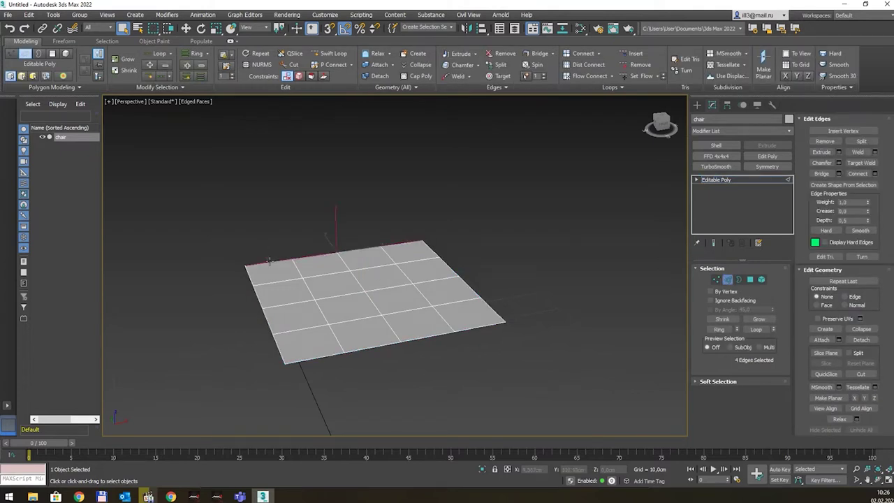
pyautogui.keyDown('ctrl'); pyautogui.doubleClick(435, 256); pyautogui.keyUp('ctrl')
# Step: Shift-drag the selected border edges upward to extrude two upright walls
pyautogui.press('w')
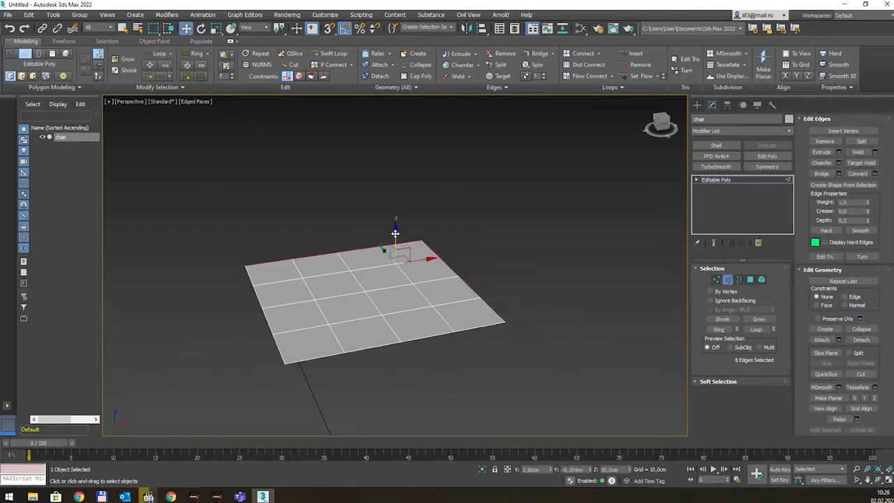
pyautogui.keyDown('shift'); pyautogui.moveTo(395, 233); pyautogui.dragTo(403, 156); pyautogui.keyUp('shift')
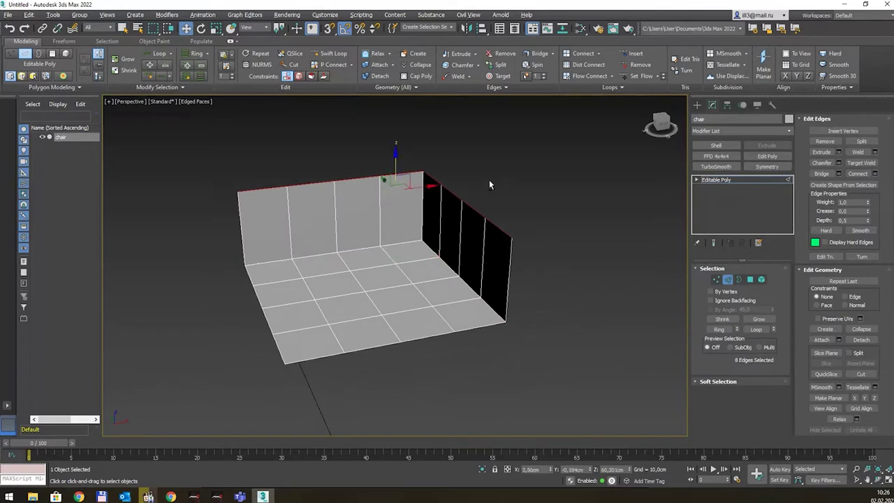
pyautogui.keyDown('alt'); pyautogui.moveTo(476, 184); pyautogui.dragTo(466, 183, button='middle'); pyautogui.keyUp('alt')
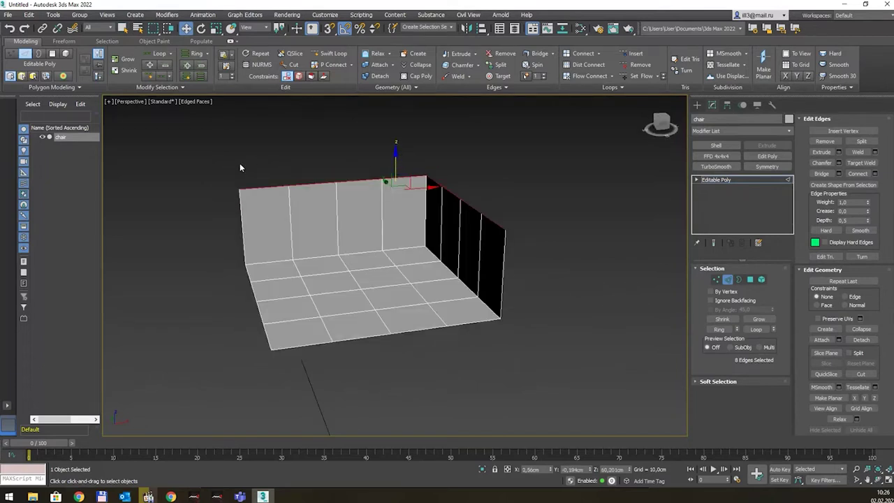
pyautogui.moveTo(237, 167); pyautogui.dragTo(357, 187)
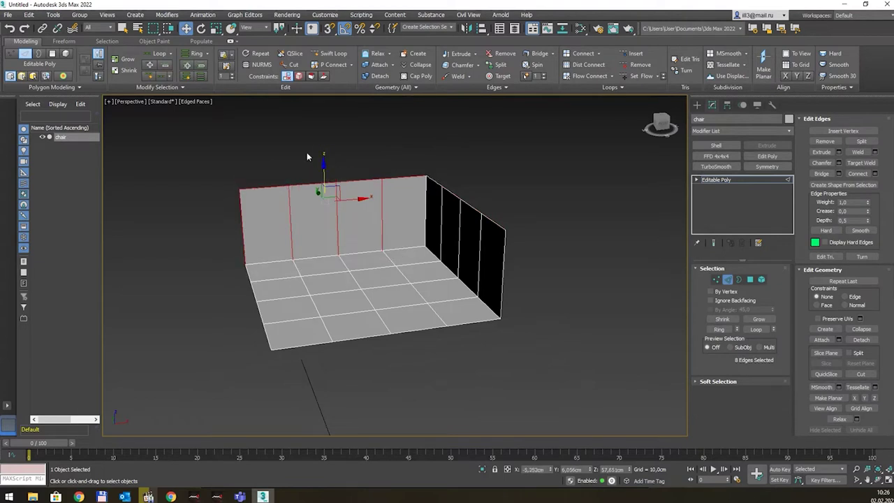
# Step: Raise the two top-left vertices of the back wall in Vertex mode
pyautogui.press('1')
pyautogui.moveTo(216, 164); pyautogui.dragTo(301, 203)
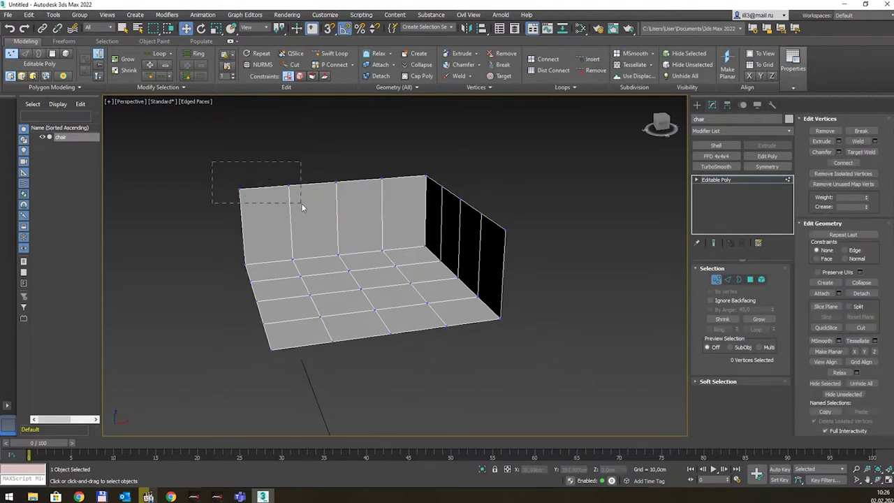
pyautogui.moveTo(263, 153); pyautogui.dragTo(262, 122)
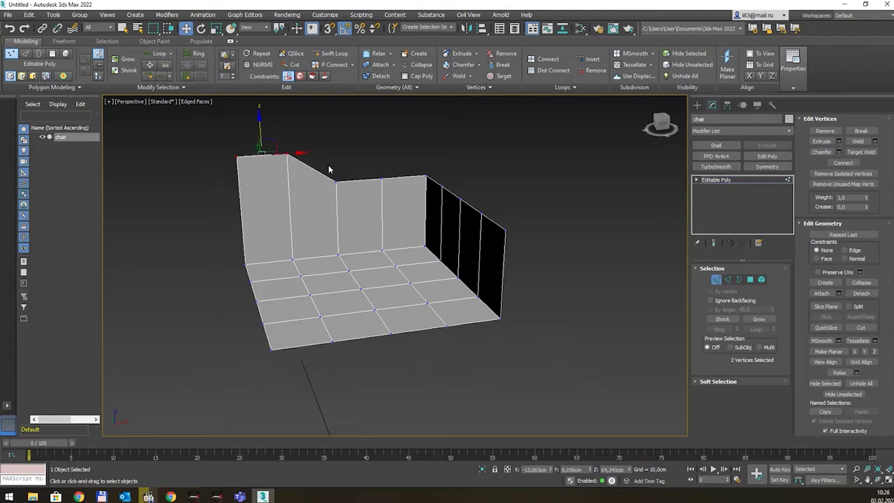
pyautogui.moveTo(329, 170); pyautogui.dragTo(355, 195)
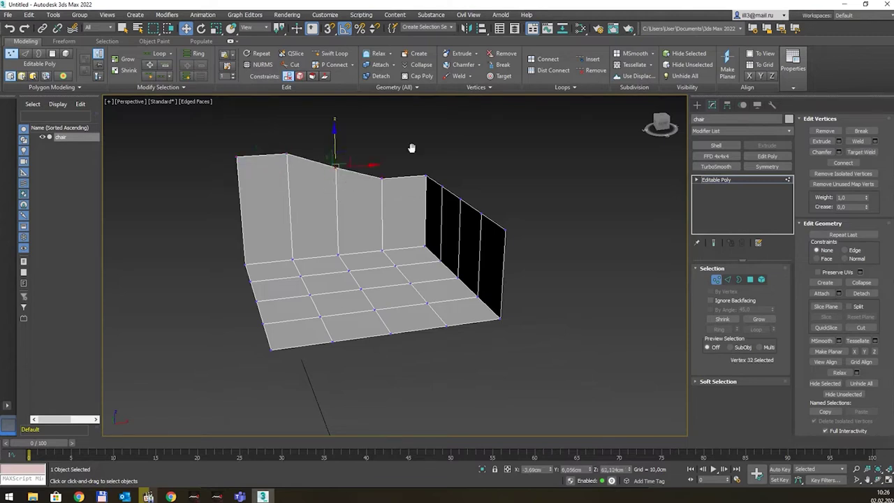
# Step: Move the side wall's top vertices to give it a sloping profile
pyautogui.moveTo(413, 143); pyautogui.dragTo(380, 167, button='middle')
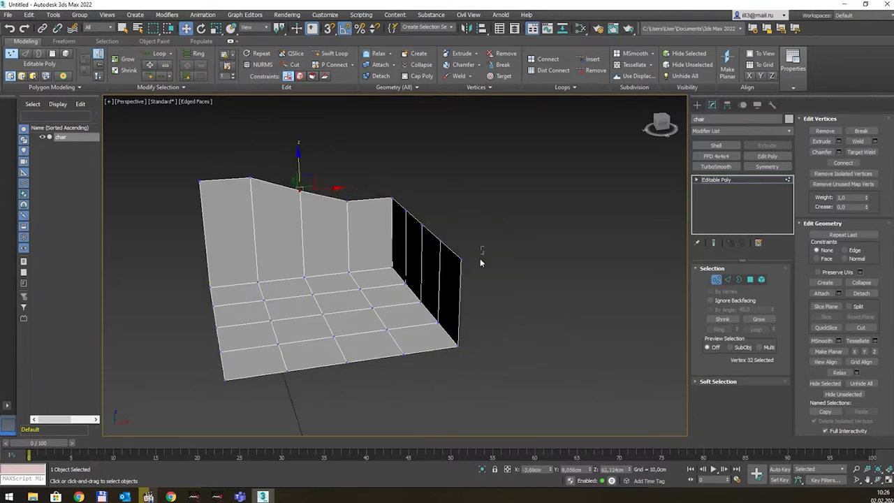
pyautogui.moveTo(483, 235); pyautogui.dragTo(422, 239)
pyautogui.moveTo(515, 285)
pyautogui.mouseDown()
pyautogui.moveTo(434, 229)
pyautogui.moveTo(454, 234)
pyautogui.mouseUp()
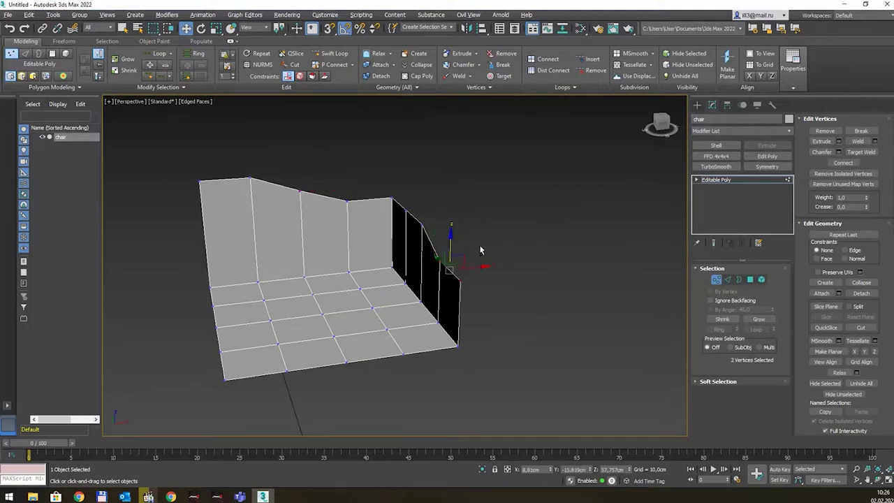
pyautogui.keyDown('alt'); pyautogui.moveTo(479, 251); pyautogui.dragTo(495, 246, button='middle'); pyautogui.keyUp('alt')
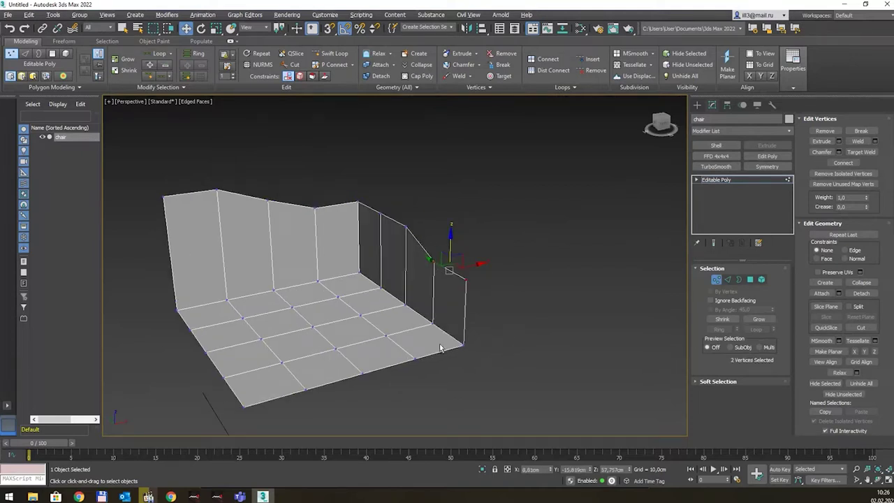
pyautogui.click(400, 300)
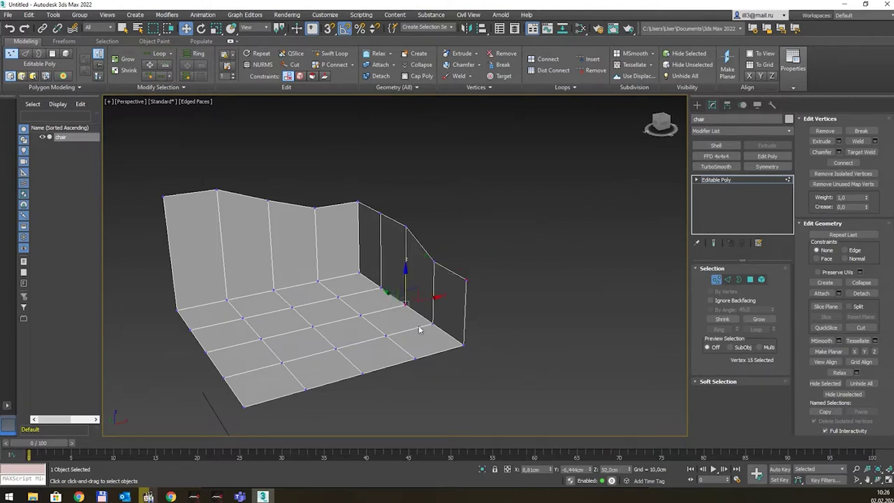
pyautogui.moveTo(418, 301)
pyautogui.mouseDown()
pyautogui.moveTo(434, 296)
pyautogui.moveTo(458, 316)
pyautogui.mouseUp()
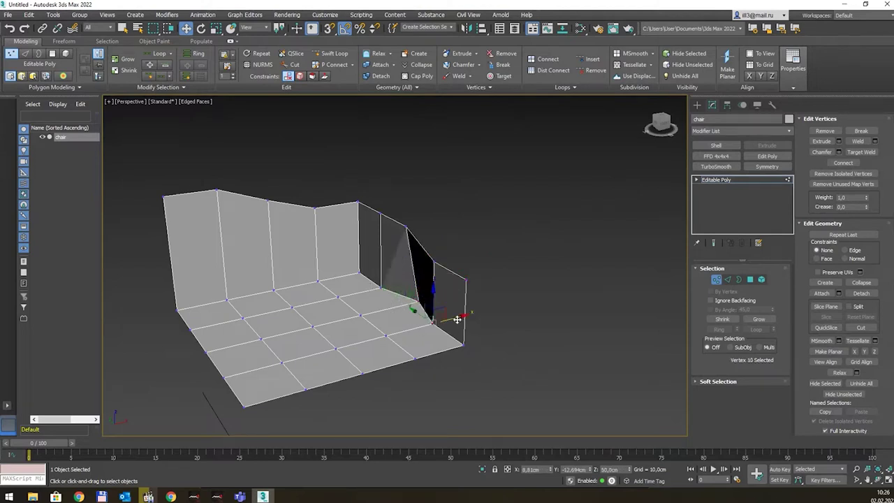
pyautogui.hotkey('ctrl', 'z')
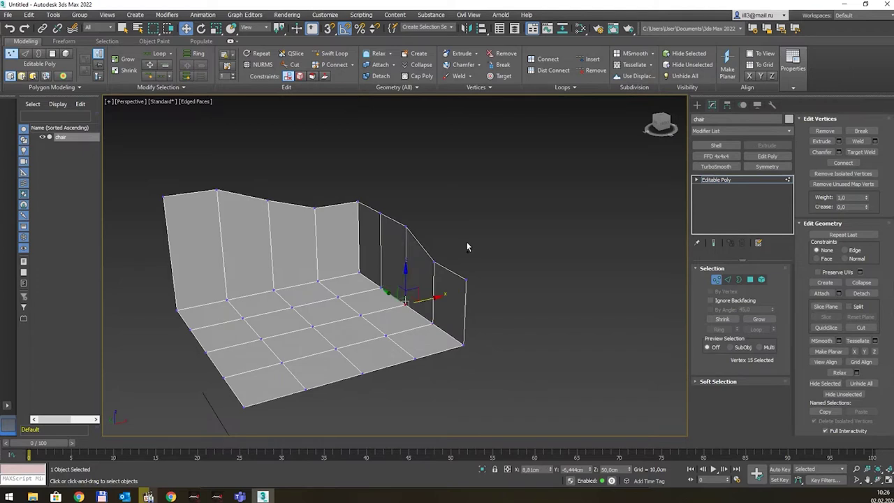
pyautogui.keyDown('ctrl'); pyautogui.click(405, 228); pyautogui.keyUp('ctrl')
pyautogui.moveTo(433, 261); pyautogui.dragTo(444, 260)
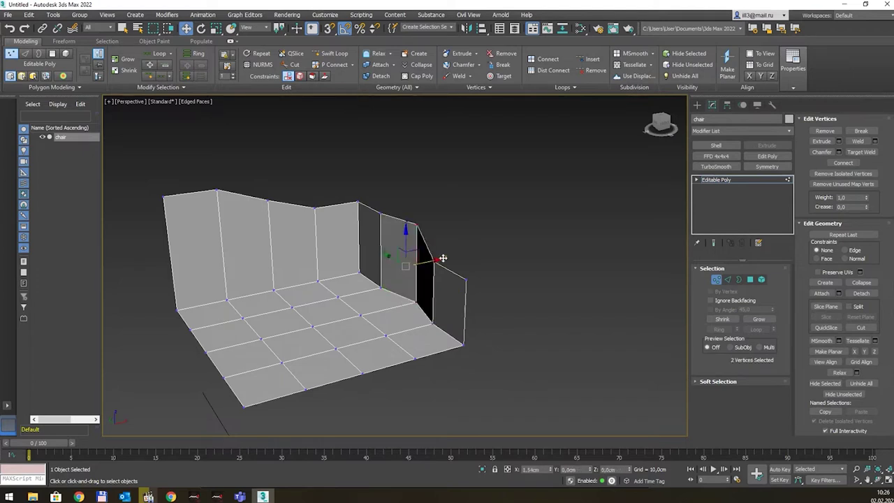
# Step: Select a side-wall corner and its top vertex, then return to the whole chair
pyautogui.click(380, 279)
pyautogui.keyDown('ctrl'); pyautogui.click(381, 213); pyautogui.keyUp('ctrl')
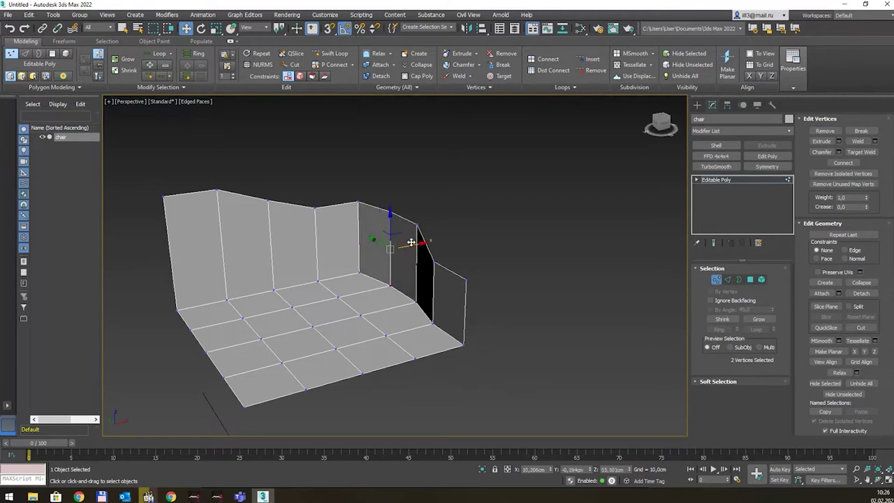
pyautogui.scroll(-3, 467, 230)
pyautogui.scroll(-4, 549, 197)
pyautogui.moveTo(548, 198); pyautogui.dragTo(464, 241, button='middle')
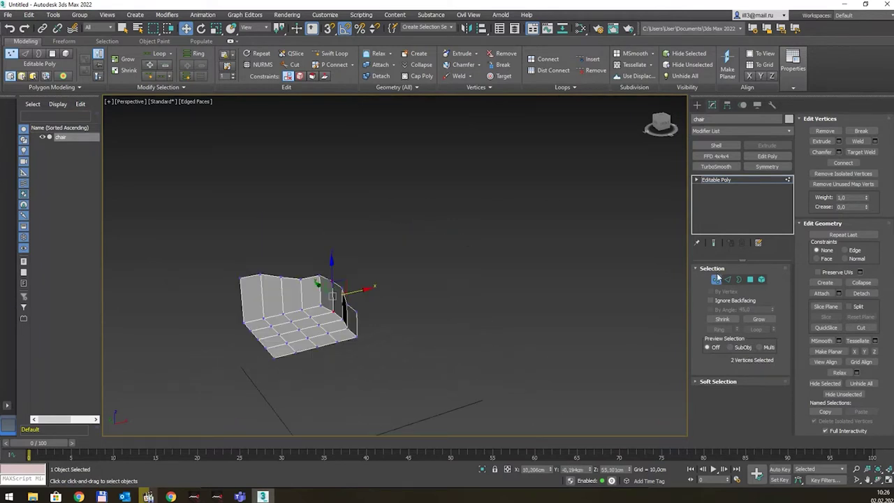
pyautogui.click(763, 182)
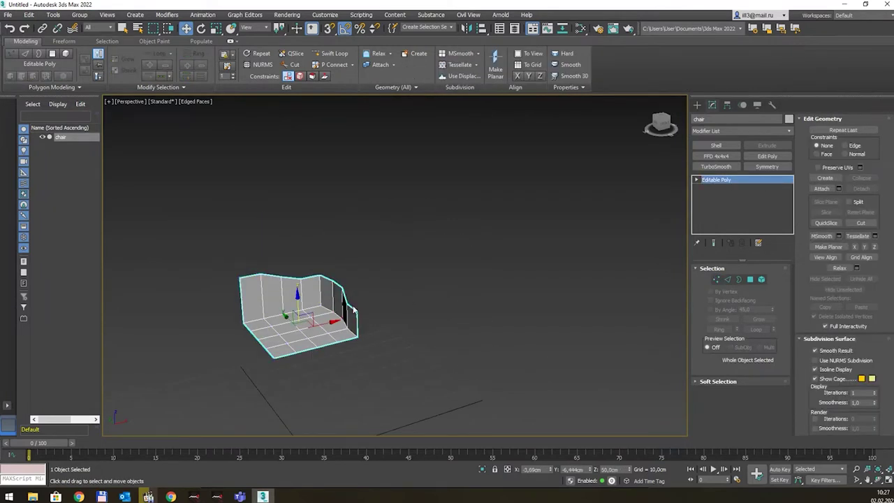
# Step: Clone chair to the right as chair001 and orbit to view both shells
pyautogui.keyDown('shift'); pyautogui.moveTo(345, 313); pyautogui.dragTo(496, 265); pyautogui.keyUp('shift')
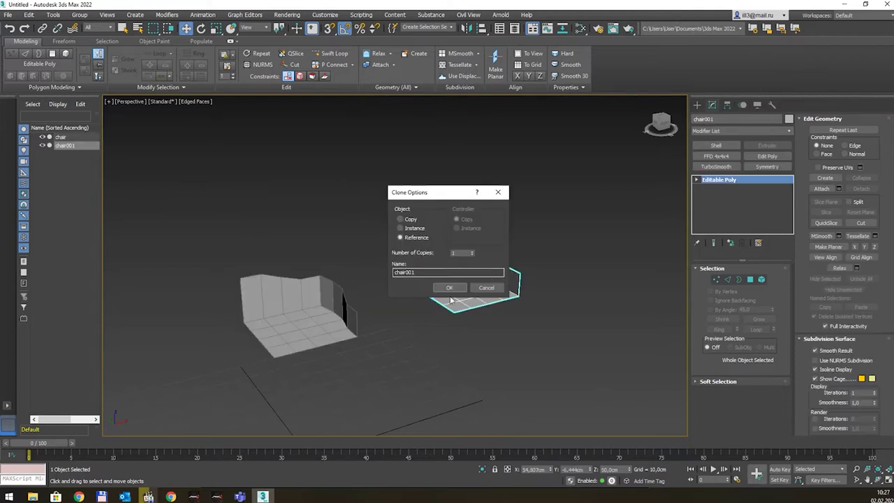
pyautogui.click(449, 288)
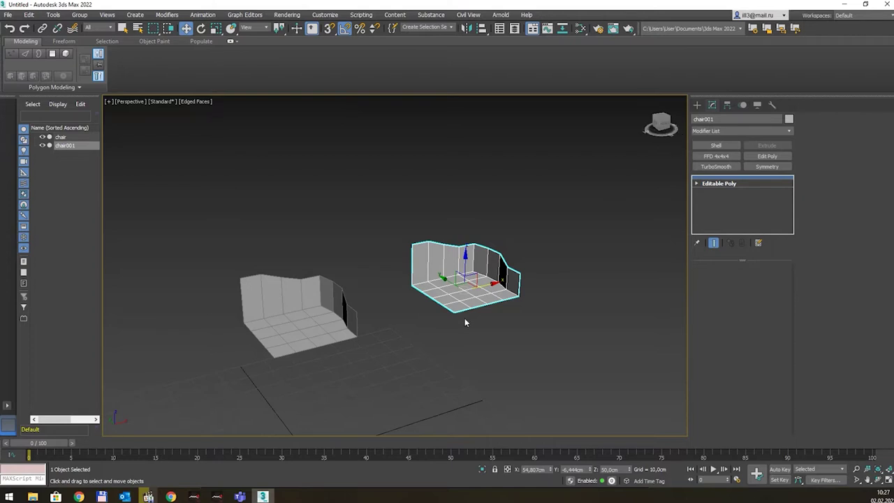
pyautogui.keyDown('alt'); pyautogui.moveTo(488, 299); pyautogui.dragTo(421, 294, button='middle'); pyautogui.keyUp('alt')
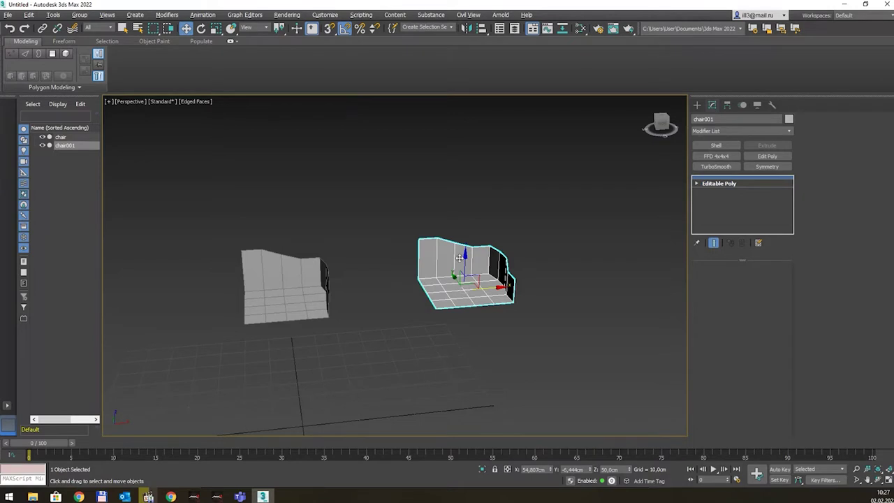
pyautogui.click(695, 183)
pyautogui.click(711, 192)
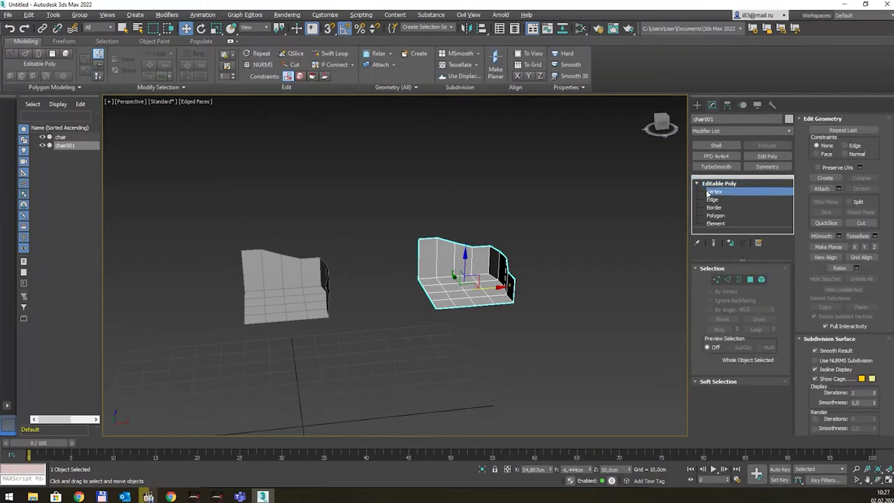
pyautogui.moveTo(405, 238); pyautogui.dragTo(428, 283)
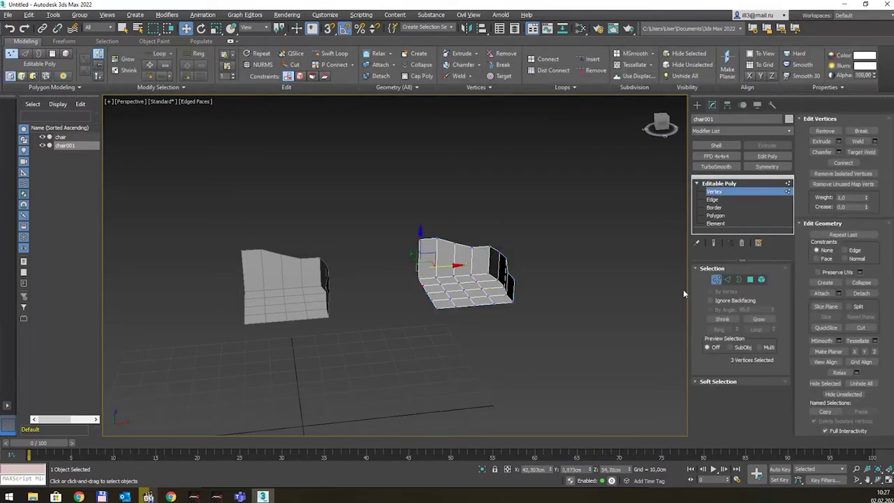
pyautogui.click(766, 167)
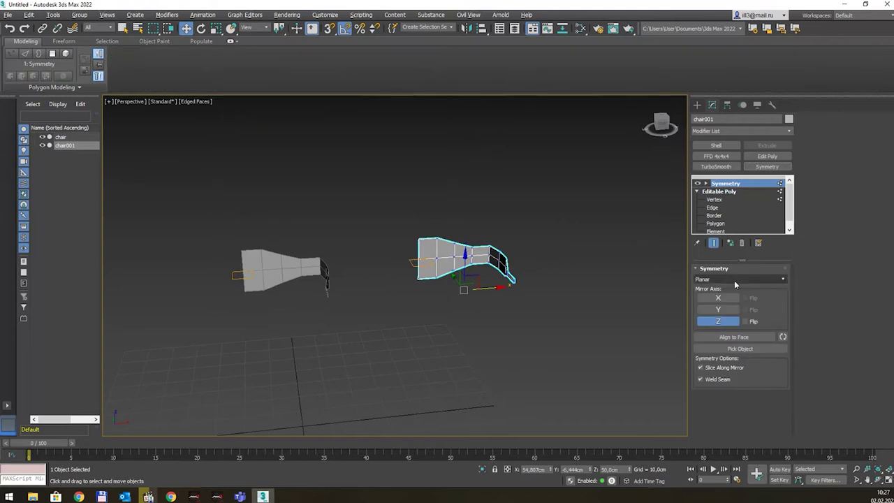
pyautogui.click(718, 309)
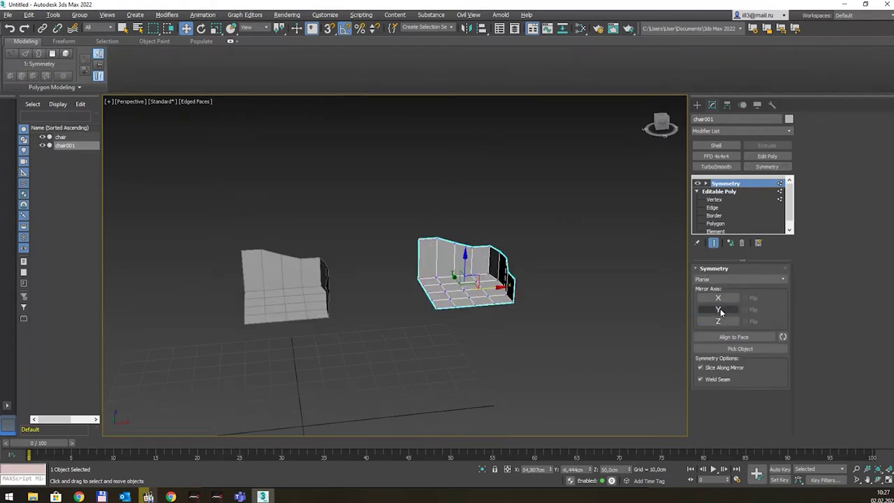
pyautogui.click(717, 299)
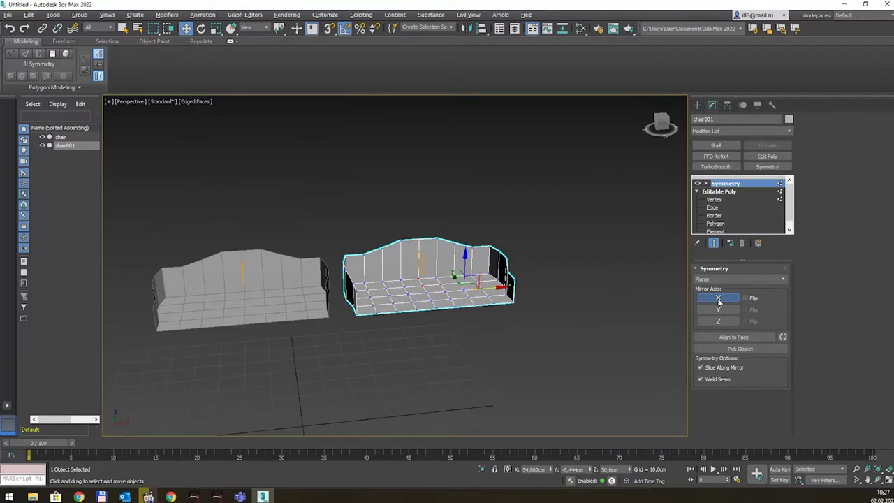
pyautogui.click(718, 299)
pyautogui.hotkey('ctrl', 'z')
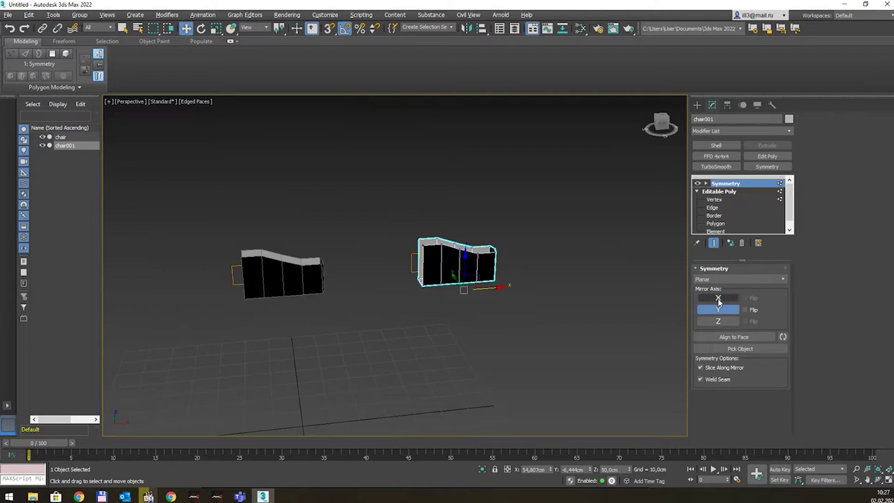
pyautogui.hotkey('ctrl', 'z')
pyautogui.hotkey('ctrl', 'z')
pyautogui.hotkey('ctrl', 'z')
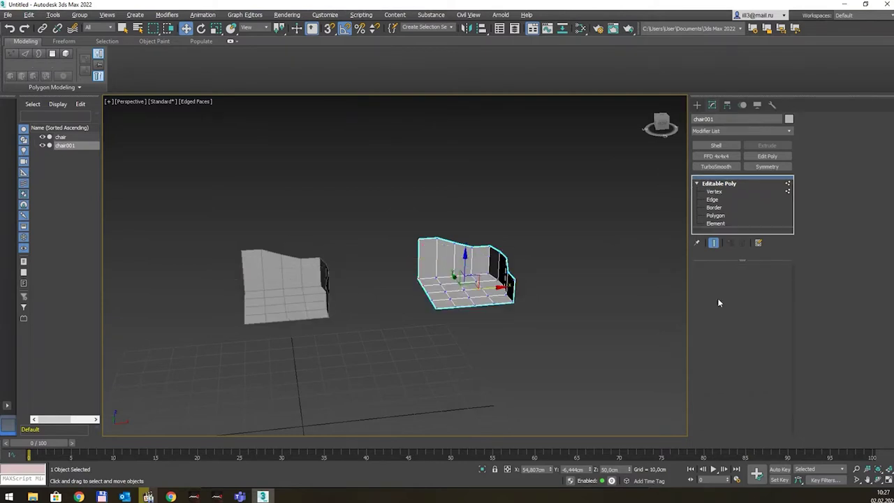
pyautogui.click(715, 192)
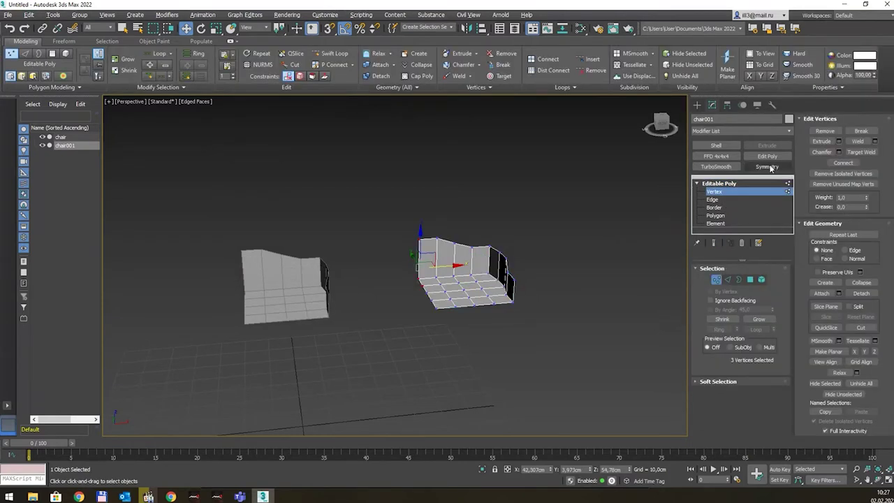
pyautogui.click(723, 168)
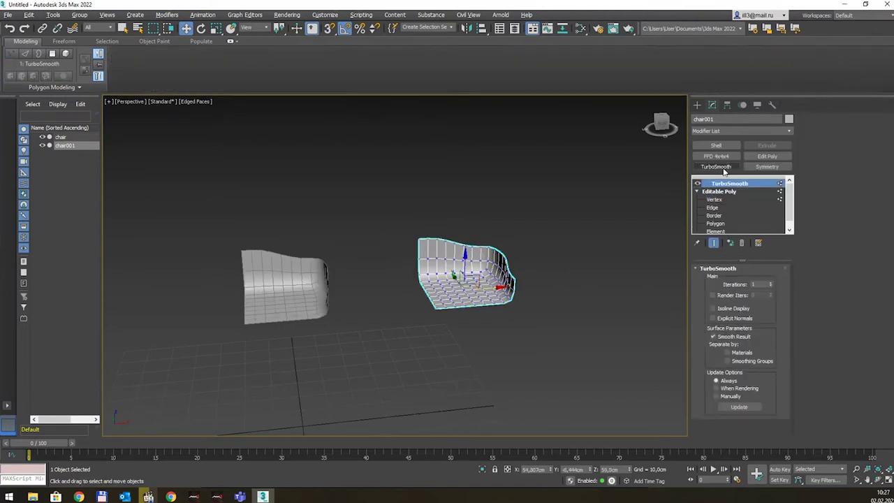
pyautogui.hotkey('ctrl', 'z')
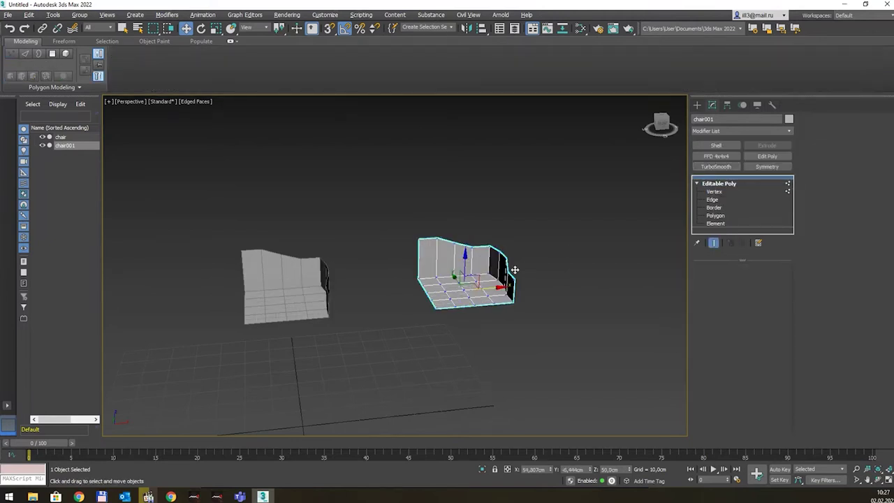
pyautogui.hotkey('ctrl', 'z')
pyautogui.scroll(3, 531, 274)
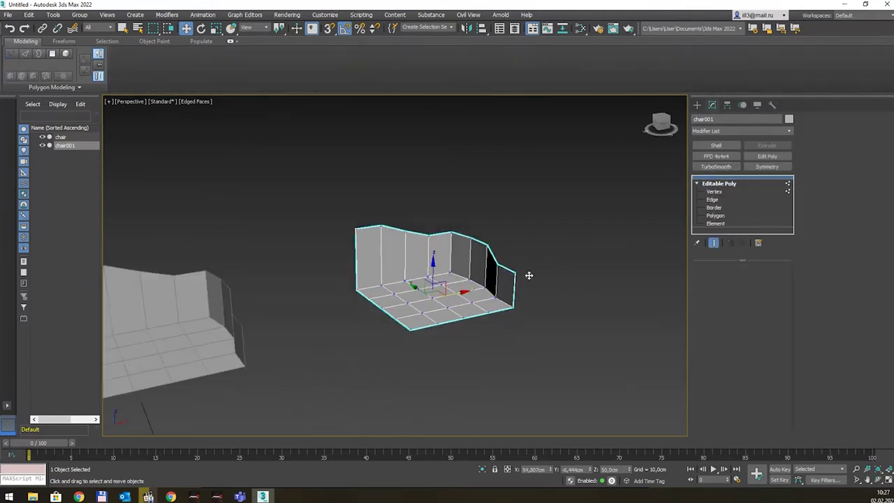
# Step: Select and delete the existing chair001 copy
pyautogui.scroll(-3, 526, 273)
pyautogui.scroll(2, 461, 283)
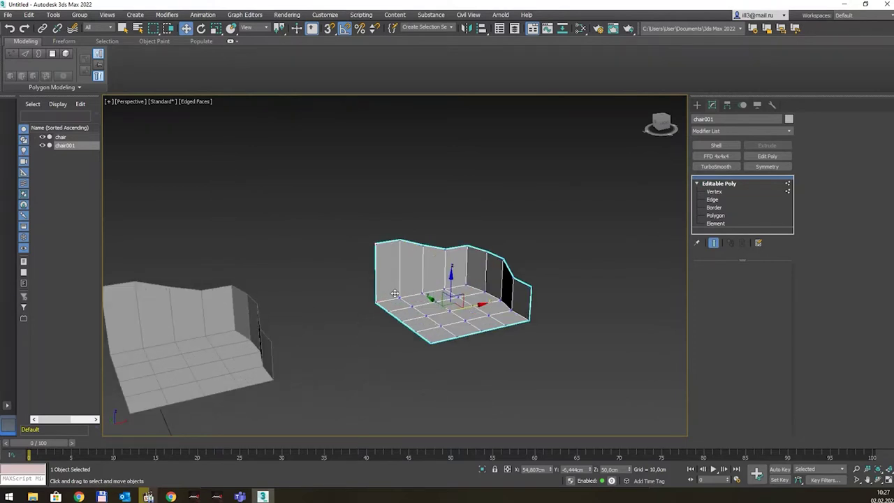
pyautogui.click(740, 184)
pyautogui.click(740, 192)
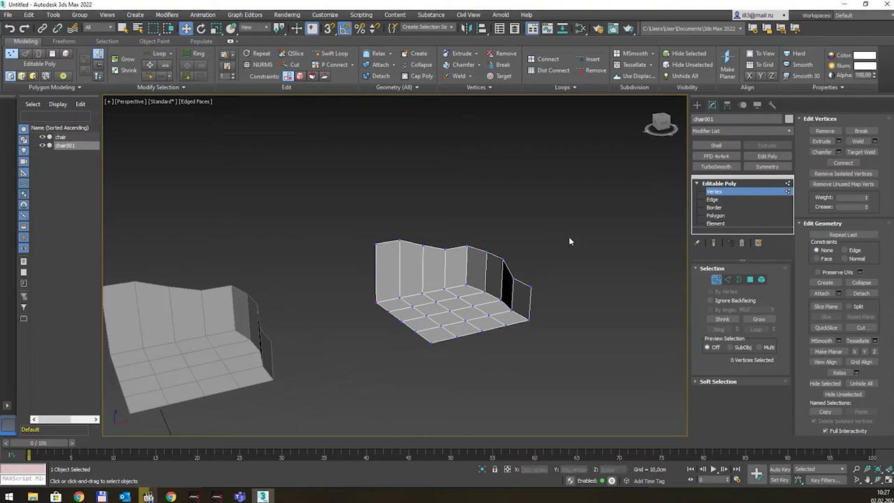
pyautogui.moveTo(569, 241); pyautogui.dragTo(417, 411)
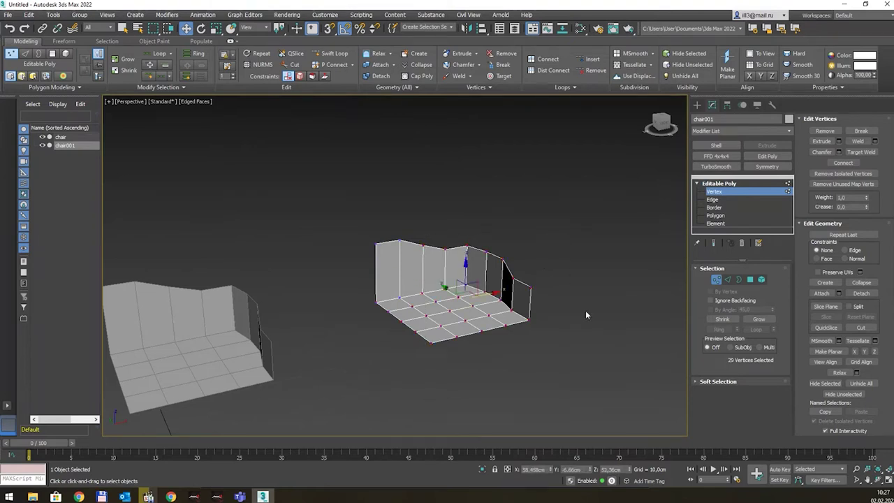
pyautogui.press('1')
pyautogui.press('1')
pyautogui.press('1')
pyautogui.click(521, 360)
pyautogui.moveTo(522, 362); pyautogui.dragTo(409, 290)
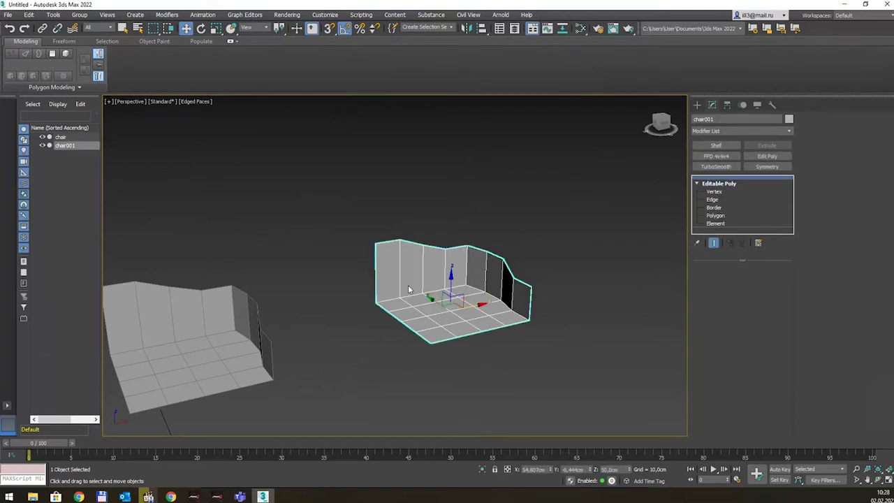
pyautogui.press('Delete')
# Step: Shift-drag chair to the right and clone it as a Reference named chair001
pyautogui.click(214, 344)
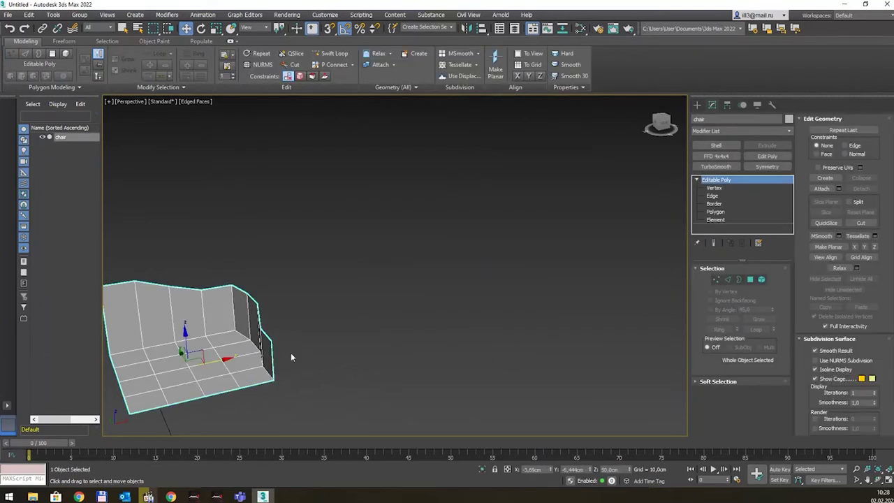
pyautogui.keyDown('shift'); pyautogui.moveTo(216, 363); pyautogui.dragTo(437, 311); pyautogui.keyUp('shift')
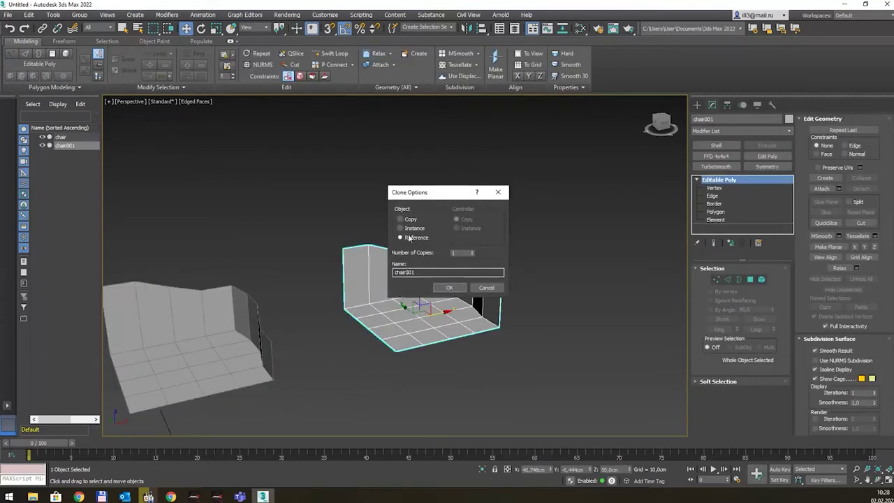
pyautogui.click(449, 287)
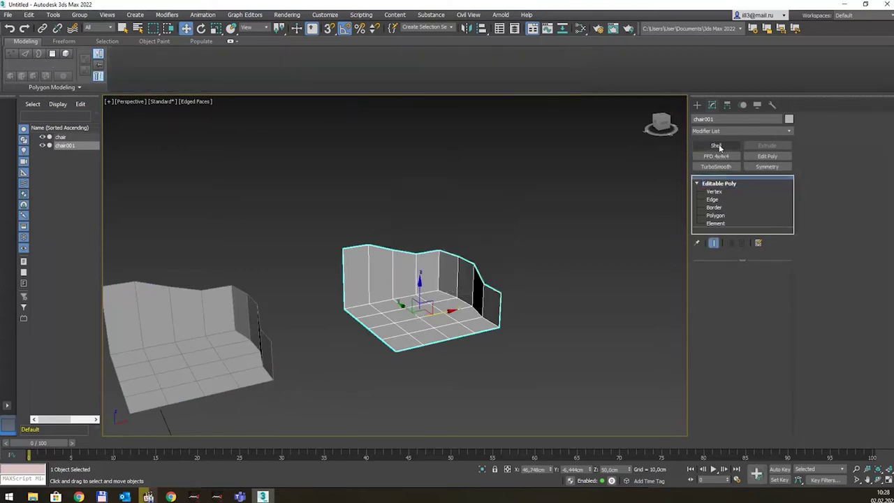
# Step: Give chair001 TurboSmooth, move it right, add a 1 cm Shell and a Symmetry modifier
pyautogui.click(722, 167)
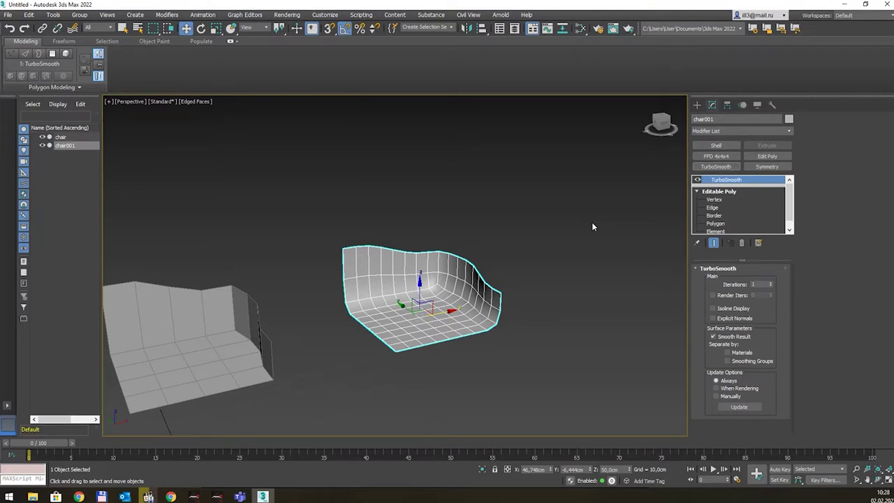
pyautogui.moveTo(452, 328); pyautogui.dragTo(531, 311)
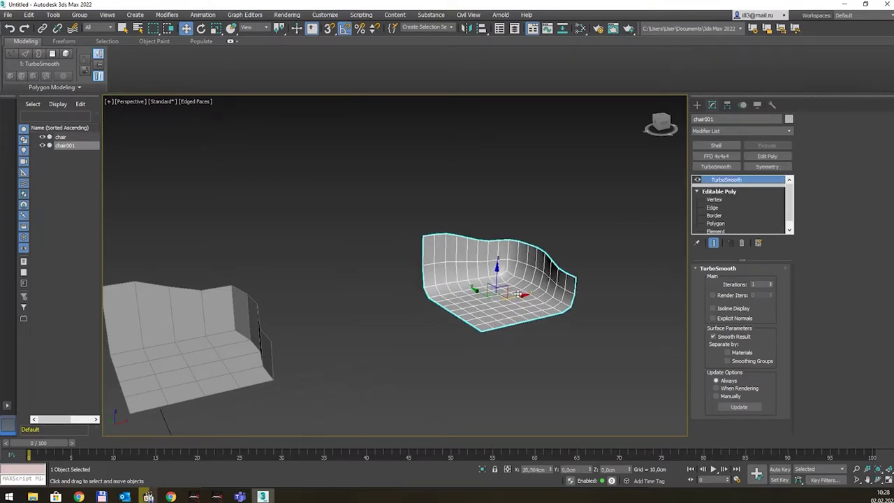
pyautogui.click(717, 145)
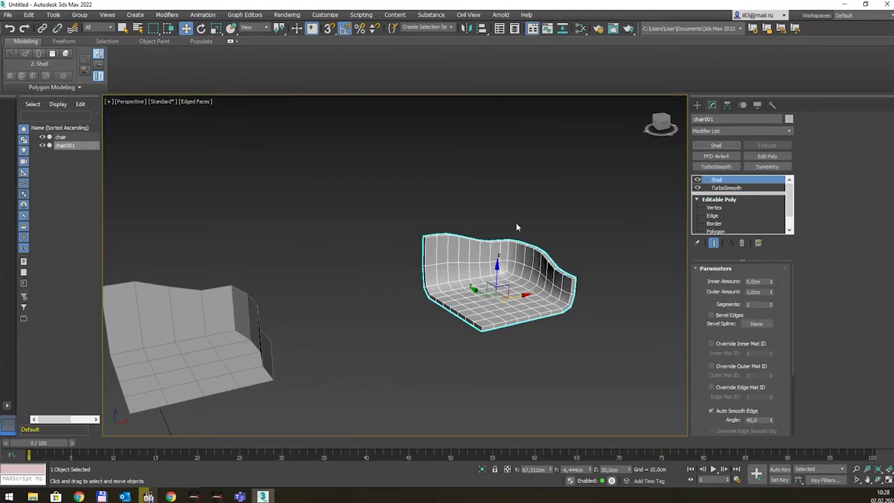
pyautogui.click(768, 167)
# Step: Set chair001's Symmetry mirror axis to X and shift the mirror plane left to widen the seat
pyautogui.click(718, 321)
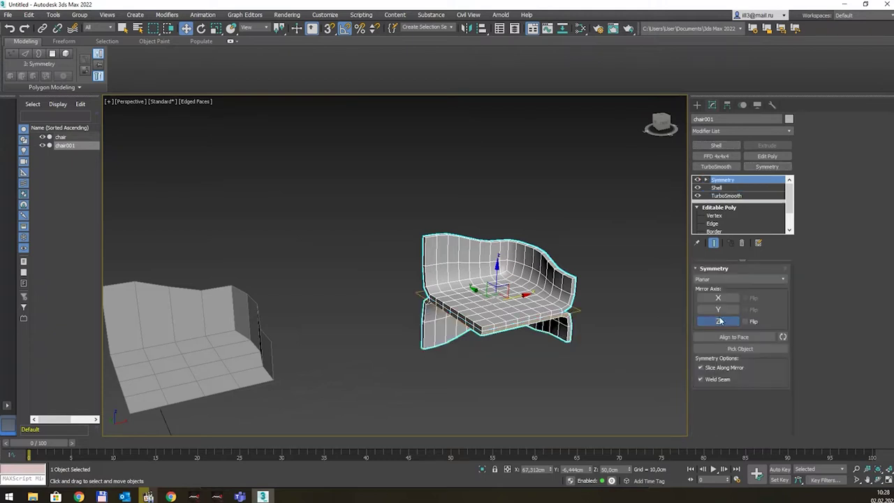
pyautogui.click(718, 309)
pyautogui.click(718, 306)
pyautogui.click(718, 301)
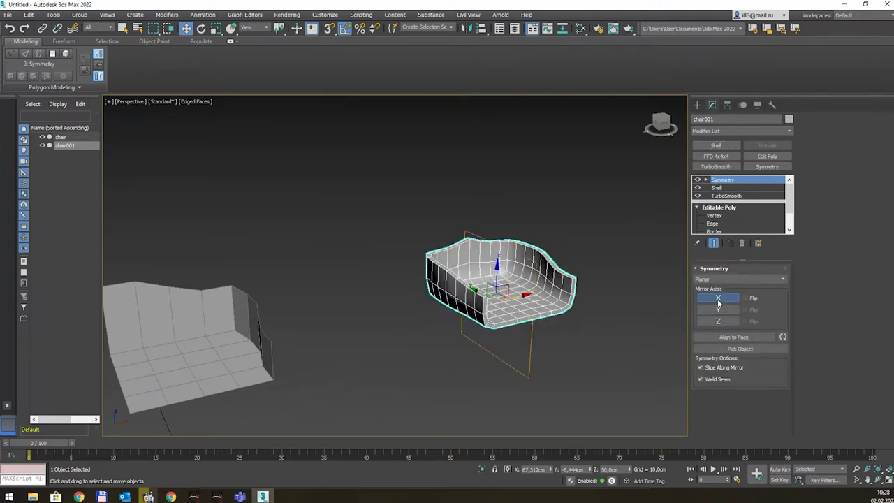
pyautogui.click(706, 180)
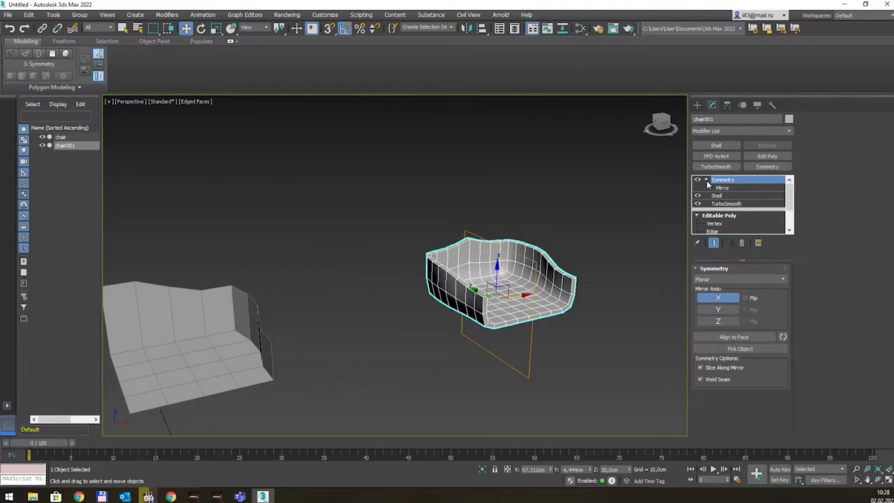
pyautogui.click(723, 188)
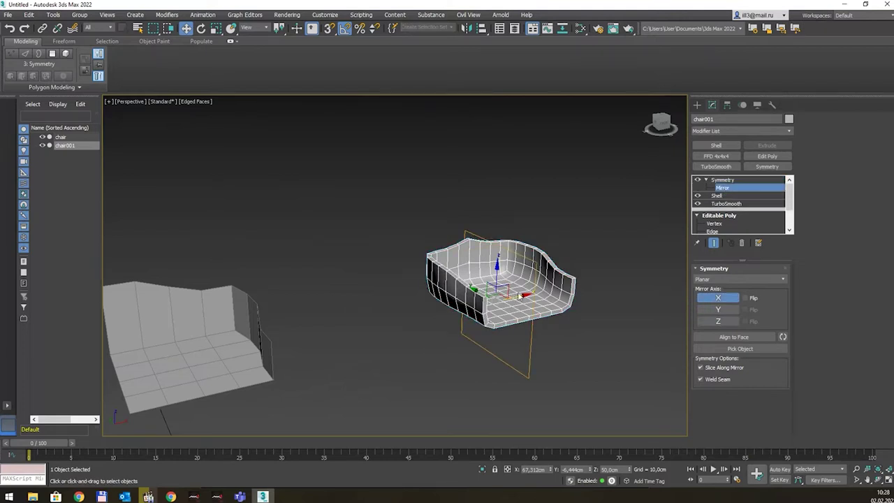
pyautogui.moveTo(520, 297)
pyautogui.mouseDown()
pyautogui.moveTo(476, 299)
pyautogui.moveTo(488, 298)
pyautogui.mouseUp()
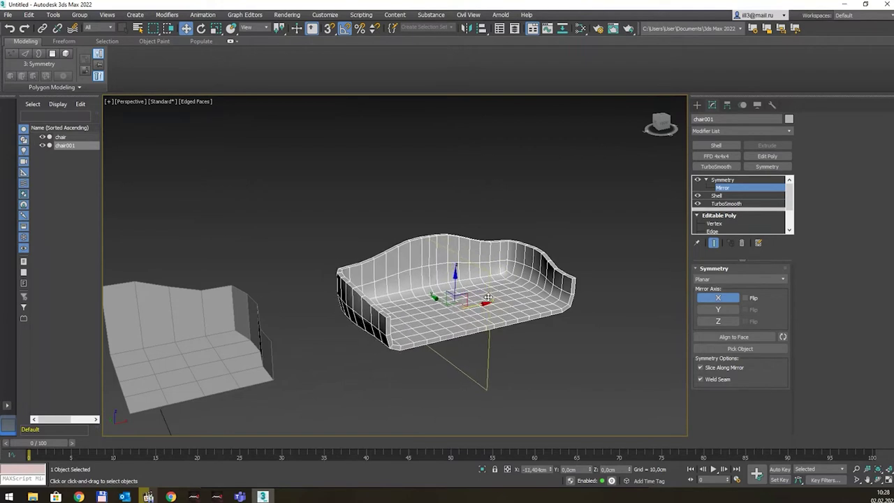
pyautogui.moveTo(518, 265)
pyautogui.keyDown('alt'); pyautogui.mouseDown(button='middle')
pyautogui.moveTo(509, 280)
pyautogui.moveTo(518, 271)
pyautogui.moveTo(325, 336)
pyautogui.moveTo(356, 307)
pyautogui.mouseUp(button='middle'); pyautogui.keyUp('alt')
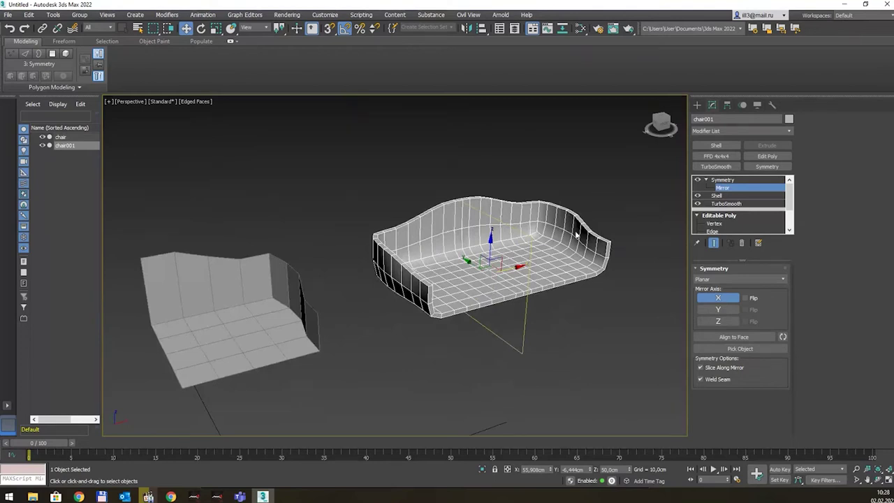
pyautogui.click(722, 179)
# Step: Delete the six vertices along the original chair's left edge
pyautogui.click(290, 276)
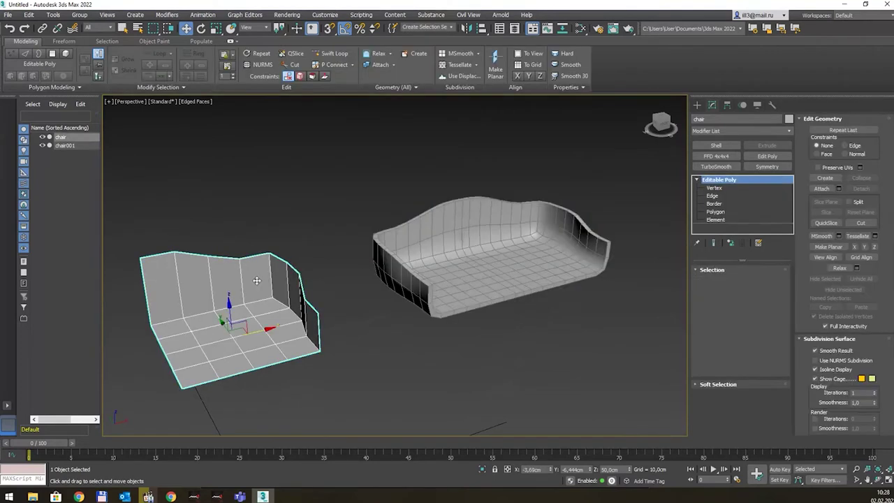
pyautogui.scroll(-2, 256, 280)
pyautogui.keyDown('alt'); pyautogui.moveTo(270, 312); pyautogui.dragTo(245, 319, button='middle'); pyautogui.keyUp('alt')
pyautogui.scroll(2, 191, 318)
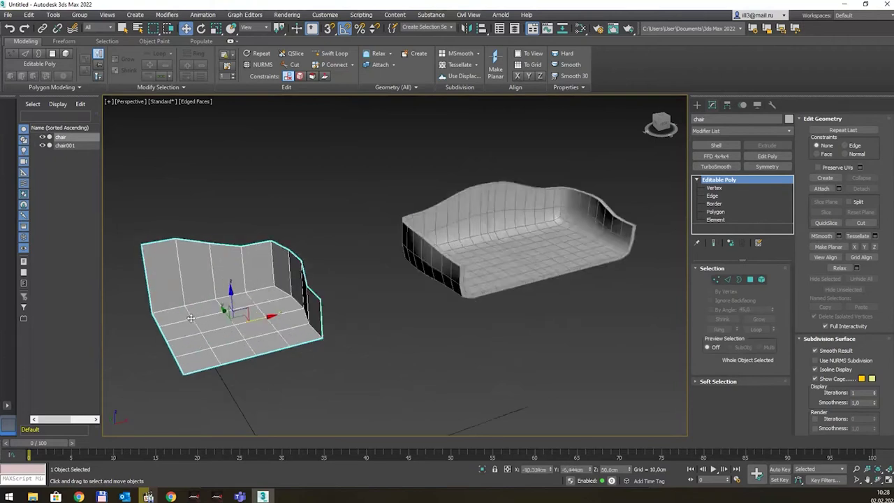
pyautogui.moveTo(190, 317); pyautogui.dragTo(213, 334, button='middle')
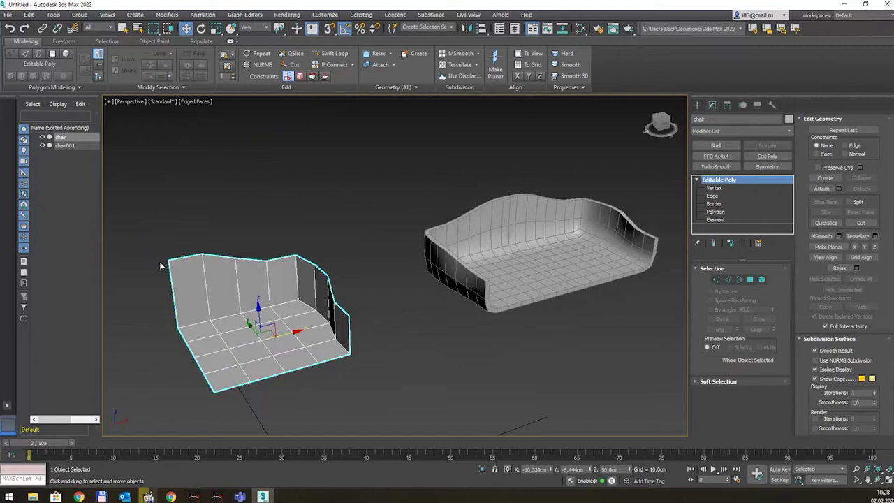
pyautogui.click(716, 279)
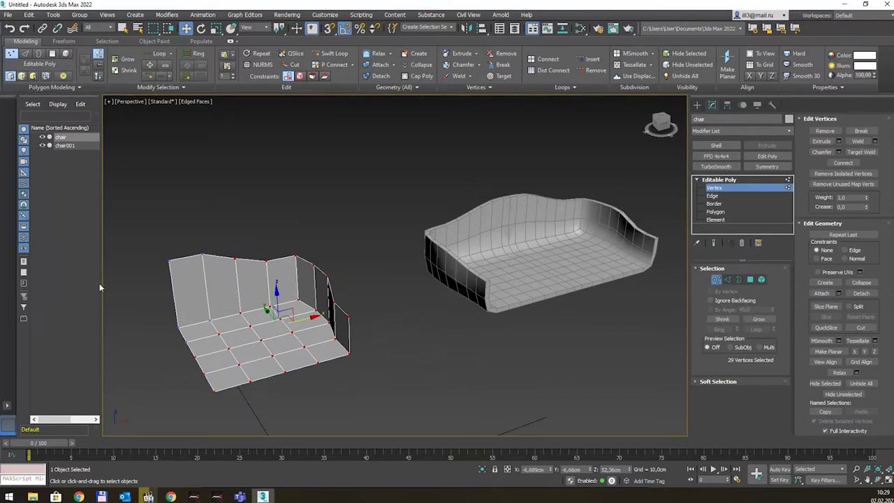
pyautogui.keyDown('alt'); pyautogui.moveTo(234, 299); pyautogui.dragTo(228, 292, button='middle'); pyautogui.keyUp('alt')
pyautogui.moveTo(150, 246)
pyautogui.mouseDown()
pyautogui.moveTo(217, 399)
pyautogui.moveTo(184, 380)
pyautogui.mouseUp()
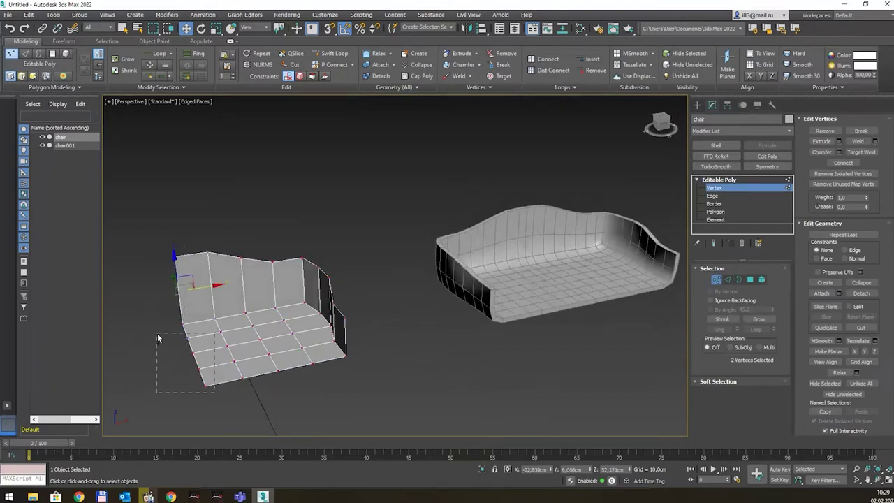
pyautogui.moveTo(166, 345); pyautogui.dragTo(157, 333)
pyautogui.press('Delete')
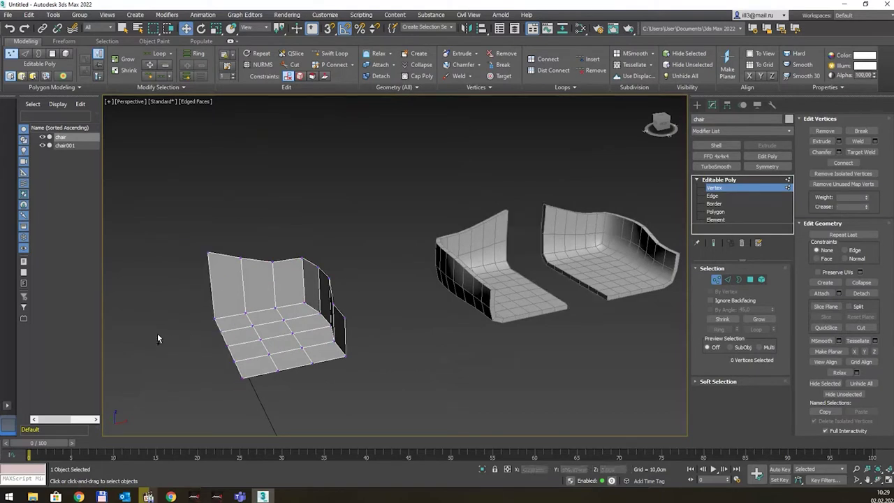
# Step: Move chair001's Symmetry mirror plane right to narrow the seat
pyautogui.click(722, 188)
pyautogui.click(587, 259)
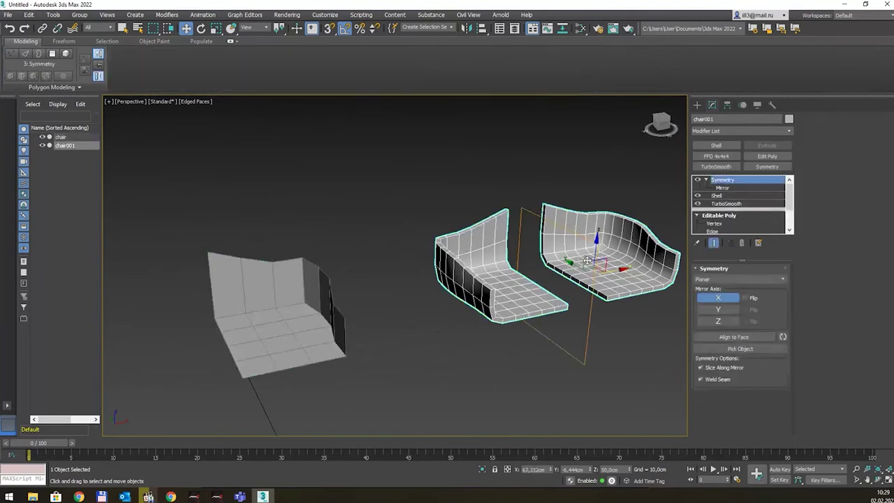
pyautogui.click(722, 188)
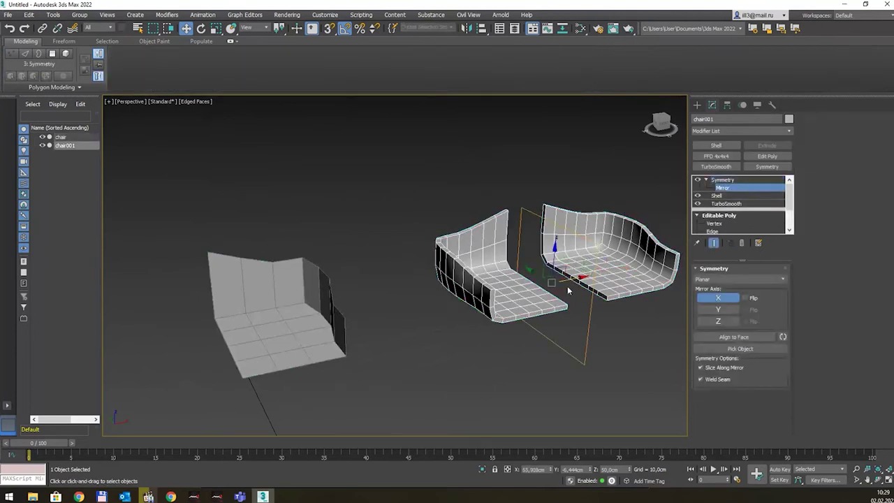
pyautogui.moveTo(567, 279); pyautogui.dragTo(588, 269)
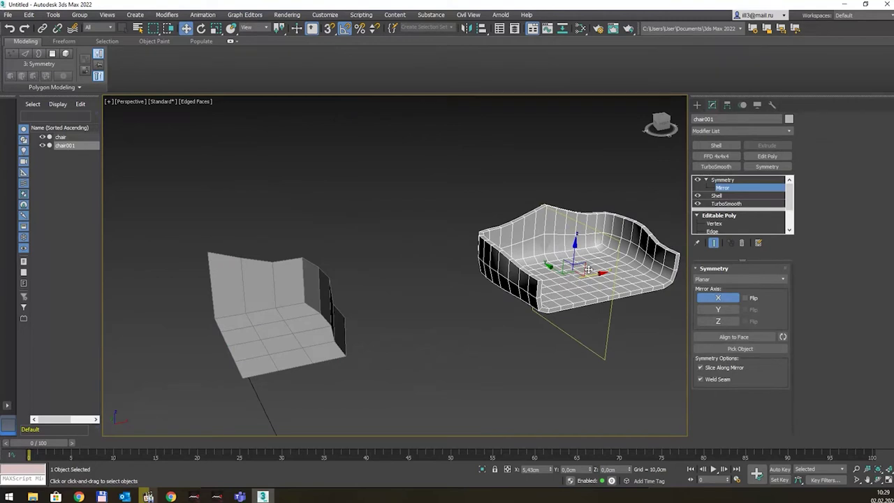
pyautogui.click(722, 179)
# Step: Raise the chair's back-wall top vertices to level and heighten the backrest
pyautogui.click(289, 324)
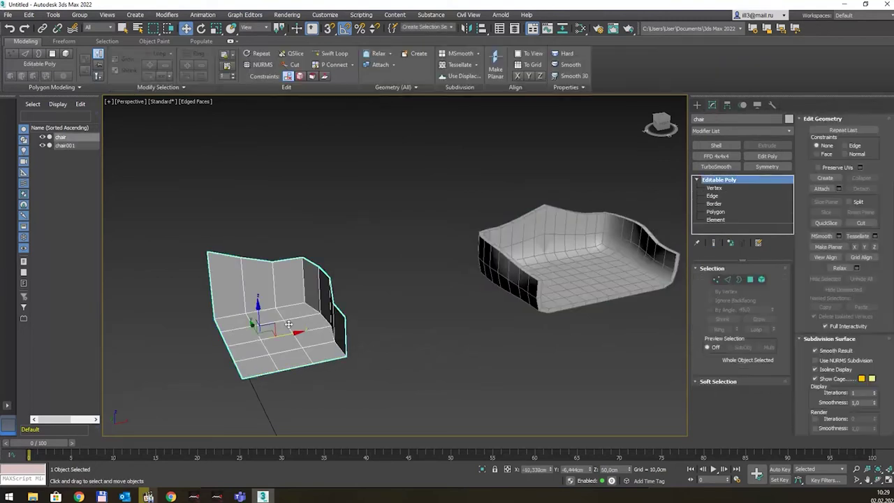
pyautogui.keyDown('alt'); pyautogui.moveTo(288, 324); pyautogui.dragTo(363, 314, button='middle'); pyautogui.keyUp('alt')
pyautogui.click(716, 279)
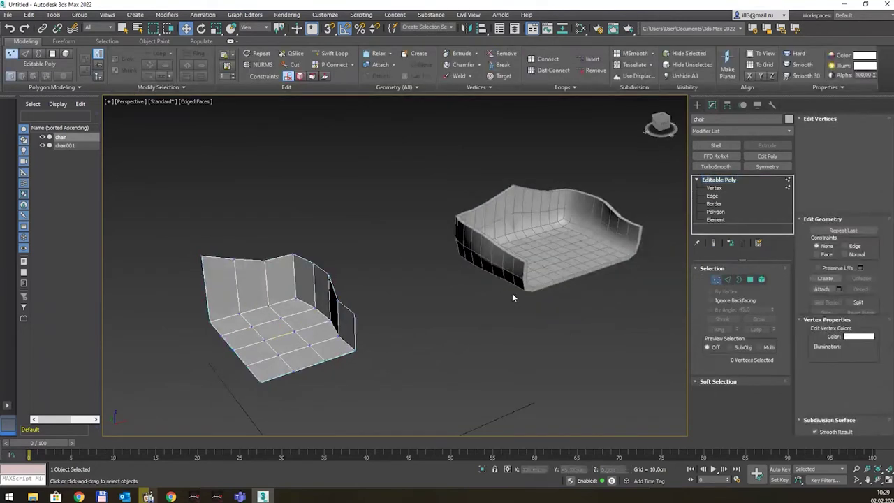
pyautogui.moveTo(181, 245); pyautogui.dragTo(217, 276)
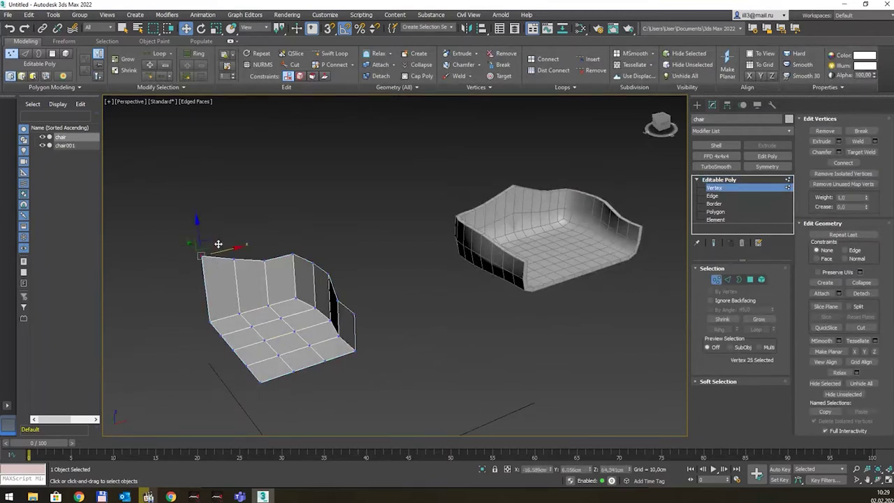
pyautogui.moveTo(199, 233); pyautogui.dragTo(195, 214)
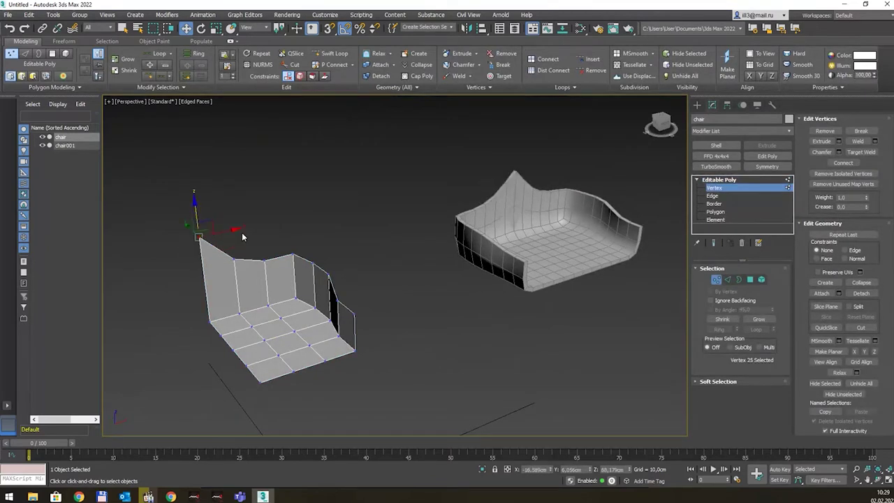
pyautogui.moveTo(242, 233); pyautogui.dragTo(225, 279)
pyautogui.moveTo(232, 232); pyautogui.dragTo(230, 211)
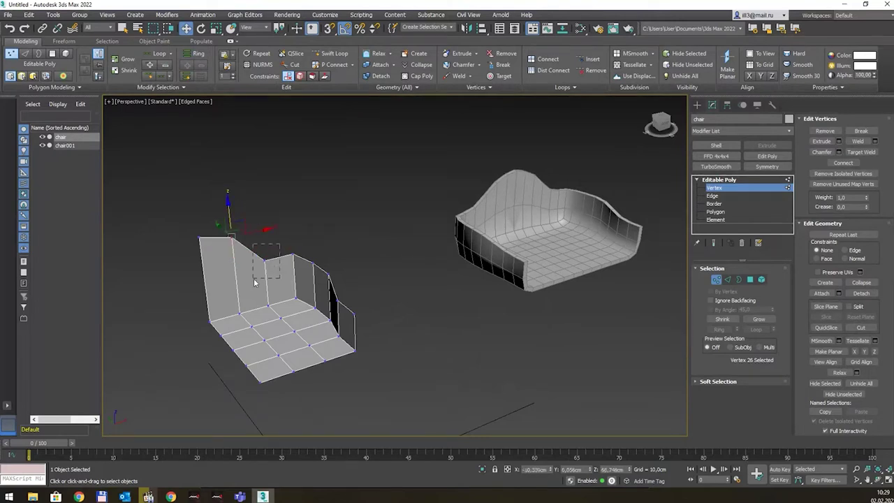
pyautogui.click(264, 259)
pyautogui.moveTo(263, 236); pyautogui.dragTo(267, 214)
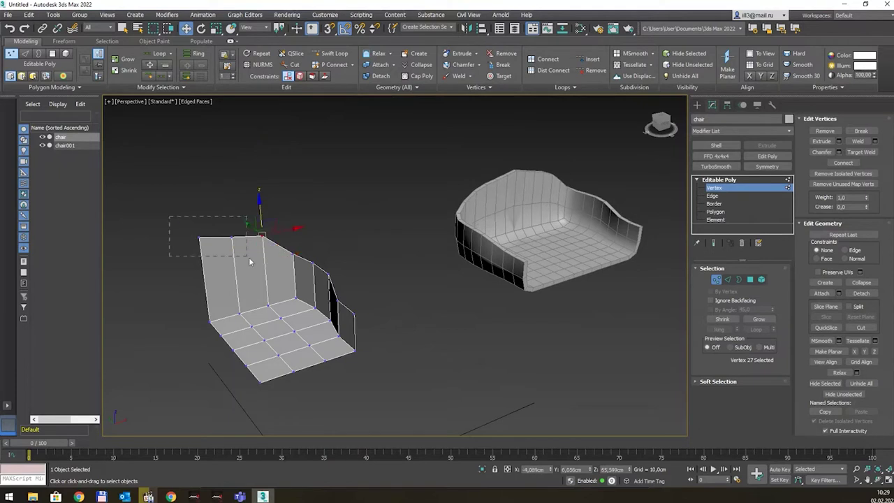
pyautogui.moveTo(250, 261); pyautogui.dragTo(251, 262)
pyautogui.moveTo(229, 215); pyautogui.dragTo(230, 202)
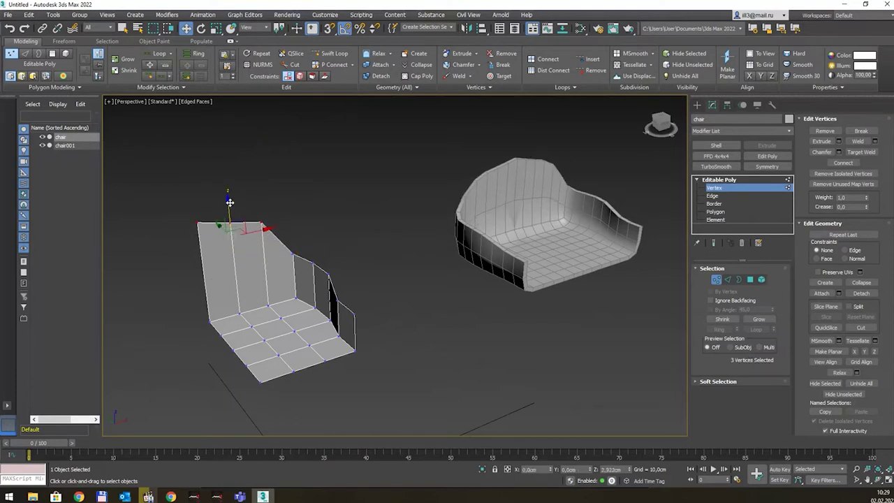
# Step: Pull four back-panel vertices outward to the left
pyautogui.keyDown('alt'); pyautogui.moveTo(267, 287); pyautogui.dragTo(281, 287, button='middle'); pyautogui.keyUp('alt')
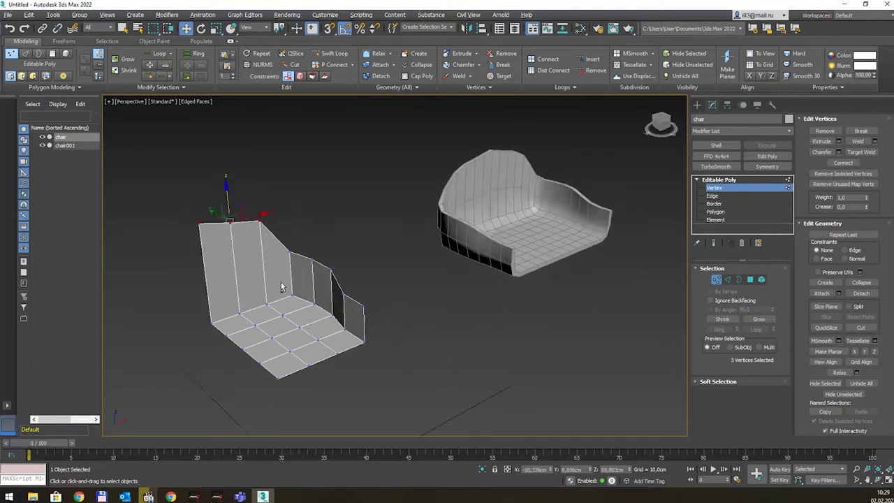
pyautogui.keyDown('alt'); pyautogui.moveTo(247, 327); pyautogui.dragTo(253, 334, button='middle'); pyautogui.keyUp('alt')
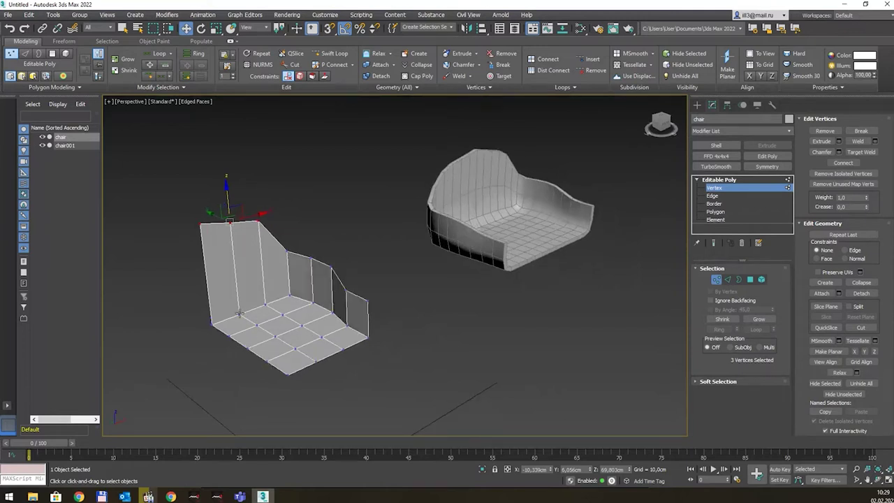
pyautogui.click(242, 313)
pyautogui.keyDown('ctrl'); pyautogui.click(230, 224); pyautogui.keyUp('ctrl')
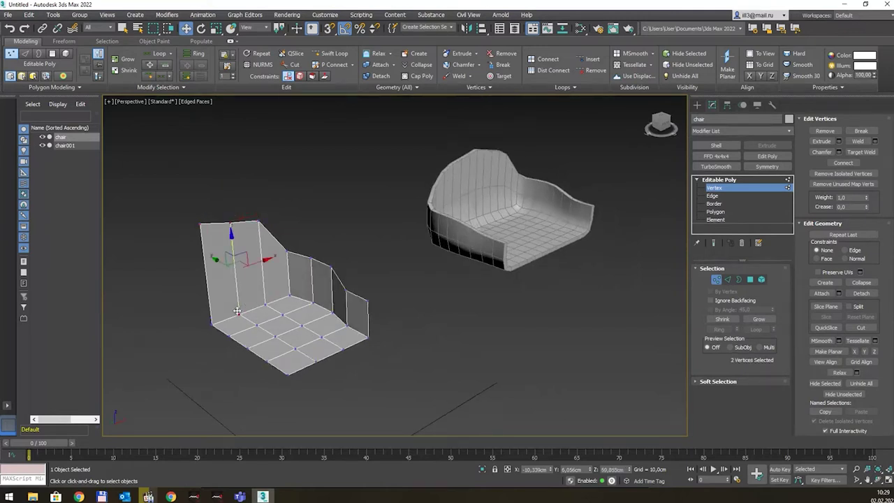
pyautogui.keyDown('ctrl'); pyautogui.click(211, 323); pyautogui.keyUp('ctrl')
pyautogui.keyDown('ctrl'); pyautogui.click(202, 224); pyautogui.keyUp('ctrl')
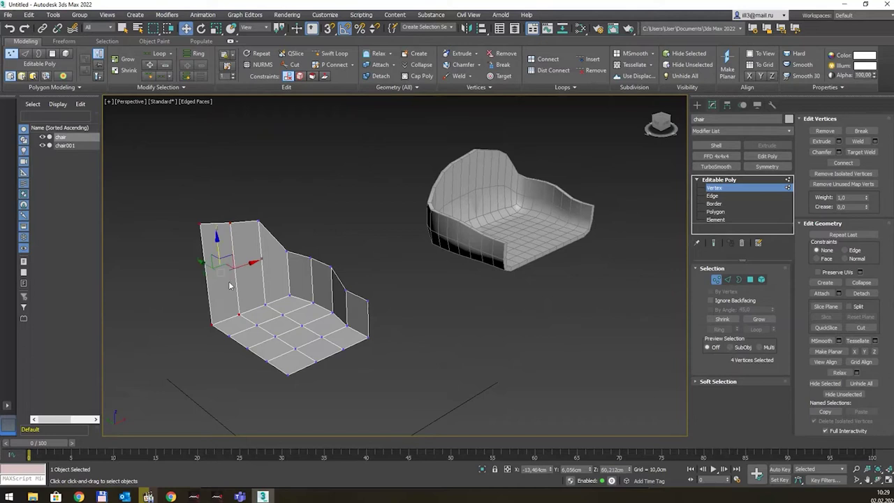
pyautogui.moveTo(203, 263); pyautogui.dragTo(192, 257)
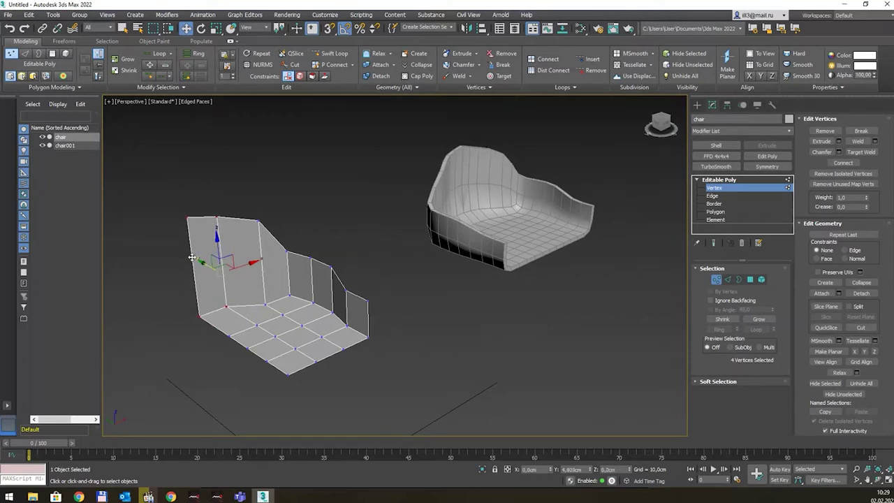
# Step: Raise two top back vertices up and left, then select the top-edge corner vertex
pyautogui.keyDown('alt'); pyautogui.moveTo(192, 257); pyautogui.dragTo(267, 293, button='middle'); pyautogui.keyUp('alt')
pyautogui.click(267, 293)
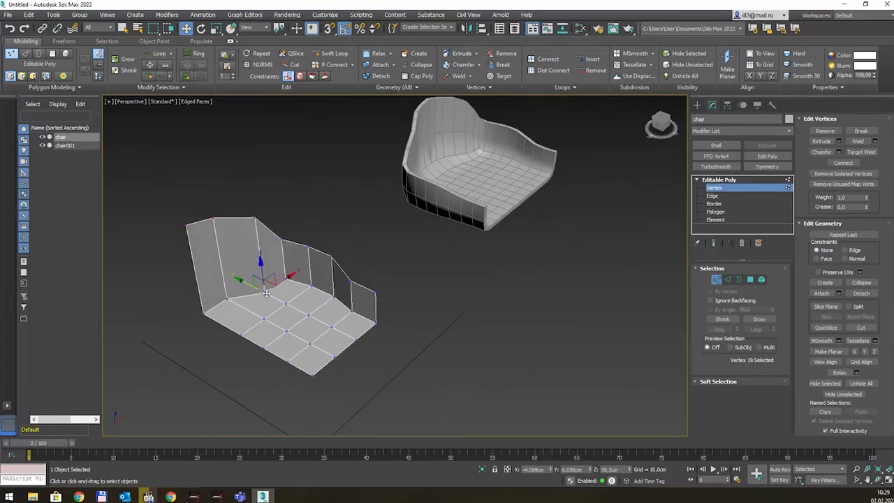
pyautogui.click(254, 217)
pyautogui.keyDown('ctrl'); pyautogui.click(264, 294); pyautogui.keyUp('ctrl')
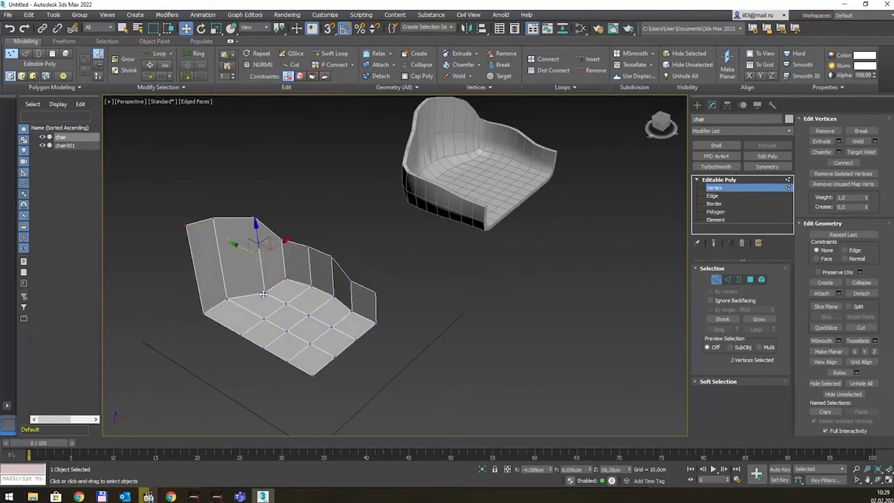
pyautogui.moveTo(250, 250)
pyautogui.mouseDown()
pyautogui.moveTo(236, 242)
pyautogui.moveTo(230, 249)
pyautogui.moveTo(245, 248)
pyautogui.mouseUp()
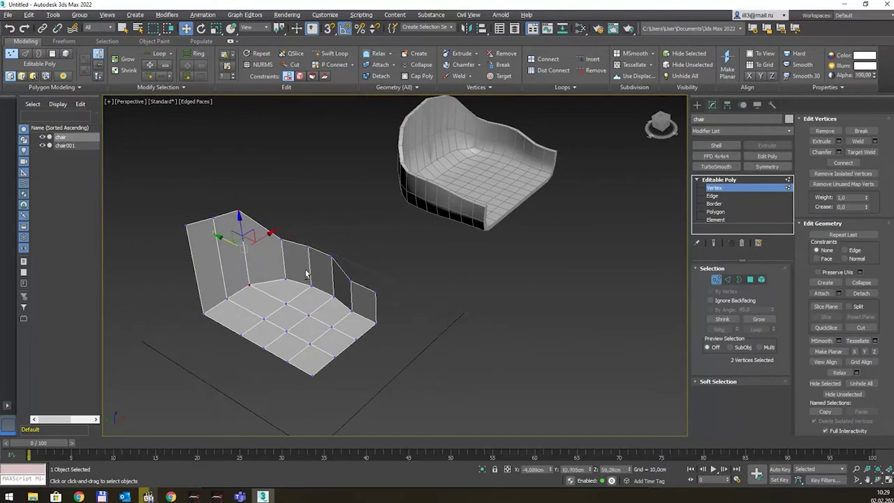
pyautogui.keyDown('alt'); pyautogui.moveTo(341, 252); pyautogui.dragTo(327, 253, button='middle'); pyautogui.keyUp('alt')
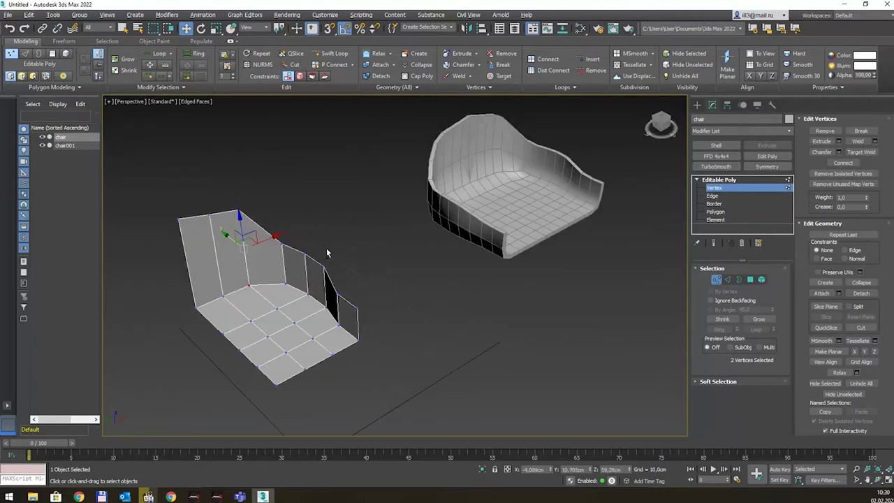
pyautogui.click(281, 245)
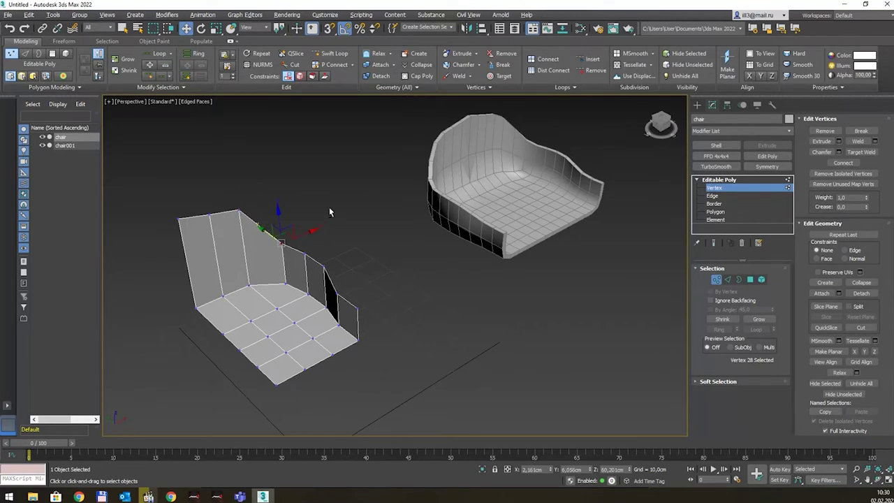
# Step: Lower two vertices at the side panel's back corner to reshape it
pyautogui.keyDown('alt'); pyautogui.moveTo(329, 207); pyautogui.dragTo(314, 208, button='middle'); pyautogui.keyUp('alt')
pyautogui.keyDown('alt'); pyautogui.moveTo(301, 267); pyautogui.dragTo(292, 271, button='middle'); pyautogui.keyUp('alt')
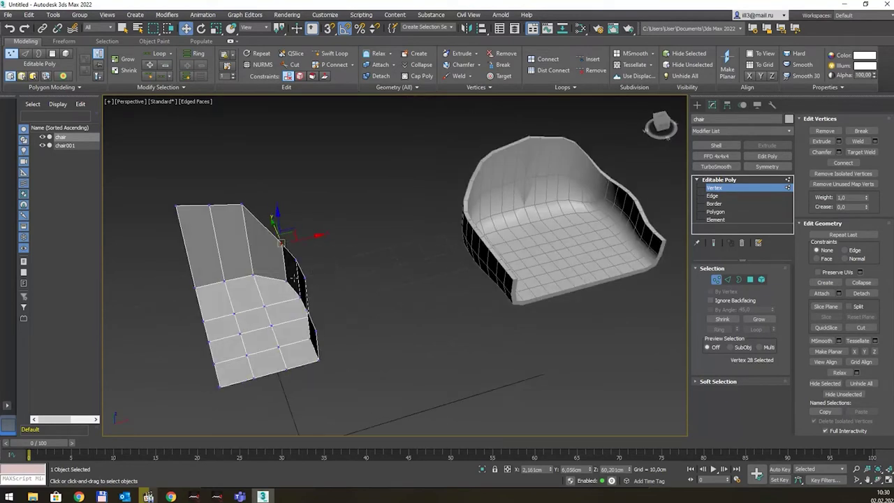
pyautogui.keyDown('ctrl'); pyautogui.click(287, 262); pyautogui.keyUp('ctrl')
pyautogui.moveTo(300, 250)
pyautogui.mouseDown()
pyautogui.moveTo(294, 242)
pyautogui.moveTo(299, 274)
pyautogui.mouseUp()
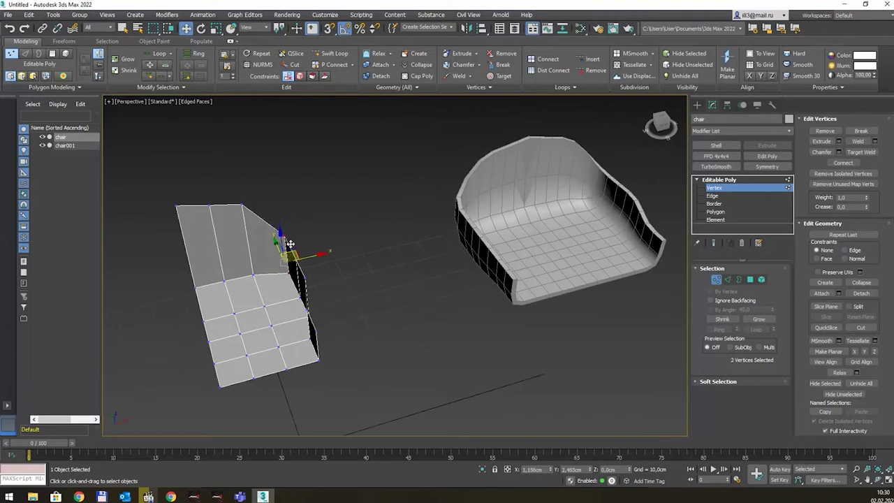
# Step: Shift vertex 23 on the side panel's top edge to the right
pyautogui.moveTo(338, 299)
pyautogui.keyDown('alt'); pyautogui.mouseDown(button='middle')
pyautogui.moveTo(334, 286)
pyautogui.moveTo(348, 273)
pyautogui.mouseUp(button='middle'); pyautogui.keyUp('alt')
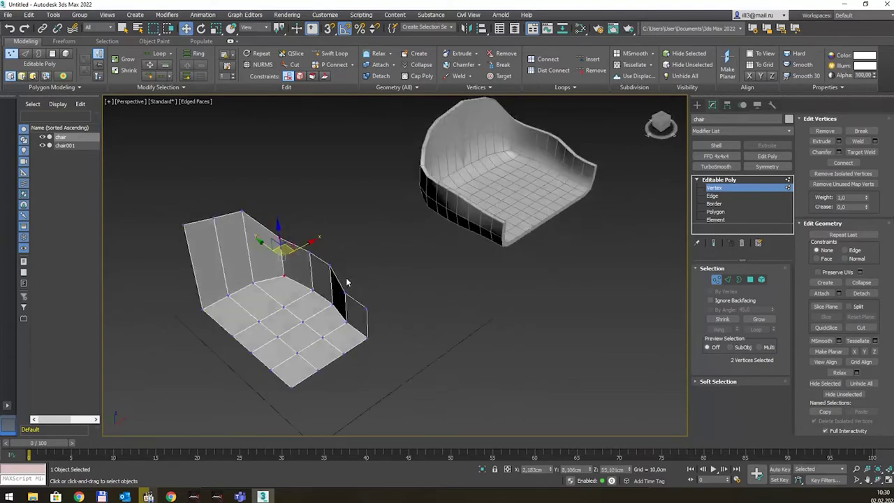
pyautogui.click(309, 259)
pyautogui.moveTo(310, 259)
pyautogui.mouseDown()
pyautogui.moveTo(328, 265)
pyautogui.moveTo(339, 256)
pyautogui.mouseUp()
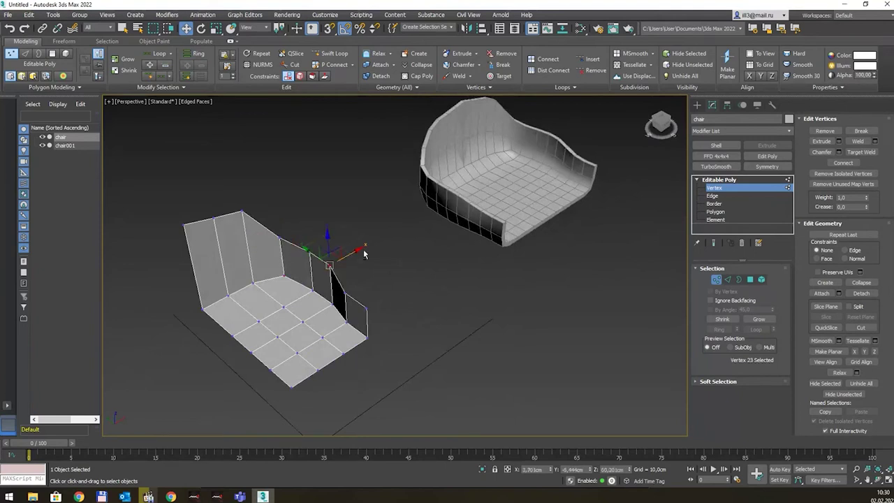
pyautogui.keyDown('alt'); pyautogui.moveTo(339, 256); pyautogui.dragTo(356, 265, button='middle'); pyautogui.keyUp('alt')
pyautogui.press('q')
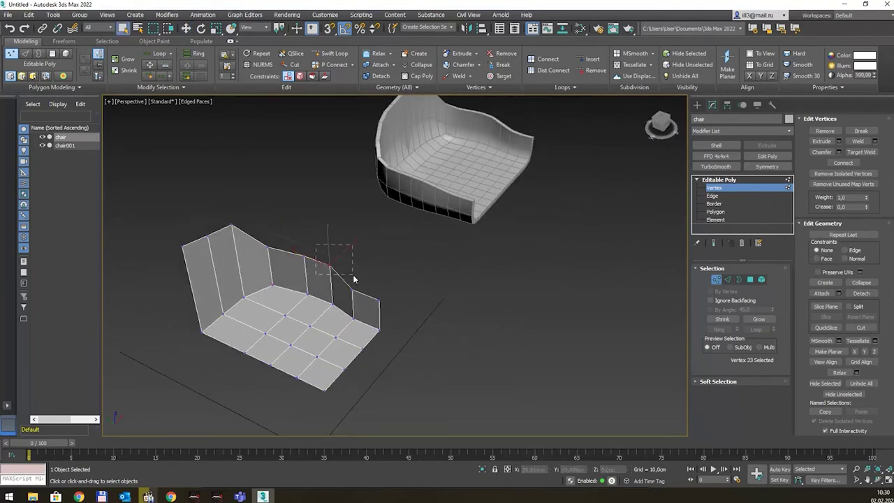
pyautogui.press('w')
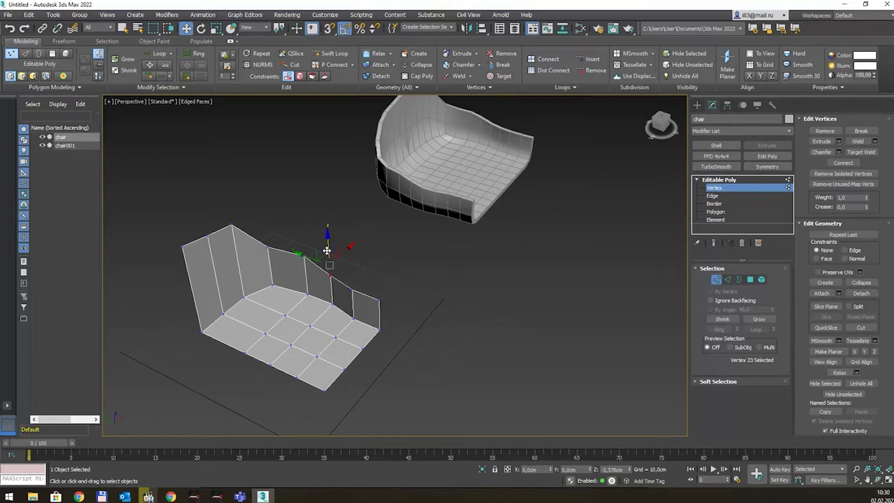
# Step: Lower the top-right corner and vertices 22, 23 and 24 so the side edge slopes forward
pyautogui.keyDown('alt'); pyautogui.moveTo(416, 297); pyautogui.dragTo(424, 289, button='middle'); pyautogui.keyUp('alt')
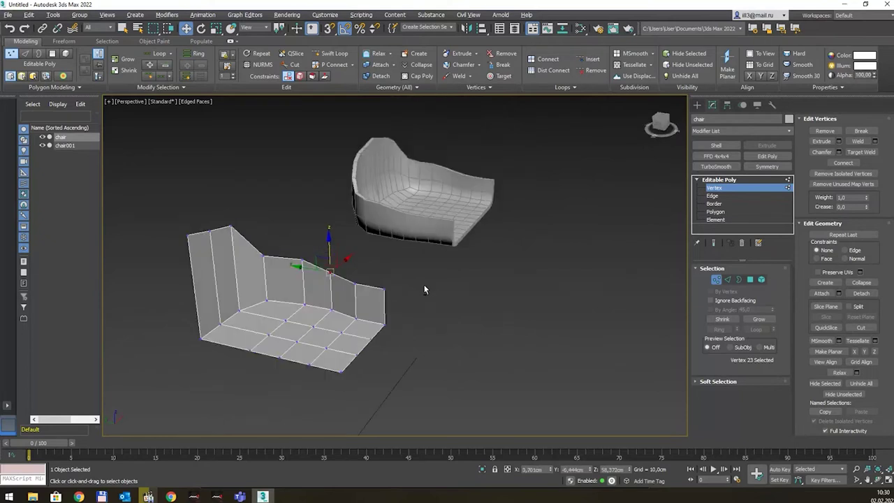
pyautogui.click(384, 288)
pyautogui.moveTo(385, 262); pyautogui.dragTo(385, 272)
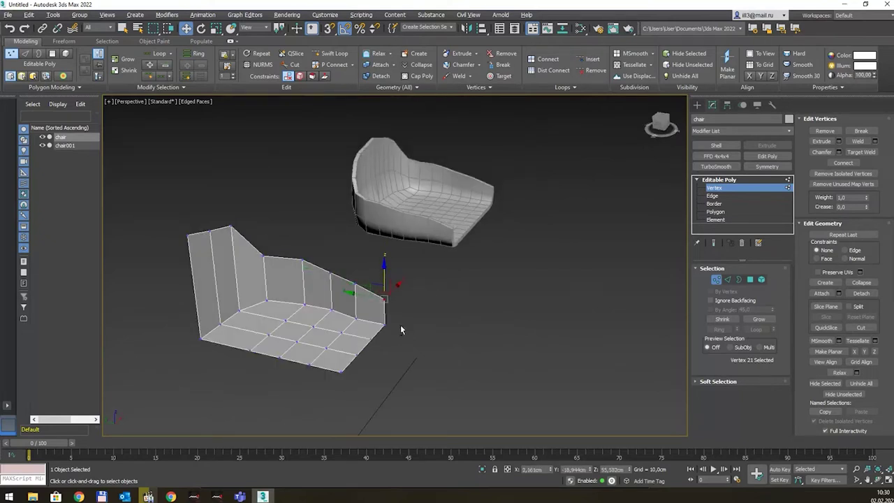
pyautogui.keyDown('alt'); pyautogui.moveTo(400, 325); pyautogui.dragTo(335, 275, button='middle'); pyautogui.keyUp('alt')
pyautogui.moveTo(336, 270); pyautogui.dragTo(359, 295)
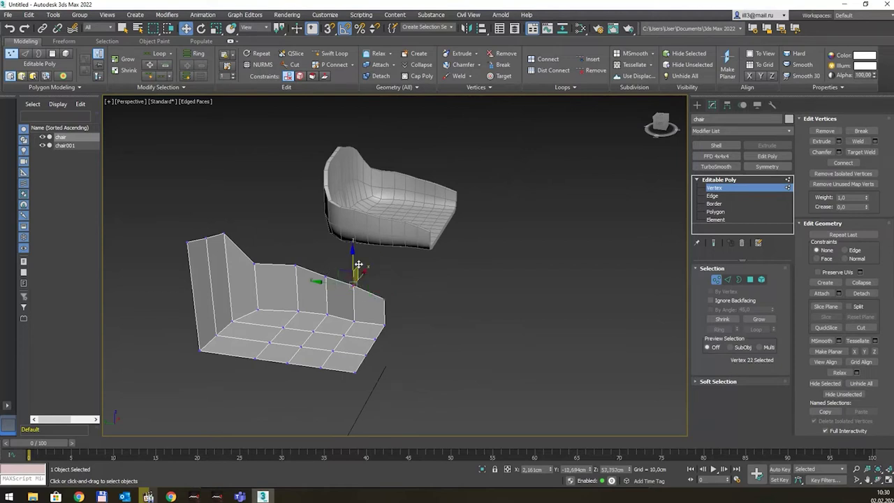
pyautogui.moveTo(354, 265); pyautogui.dragTo(354, 285)
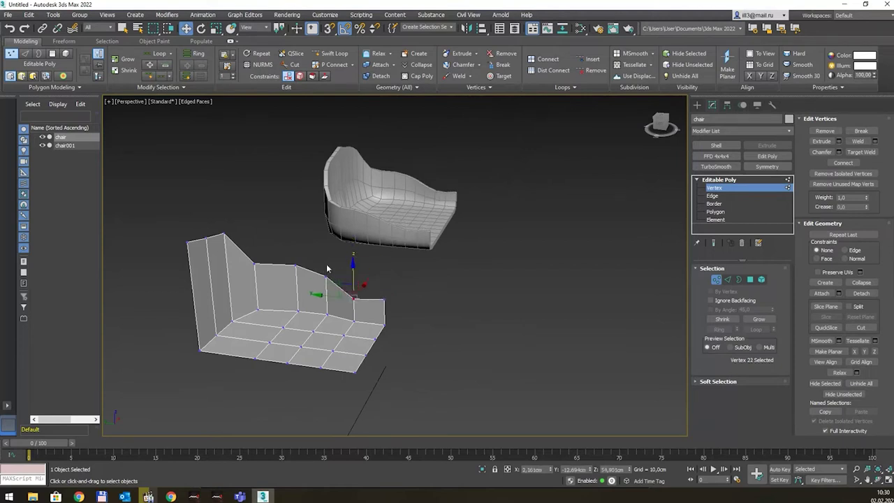
pyautogui.click(325, 275)
pyautogui.moveTo(327, 252)
pyautogui.mouseDown()
pyautogui.moveTo(328, 267)
pyautogui.moveTo(311, 280)
pyautogui.mouseUp()
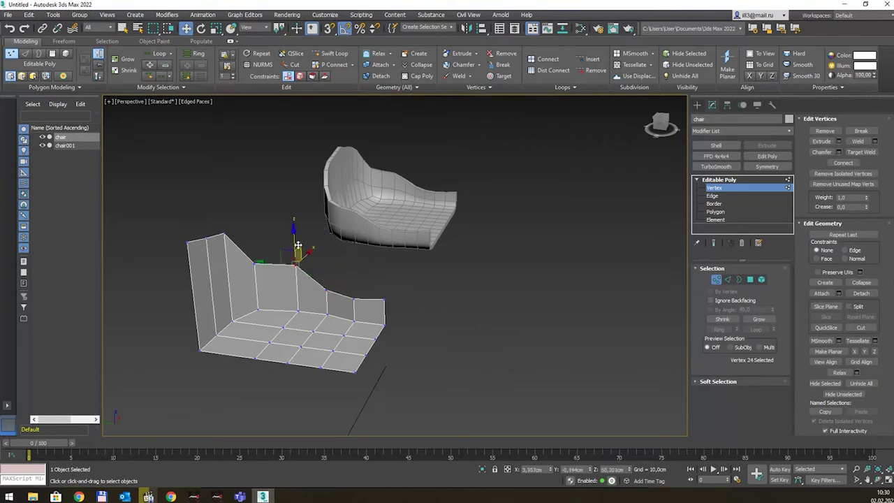
pyautogui.moveTo(293, 244); pyautogui.dragTo(293, 252)
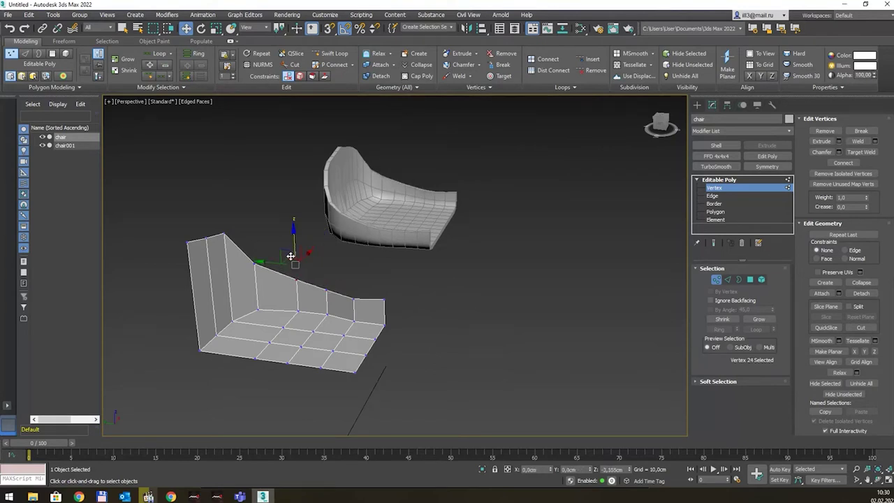
pyautogui.moveTo(290, 250)
pyautogui.keyDown('alt'); pyautogui.mouseDown(button='middle')
pyautogui.moveTo(235, 249)
pyautogui.moveTo(253, 251)
pyautogui.mouseUp(button='middle'); pyautogui.keyUp('alt')
pyautogui.keyDown('ctrl'); pyautogui.moveTo(220, 214); pyautogui.dragTo(247, 239); pyautogui.keyUp('ctrl')
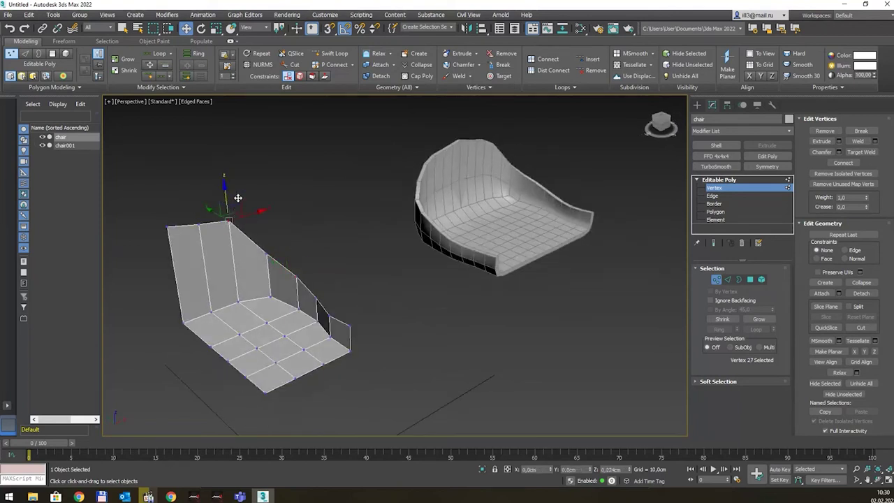
# Step: Move the two vertices at the seat's lower right inward
pyautogui.keyDown('alt'); pyautogui.moveTo(368, 366); pyautogui.dragTo(355, 350, button='middle'); pyautogui.keyUp('alt')
pyautogui.moveTo(347, 318); pyautogui.dragTo(318, 386)
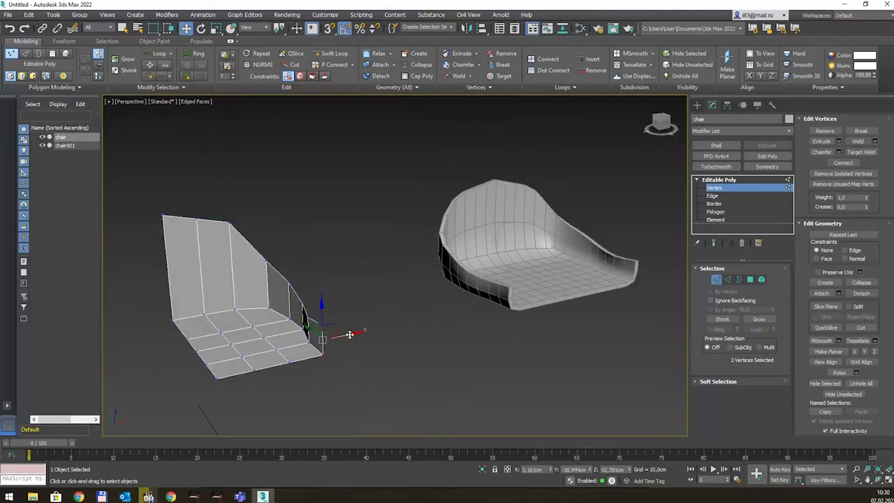
pyautogui.moveTo(323, 350); pyautogui.dragTo(322, 343)
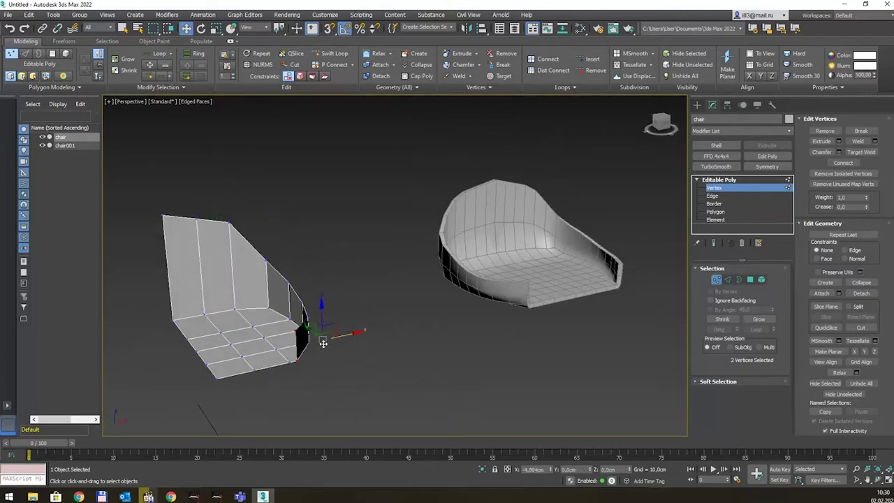
pyautogui.moveTo(323, 343)
pyautogui.keyDown('alt'); pyautogui.mouseDown(button='middle')
pyautogui.moveTo(320, 366)
pyautogui.moveTo(358, 368)
pyautogui.moveTo(331, 387)
pyautogui.moveTo(301, 377)
pyautogui.mouseUp(button='middle'); pyautogui.keyUp('alt')
pyautogui.moveTo(301, 377)
pyautogui.mouseDown()
pyautogui.moveTo(259, 421)
pyautogui.moveTo(270, 398)
pyautogui.mouseUp()
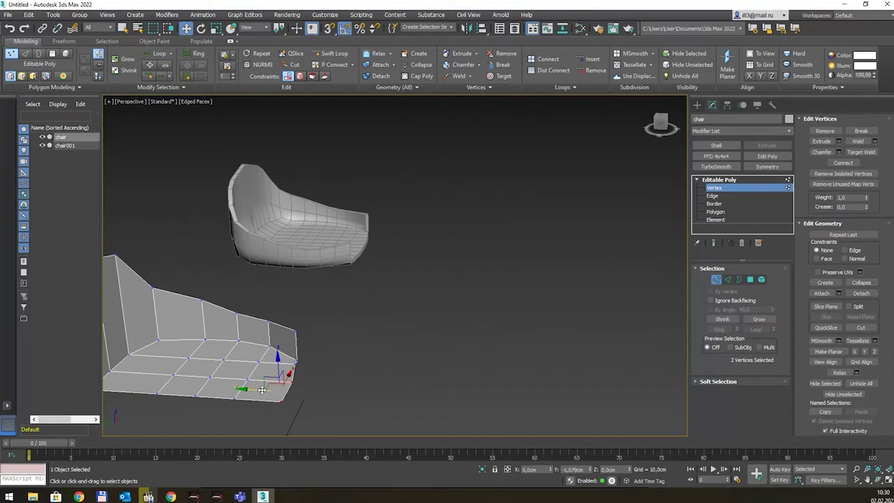
# Step: Nudge vertex 21 at the side panel's front end to reshape the armrest
pyautogui.moveTo(394, 286)
pyautogui.keyDown('alt'); pyautogui.mouseDown(button='middle')
pyautogui.moveTo(342, 294)
pyautogui.moveTo(351, 297)
pyautogui.mouseUp(button='middle'); pyautogui.keyUp('alt')
pyautogui.keyDown('alt'); pyautogui.moveTo(375, 332); pyautogui.dragTo(433, 325, button='middle'); pyautogui.keyUp('alt')
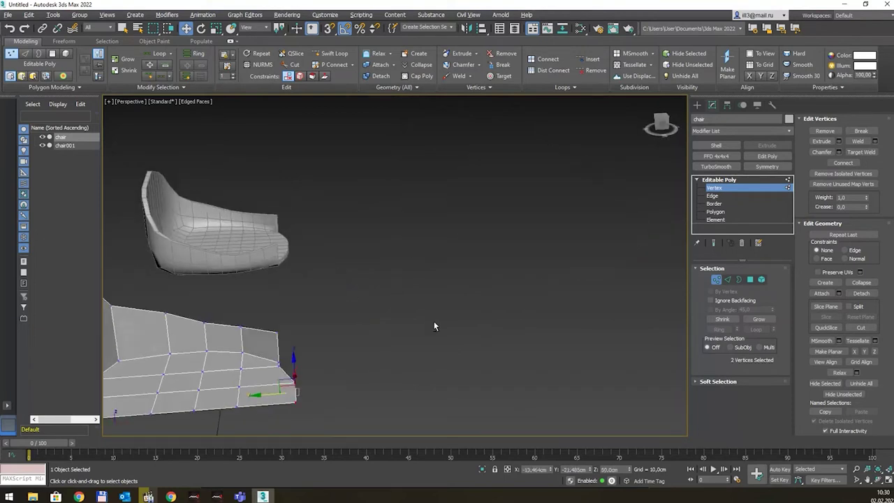
pyautogui.click(278, 332)
pyautogui.moveTo(283, 323)
pyautogui.keyDown('alt'); pyautogui.mouseDown(button='middle')
pyautogui.moveTo(313, 326)
pyautogui.moveTo(271, 325)
pyautogui.mouseUp(button='middle'); pyautogui.keyUp('alt')
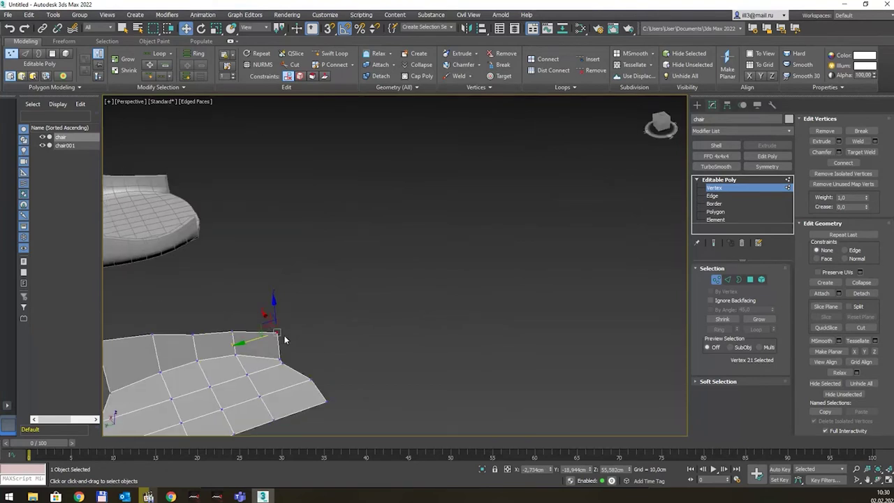
pyautogui.moveTo(271, 324)
pyautogui.mouseDown()
pyautogui.moveTo(258, 333)
pyautogui.moveTo(263, 323)
pyautogui.mouseUp()
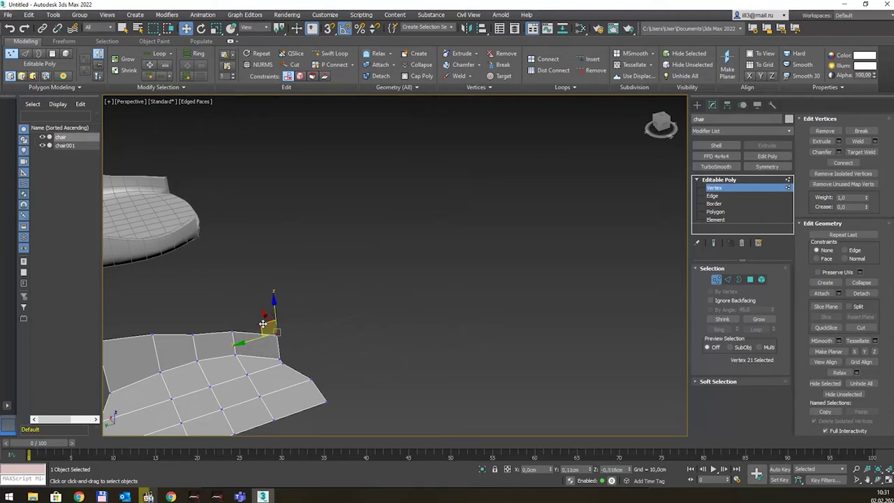
# Step: Bring both chairs into view and deselect all vertices
pyautogui.moveTo(263, 323)
pyautogui.keyDown('alt'); pyautogui.mouseDown(button='middle')
pyautogui.moveTo(310, 309)
pyautogui.moveTo(250, 299)
pyautogui.moveTo(265, 284)
pyautogui.mouseUp(button='middle'); pyautogui.keyUp('alt')
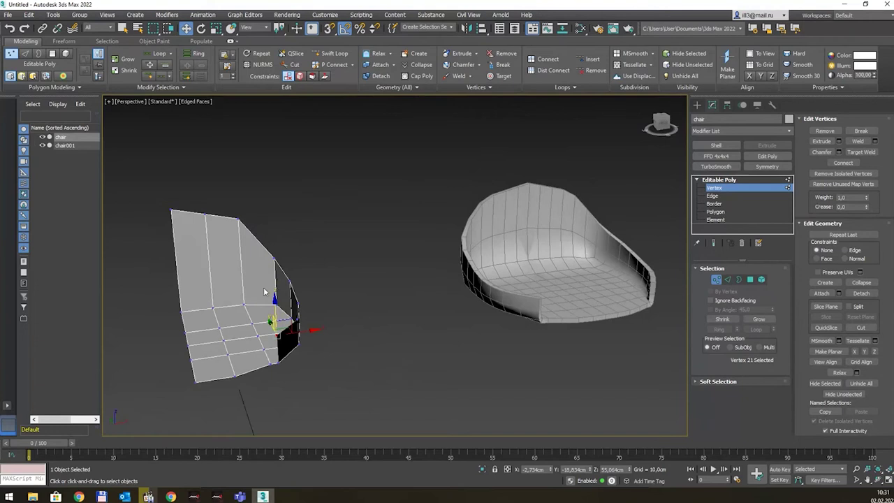
pyautogui.keyDown('alt'); pyautogui.moveTo(231, 338); pyautogui.dragTo(235, 340, button='middle'); pyautogui.keyUp('alt')
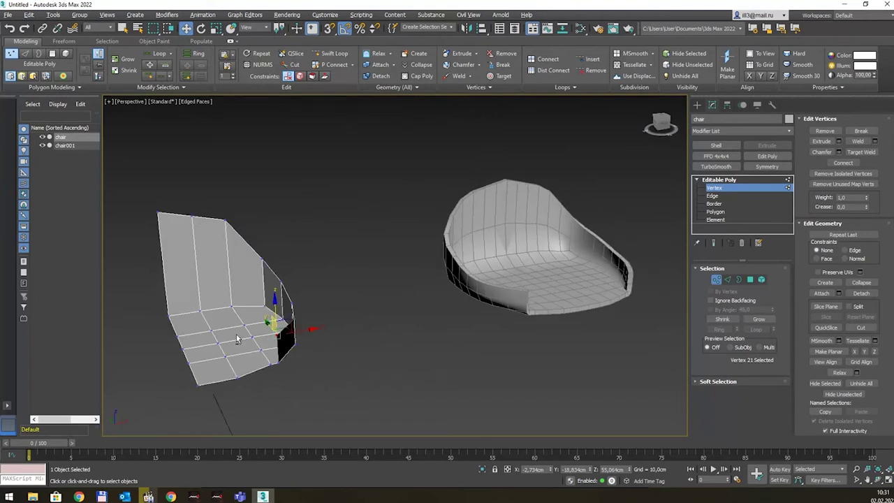
pyautogui.moveTo(516, 235)
pyautogui.keyDown('alt'); pyautogui.mouseDown(button='middle')
pyautogui.moveTo(561, 214)
pyautogui.moveTo(545, 214)
pyautogui.moveTo(541, 156)
pyautogui.moveTo(445, 166)
pyautogui.mouseUp(button='middle'); pyautogui.keyUp('alt')
pyautogui.click(573, 211)
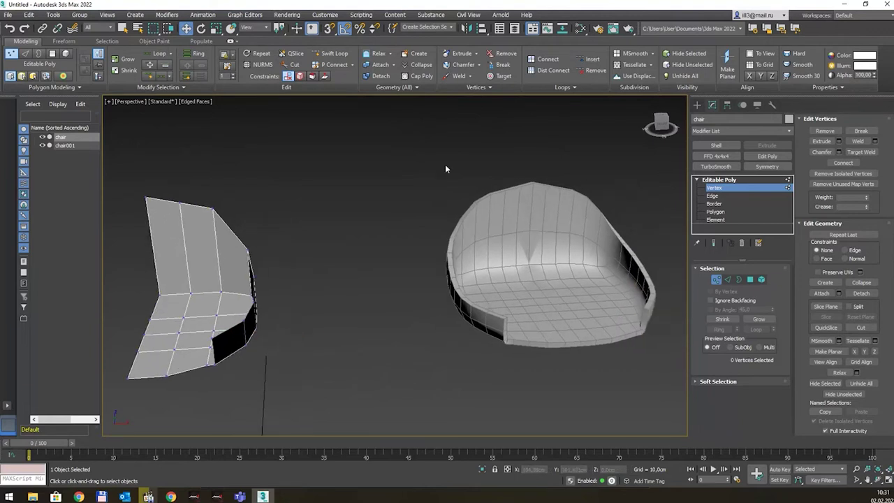
# Step: Return to object level and select the smooth mirrored chair001
pyautogui.rightClick(310, 155)
pyautogui.click(378, 231)
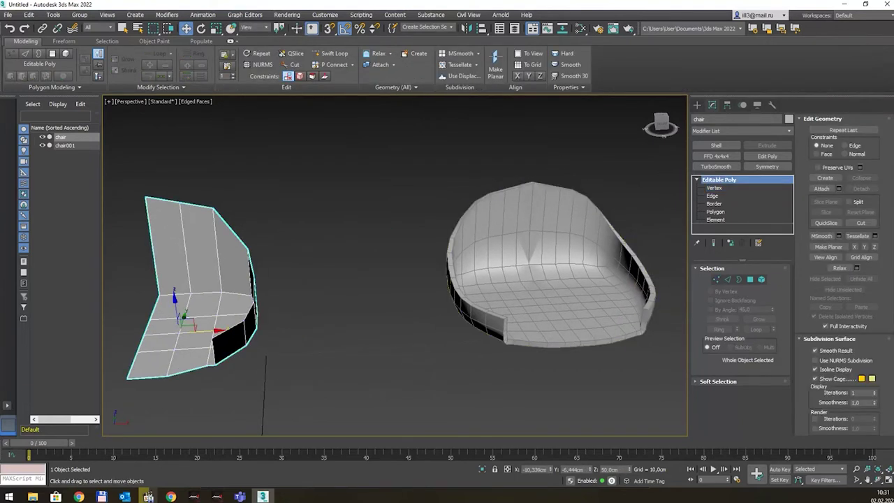
pyautogui.click(565, 297)
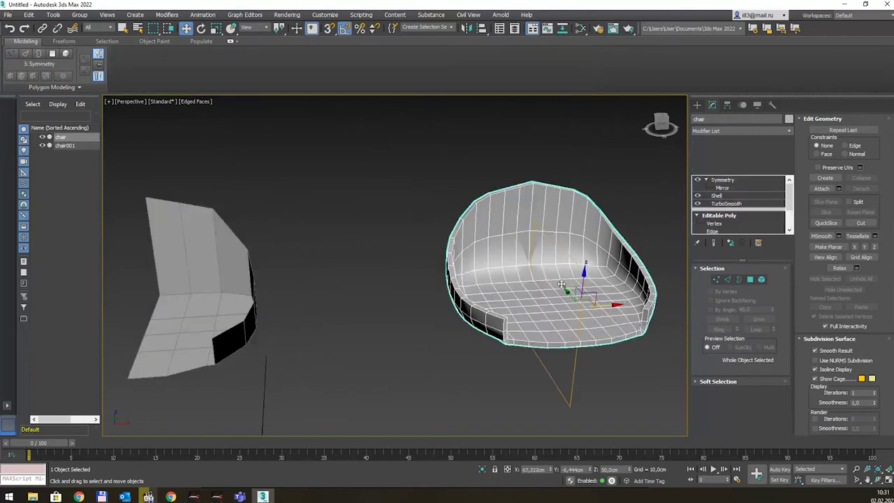
# Step: Raise chair001's TurboSmooth Iterations to 2, then view the Symmetry modifier
pyautogui.click(730, 203)
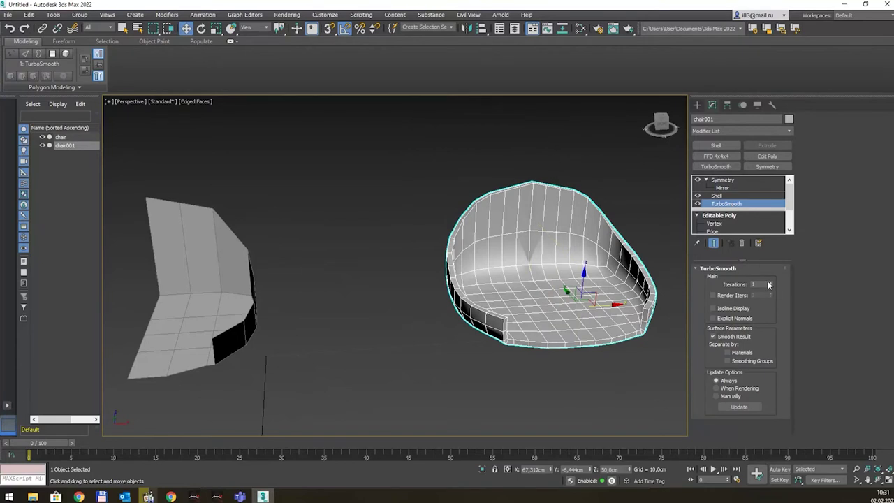
pyautogui.click(770, 282)
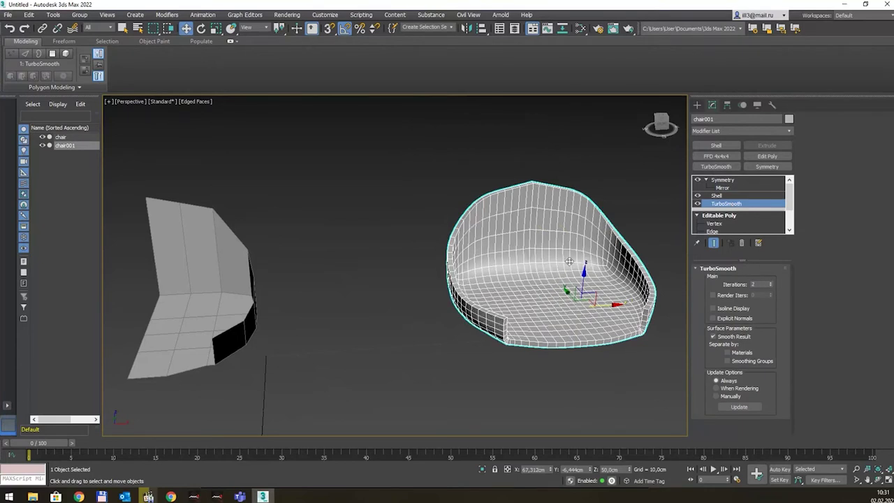
pyautogui.moveTo(581, 232)
pyautogui.keyDown('alt'); pyautogui.mouseDown(button='middle')
pyautogui.moveTo(480, 188)
pyautogui.moveTo(479, 170)
pyautogui.moveTo(578, 286)
pyautogui.moveTo(600, 283)
pyautogui.mouseUp(button='middle'); pyautogui.keyUp('alt')
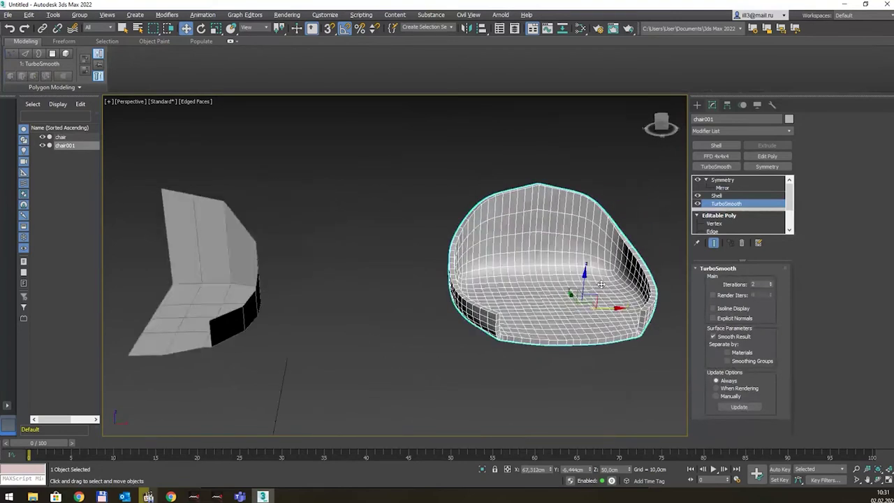
pyautogui.moveTo(303, 293)
pyautogui.mouseDown(button='middle')
pyautogui.moveTo(381, 272)
pyautogui.moveTo(331, 286)
pyautogui.mouseUp(button='middle')
pyautogui.scroll(-2, 331, 286)
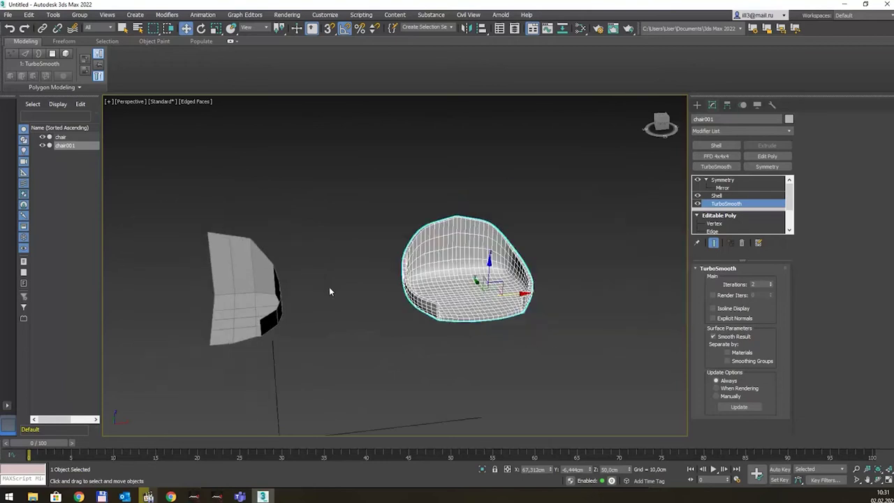
pyautogui.moveTo(285, 270)
pyautogui.keyDown('alt'); pyautogui.mouseDown(button='middle')
pyautogui.moveTo(300, 259)
pyautogui.moveTo(293, 262)
pyautogui.mouseUp(button='middle'); pyautogui.keyUp('alt')
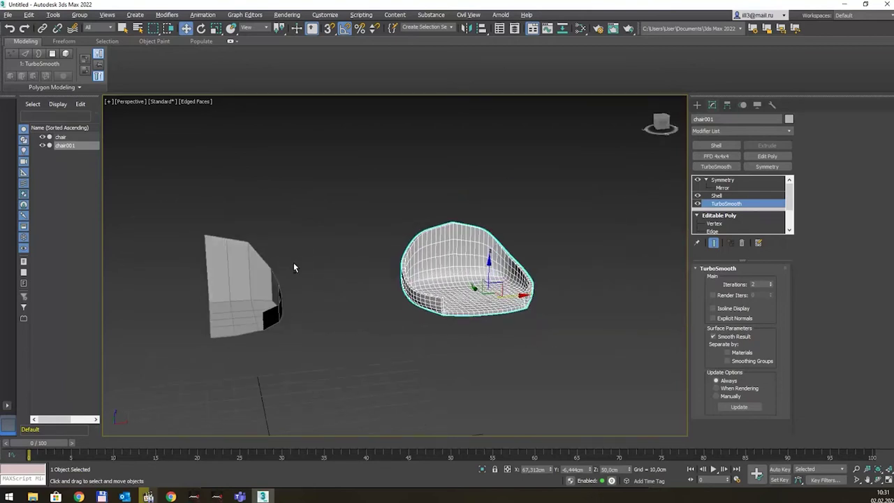
pyautogui.click(732, 181)
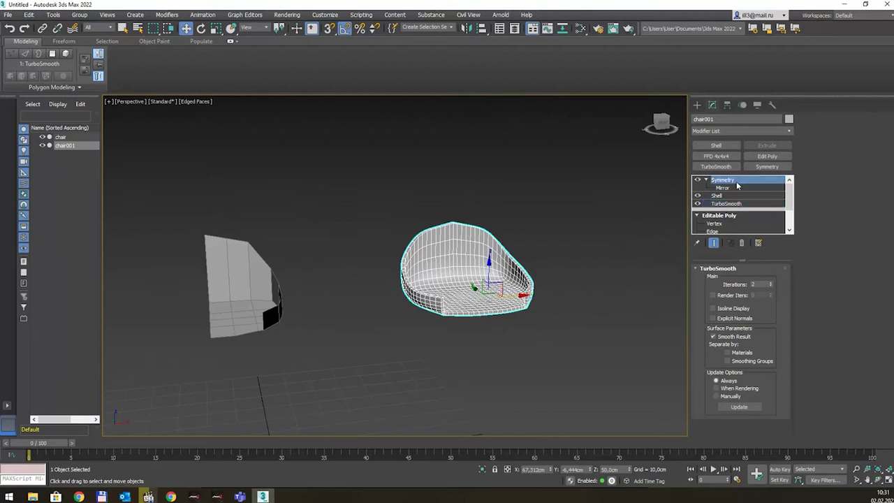
# Step: Raise vertex 26 at the low-poly chair's top back corner to heighten the backrest
pyautogui.click(252, 260)
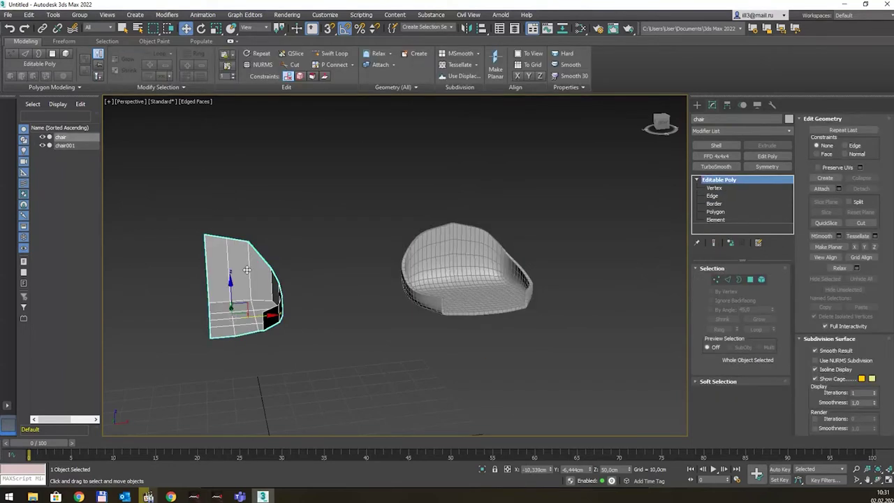
pyautogui.scroll(2, 293, 253)
pyautogui.scroll(2, 301, 250)
pyautogui.moveTo(252, 250); pyautogui.dragTo(283, 277, button='middle')
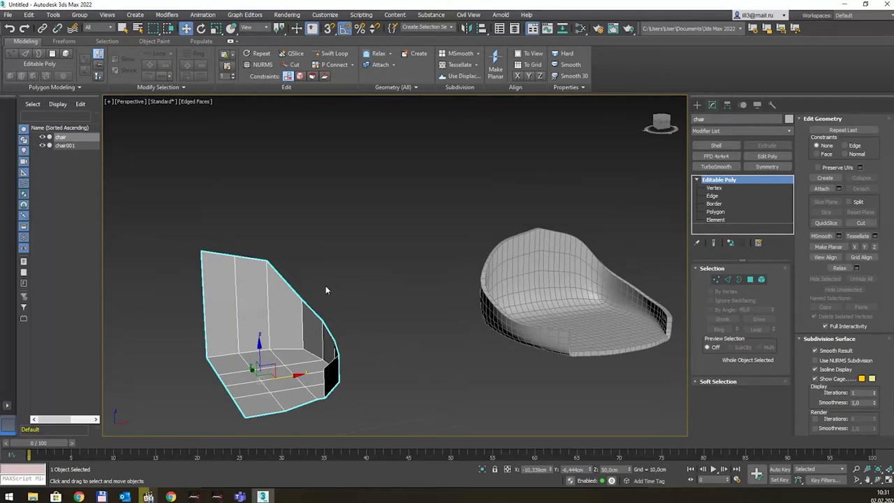
pyautogui.click(715, 279)
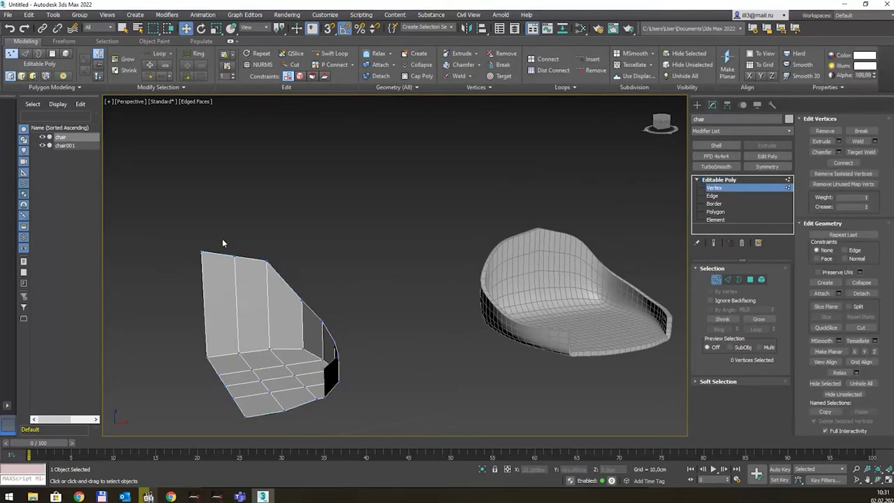
pyautogui.moveTo(224, 240)
pyautogui.mouseDown()
pyautogui.moveTo(249, 280)
pyautogui.moveTo(255, 265)
pyautogui.moveTo(239, 218)
pyautogui.mouseUp()
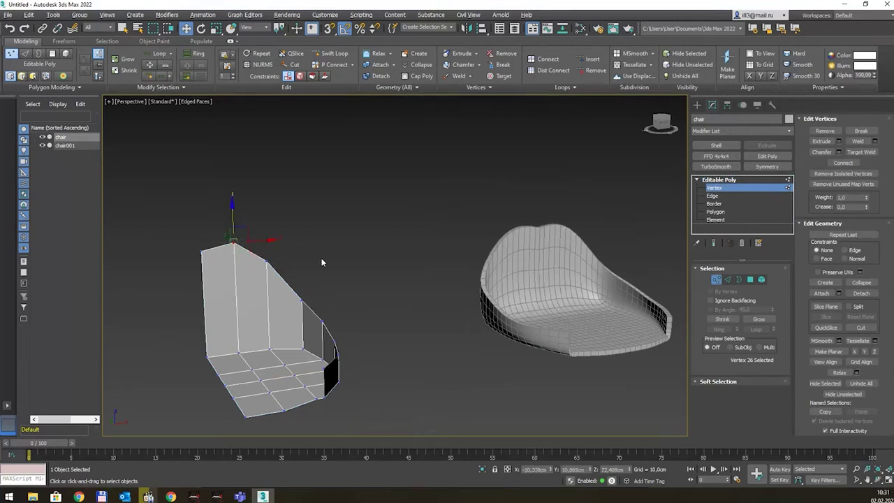
pyautogui.keyDown('alt'); pyautogui.moveTo(321, 263); pyautogui.dragTo(309, 255, button='middle'); pyautogui.keyUp('alt')
pyautogui.moveTo(376, 266); pyautogui.dragTo(302, 284, button='middle')
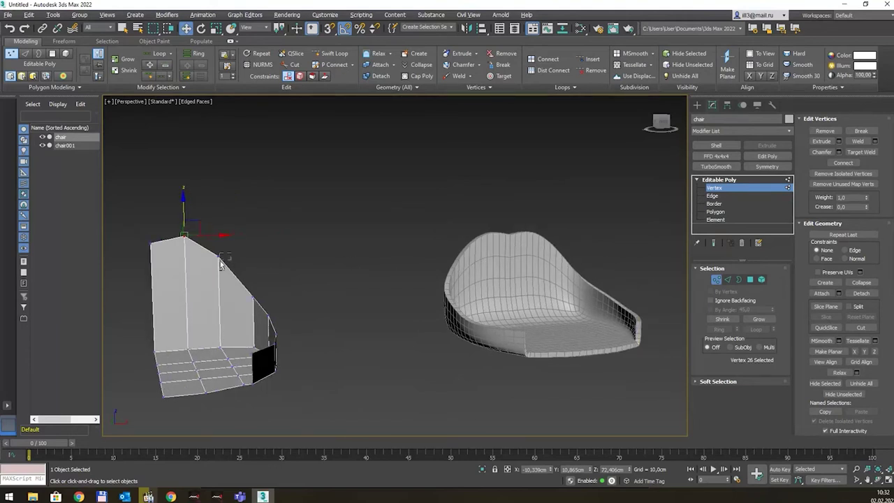
pyautogui.keyDown('alt'); pyautogui.moveTo(247, 261); pyautogui.dragTo(317, 271, button='middle'); pyautogui.keyUp('alt')
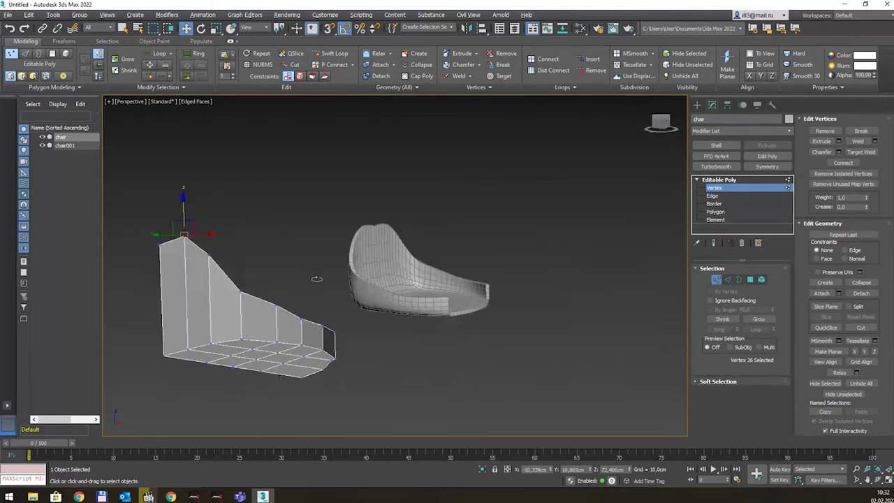
# Step: Add a horizontal Swift Loop edge loop across the chair half's side
pyautogui.click(329, 55)
pyautogui.click(189, 296)
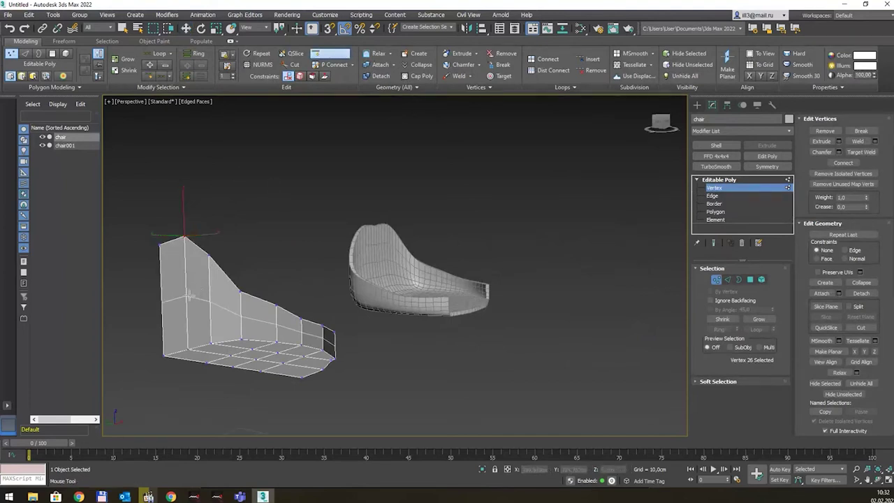
pyautogui.rightClick(192, 287)
pyautogui.moveTo(282, 248)
pyautogui.keyDown('alt'); pyautogui.mouseDown(button='middle')
pyautogui.moveTo(313, 253)
pyautogui.moveTo(366, 324)
pyautogui.mouseUp(button='middle'); pyautogui.keyUp('alt')
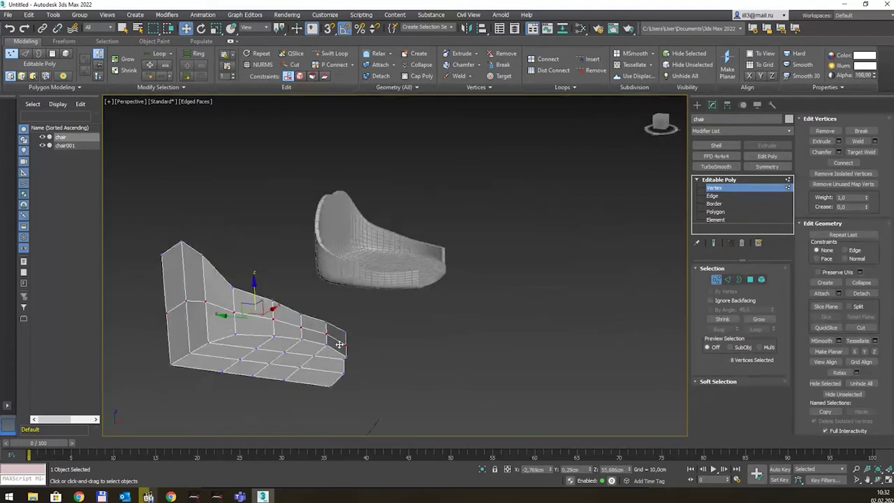
# Step: Select four edges along the new loop and raise them slightly
pyautogui.press('2')
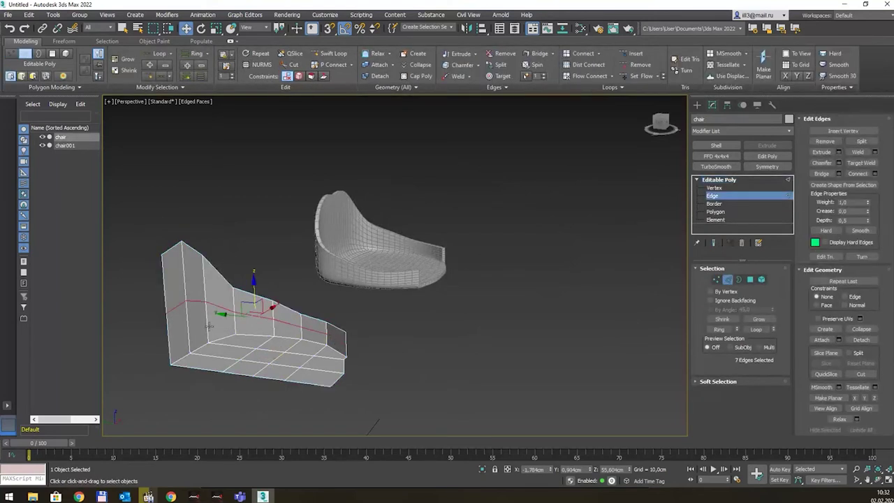
pyautogui.moveTo(144, 331); pyautogui.dragTo(209, 306)
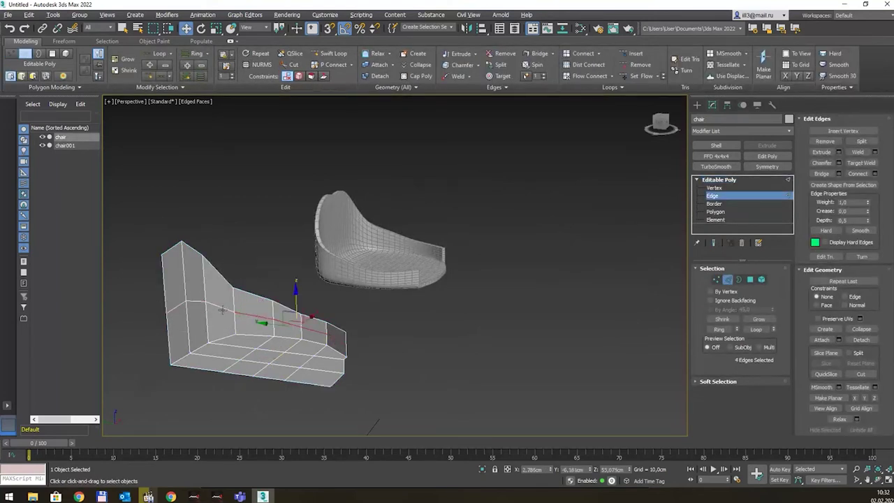
pyautogui.moveTo(322, 322)
pyautogui.keyDown('alt'); pyautogui.mouseDown(button='middle')
pyautogui.moveTo(351, 295)
pyautogui.moveTo(381, 297)
pyautogui.mouseUp(button='middle'); pyautogui.keyUp('alt')
pyautogui.press('q')
pyautogui.click(321, 314)
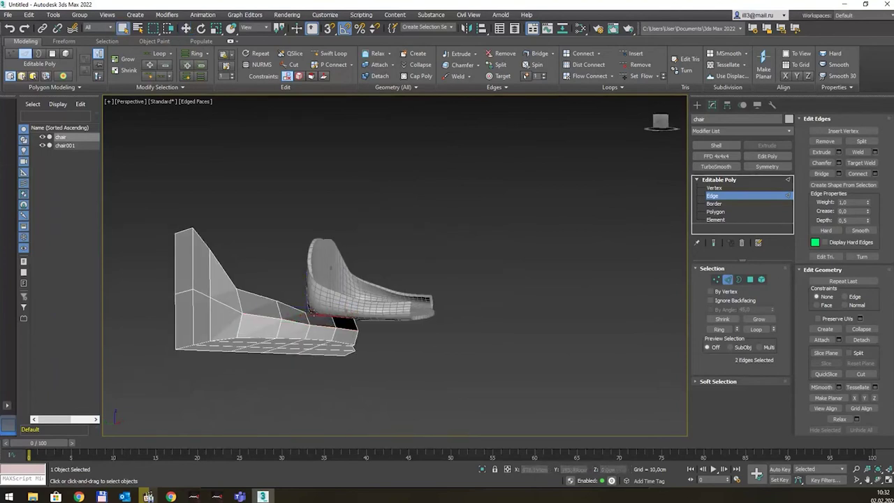
pyautogui.keyDown('ctrl'); pyautogui.click(268, 295); pyautogui.keyUp('ctrl')
pyautogui.keyDown('alt'); pyautogui.moveTo(268, 296); pyautogui.dragTo(318, 297, button='middle'); pyautogui.keyUp('alt')
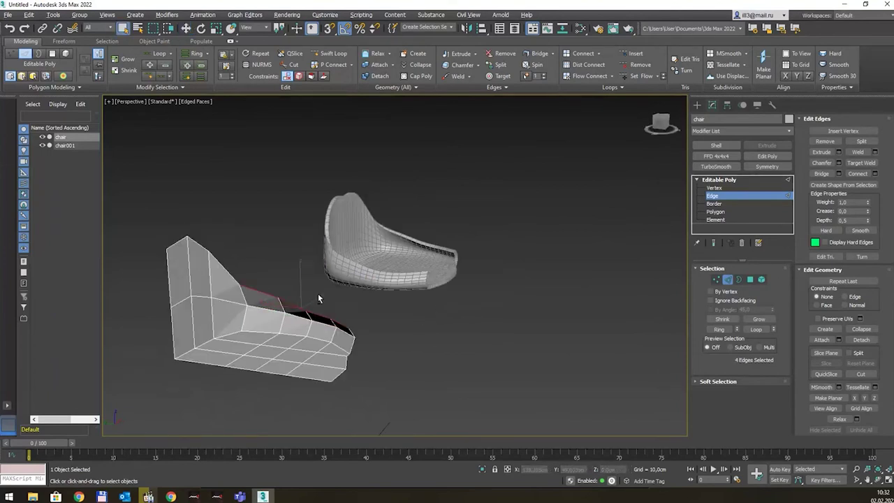
pyautogui.press('w')
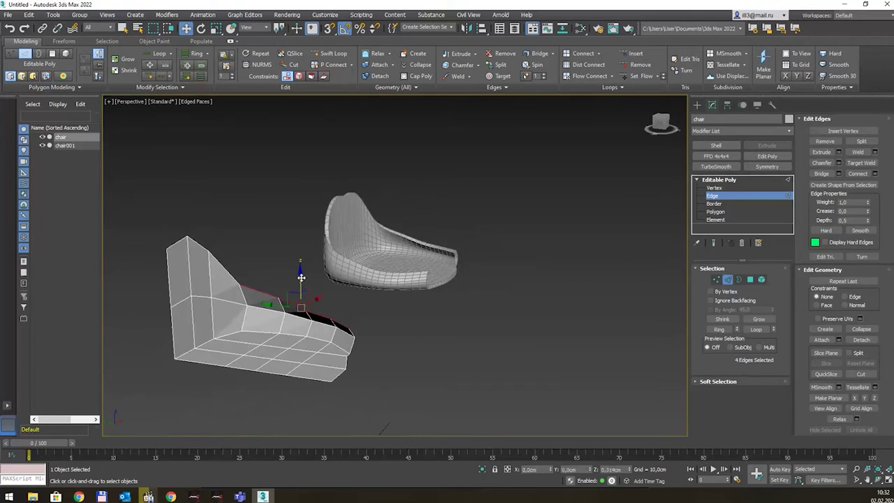
pyautogui.moveTo(301, 278); pyautogui.dragTo(301, 274)
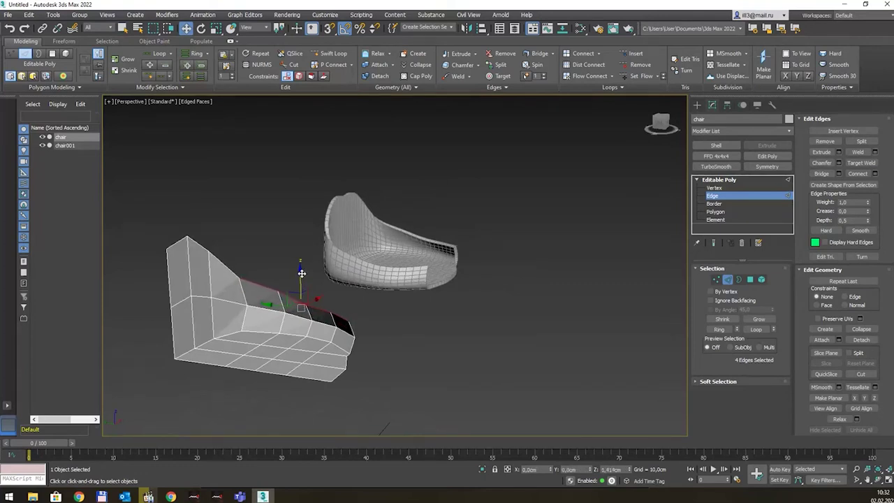
pyautogui.moveTo(301, 273)
pyautogui.keyDown('alt'); pyautogui.mouseDown(button='middle')
pyautogui.moveTo(379, 315)
pyautogui.moveTo(389, 303)
pyautogui.moveTo(353, 313)
pyautogui.mouseUp(button='middle'); pyautogui.keyUp('alt')
# Step: Shift edge 47 on the chair back, then pick a vertex on the side loop
pyautogui.click(379, 315)
pyautogui.click(361, 316)
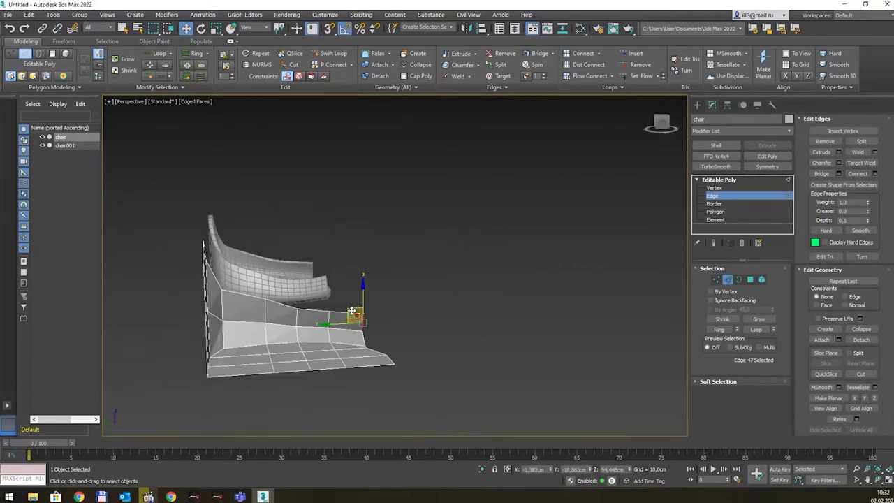
pyautogui.moveTo(351, 310); pyautogui.dragTo(346, 314)
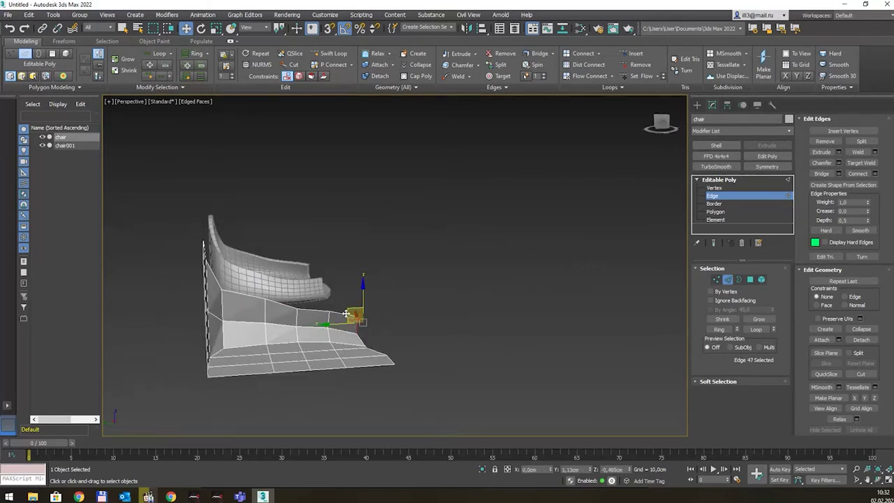
pyautogui.keyDown('alt'); pyautogui.moveTo(347, 314); pyautogui.dragTo(439, 311, button='middle'); pyautogui.keyUp('alt')
pyautogui.press('1')
pyautogui.click(361, 316)
# Step: Lower a corner vertex on the chair side and slide it left
pyautogui.scroll(4, 437, 312)
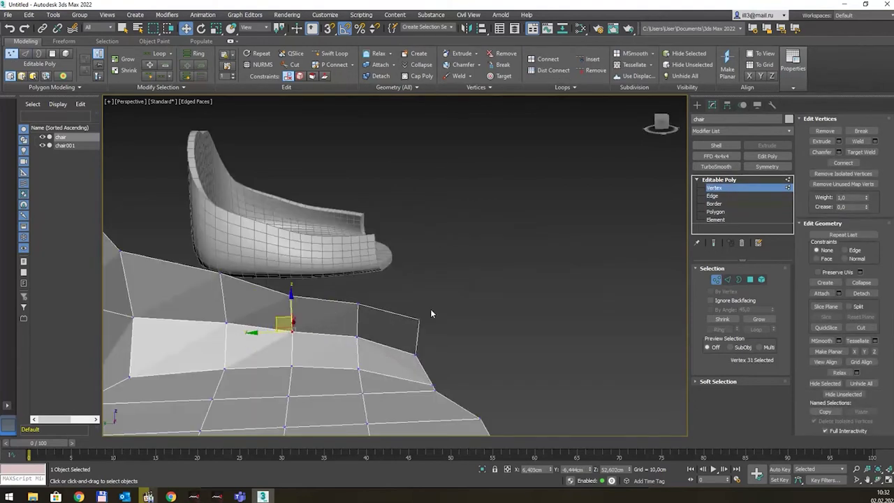
pyautogui.click(421, 324)
pyautogui.moveTo(412, 311); pyautogui.dragTo(414, 319)
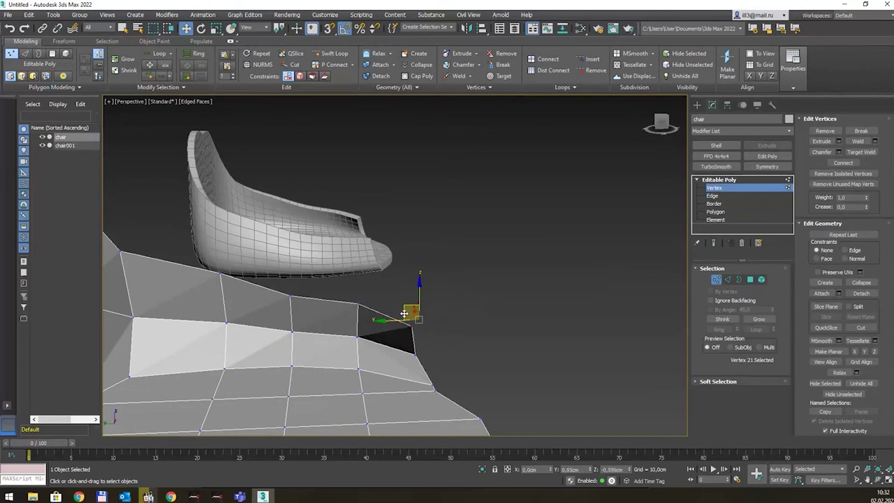
pyautogui.moveTo(414, 319); pyautogui.dragTo(461, 323)
# Step: Centre the smooth chair shell in view and exit Vertex level via Editable Poly
pyautogui.keyDown('alt'); pyautogui.moveTo(460, 323); pyautogui.dragTo(460, 318, button='middle'); pyautogui.keyUp('alt')
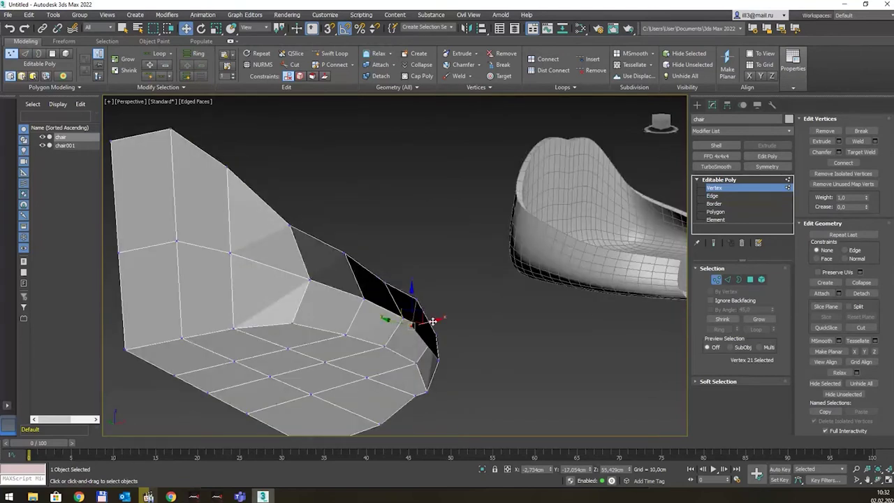
pyautogui.scroll(-3, 596, 294)
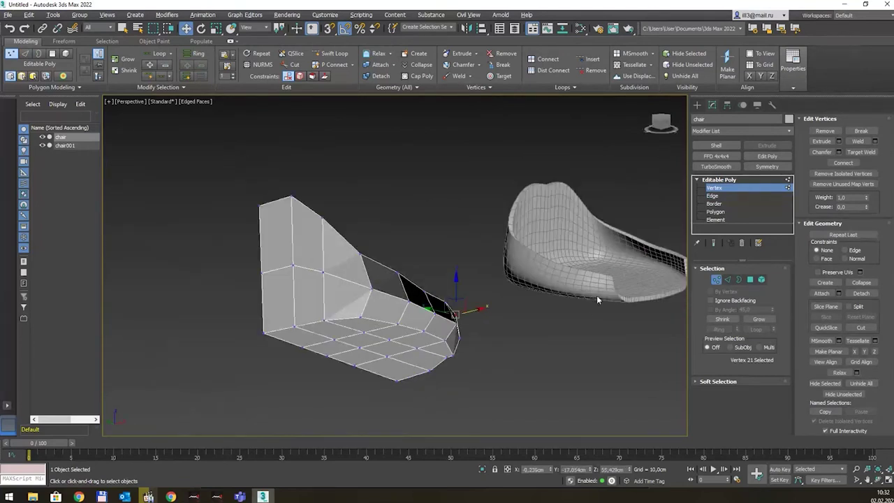
pyautogui.scroll(-2, 616, 282)
pyautogui.moveTo(616, 282); pyautogui.dragTo(395, 299, button='middle')
pyautogui.moveTo(548, 283)
pyautogui.keyDown('alt'); pyautogui.mouseDown(button='middle')
pyautogui.moveTo(514, 275)
pyautogui.moveTo(584, 260)
pyautogui.moveTo(493, 269)
pyautogui.moveTo(508, 272)
pyautogui.moveTo(500, 265)
pyautogui.moveTo(540, 298)
pyautogui.moveTo(469, 259)
pyautogui.mouseUp(button='middle'); pyautogui.keyUp('alt')
pyautogui.scroll(-3, 531, 274)
pyautogui.click(751, 181)
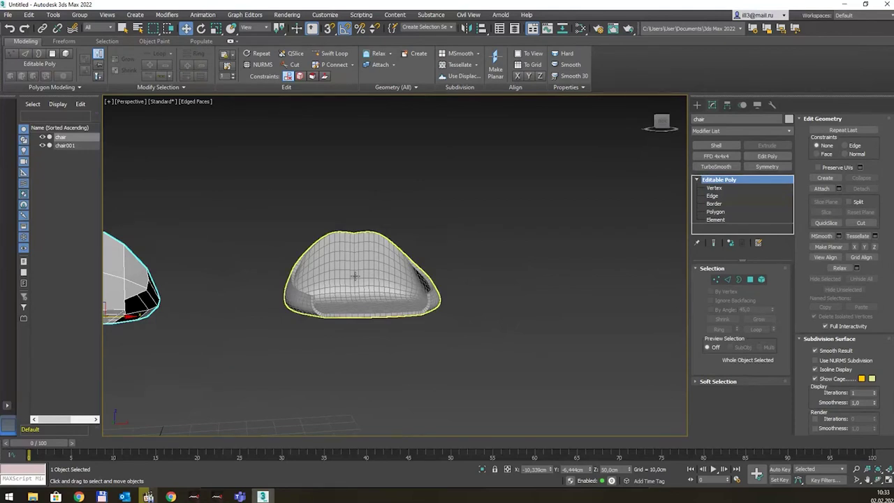
# Step: Draw a slim Cylinder of radius 1.882 cm under the seat in Top view
pyautogui.click(696, 105)
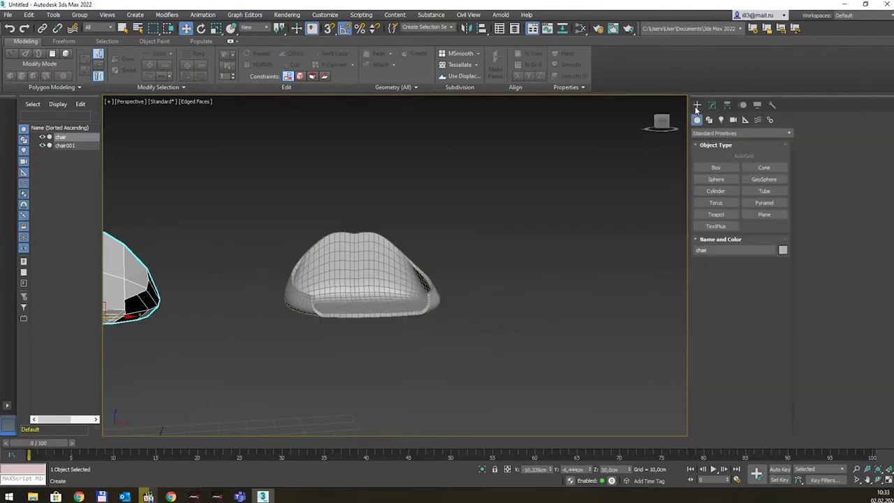
pyautogui.click(716, 190)
pyautogui.moveTo(503, 349)
pyautogui.keyDown('alt'); pyautogui.mouseDown(button='middle')
pyautogui.moveTo(395, 410)
pyautogui.moveTo(404, 424)
pyautogui.mouseUp(button='middle'); pyautogui.keyUp('alt')
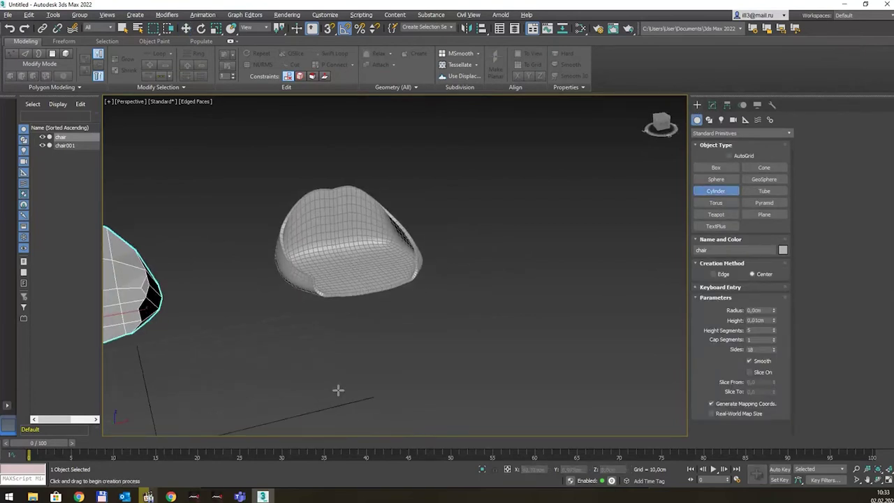
pyautogui.press('t')
pyautogui.scroll(5, 481, 301)
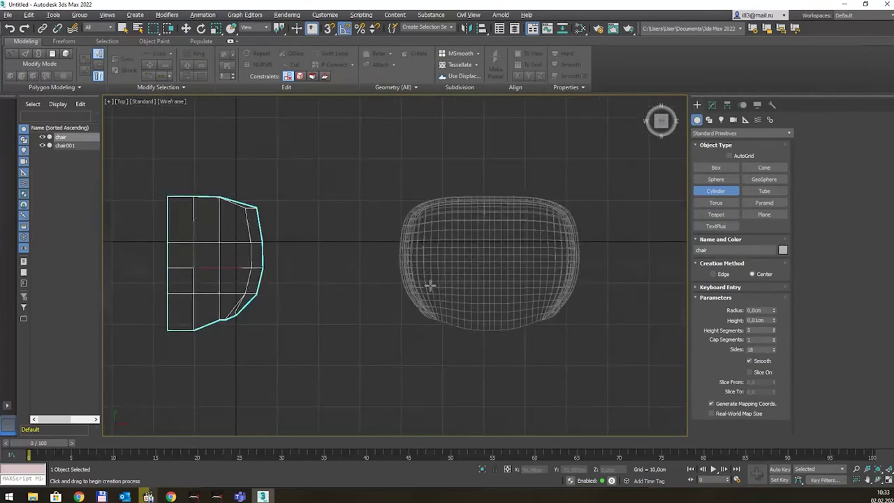
pyautogui.moveTo(431, 285); pyautogui.dragTo(436, 286)
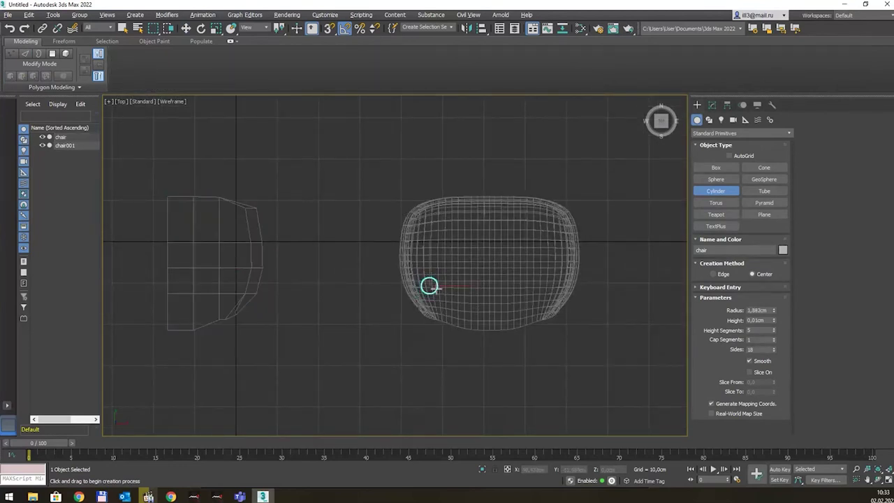
pyautogui.click(437, 286)
# Step: Back in Perspective view, increase Cylinder001's Height in the Modify panel
pyautogui.press('w')
pyautogui.press('p')
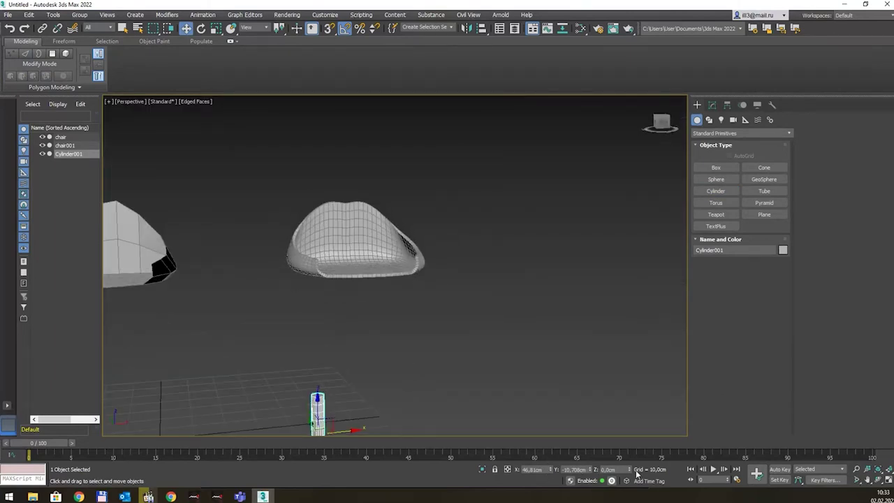
pyautogui.moveTo(386, 349); pyautogui.dragTo(396, 287, button='middle')
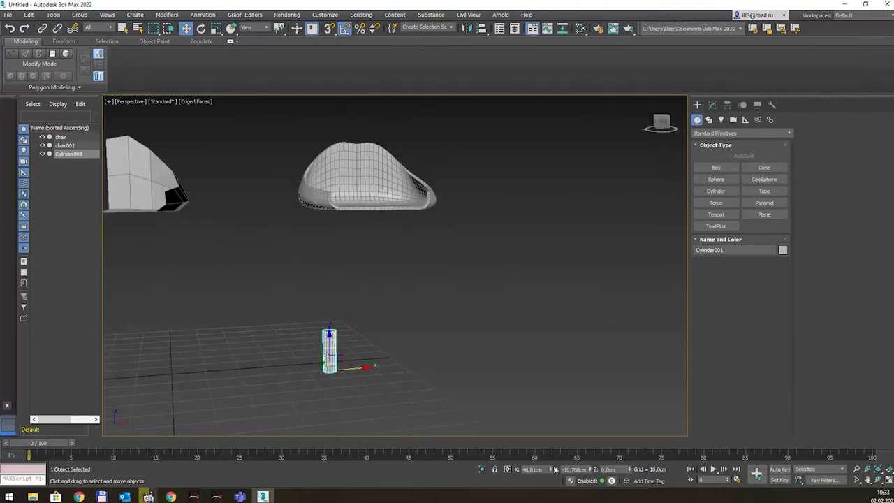
pyautogui.moveTo(555, 469); pyautogui.dragTo(552, 465)
pyautogui.hotkey('ctrl', 'z')
pyautogui.click(711, 105)
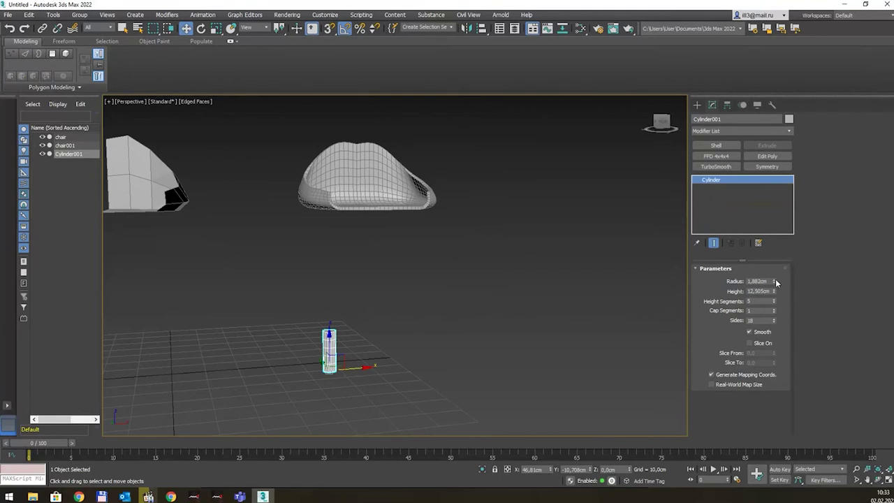
pyautogui.moveTo(774, 292); pyautogui.dragTo(780, 250)
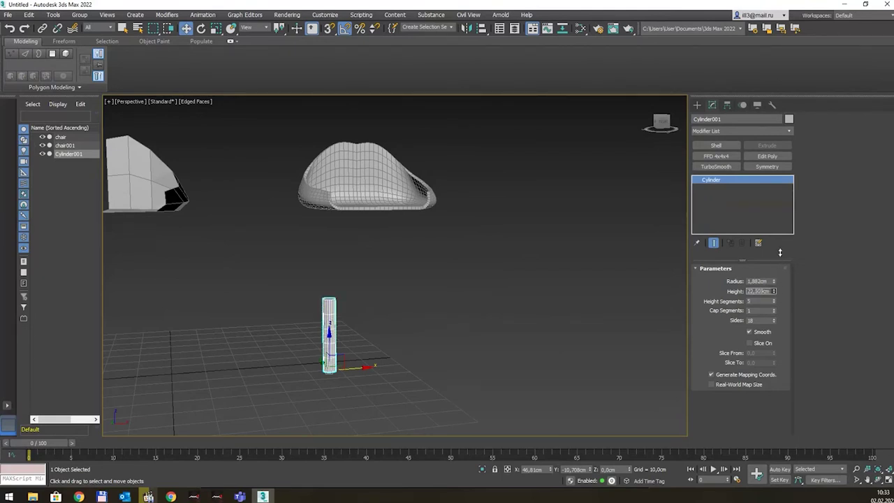
# Step: Move chair001 down so it rests on the cylinder leg
pyautogui.click(391, 192)
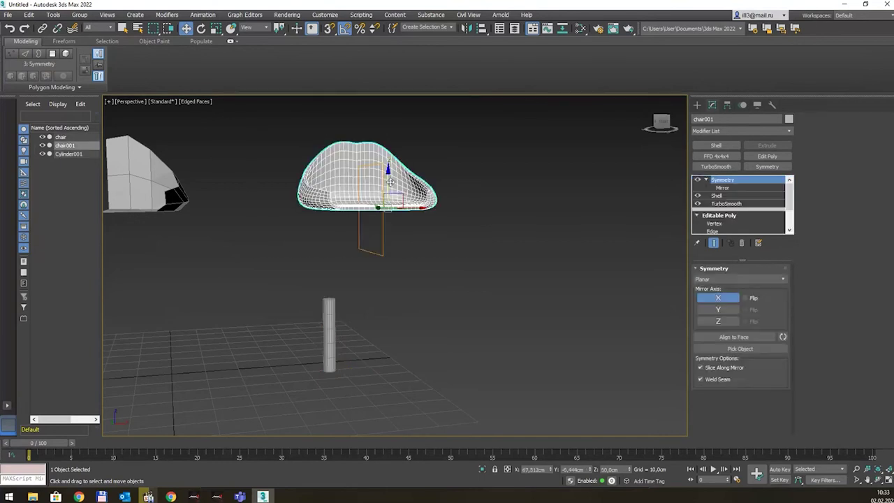
pyautogui.moveTo(391, 176); pyautogui.dragTo(396, 249)
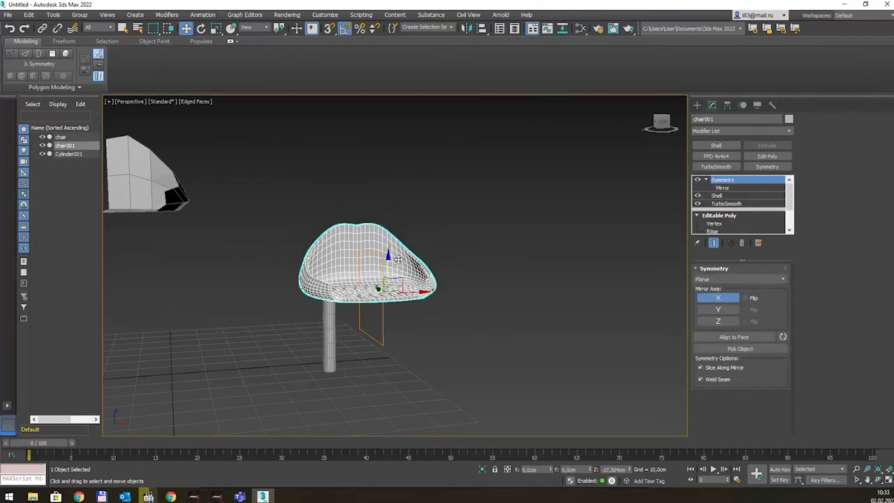
pyautogui.moveTo(397, 249)
pyautogui.keyDown('alt'); pyautogui.mouseDown(button='middle')
pyautogui.moveTo(419, 293)
pyautogui.moveTo(752, 346)
pyautogui.mouseUp(button='middle'); pyautogui.keyUp('alt')
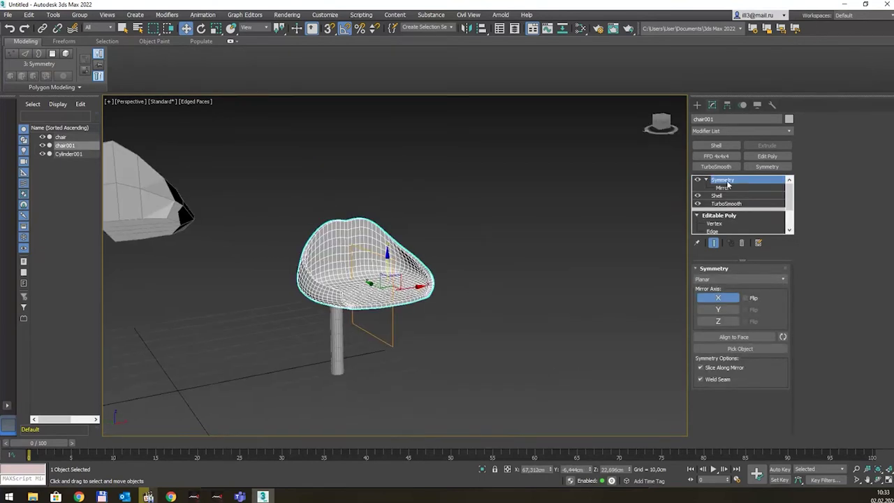
# Step: Set Cylinder001's Radius to 1.846 cm and Height Segments to 13
pyautogui.click(336, 346)
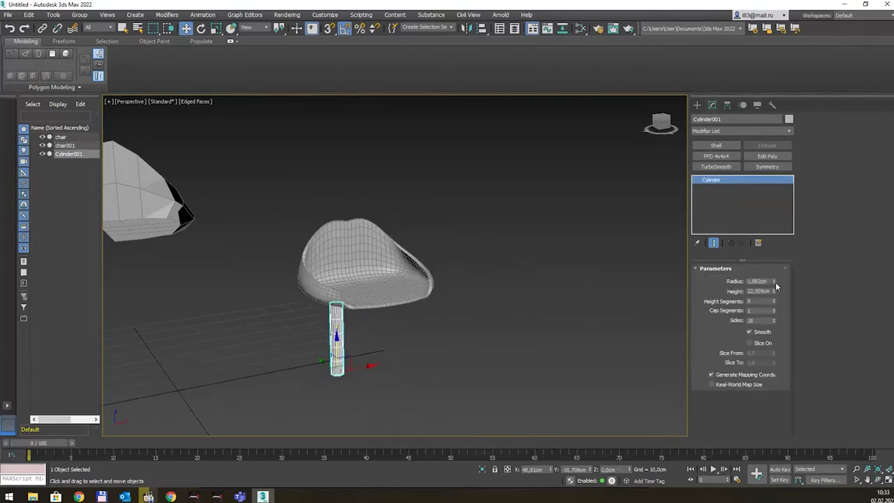
pyautogui.moveTo(774, 282); pyautogui.dragTo(774, 286)
pyautogui.moveTo(485, 293)
pyautogui.keyDown('alt'); pyautogui.mouseDown(button='middle')
pyautogui.moveTo(453, 282)
pyautogui.moveTo(496, 280)
pyautogui.mouseUp(button='middle'); pyautogui.keyUp('alt')
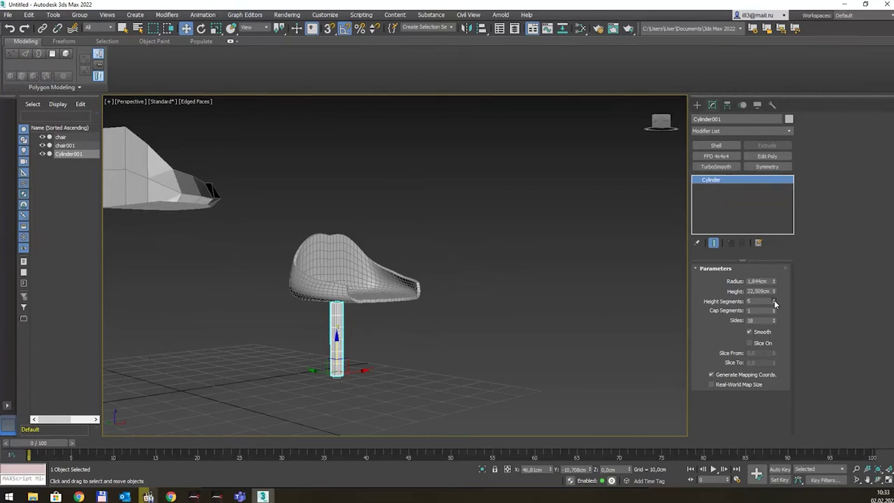
pyautogui.moveTo(774, 299); pyautogui.dragTo(774, 298)
pyautogui.scroll(3, 321, 322)
pyautogui.scroll(-3, 426, 323)
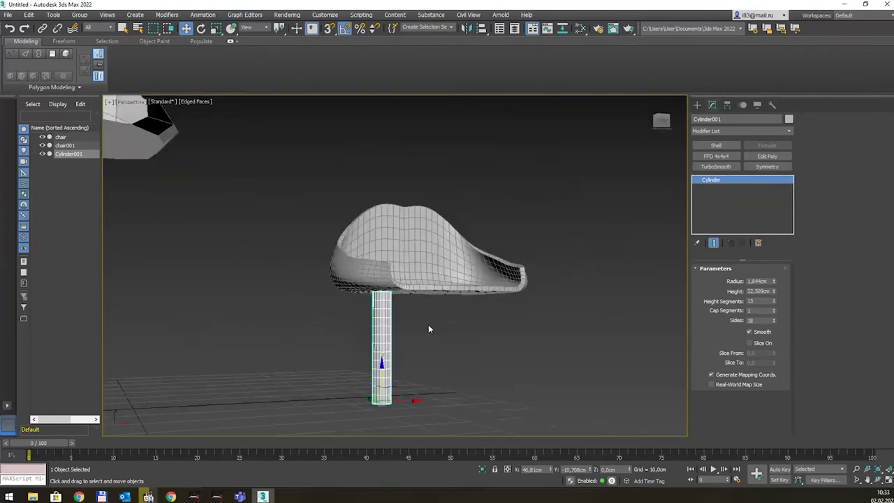
pyautogui.moveTo(425, 343)
pyautogui.keyDown('alt'); pyautogui.mouseDown(button='middle')
pyautogui.moveTo(434, 358)
pyautogui.moveTo(441, 348)
pyautogui.mouseUp(button='middle'); pyautogui.keyUp('alt')
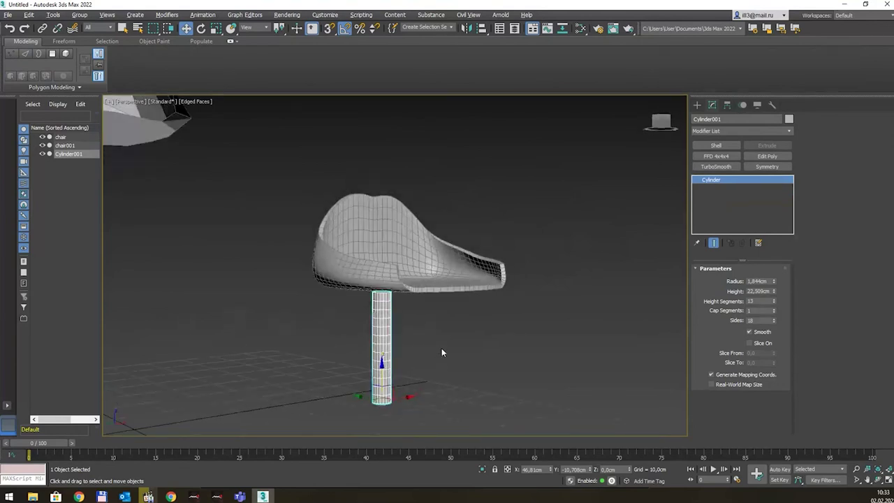
# Step: Add FFD 4x4x4 to the leg and scale its top lattice points outward into a flare
pyautogui.click(716, 156)
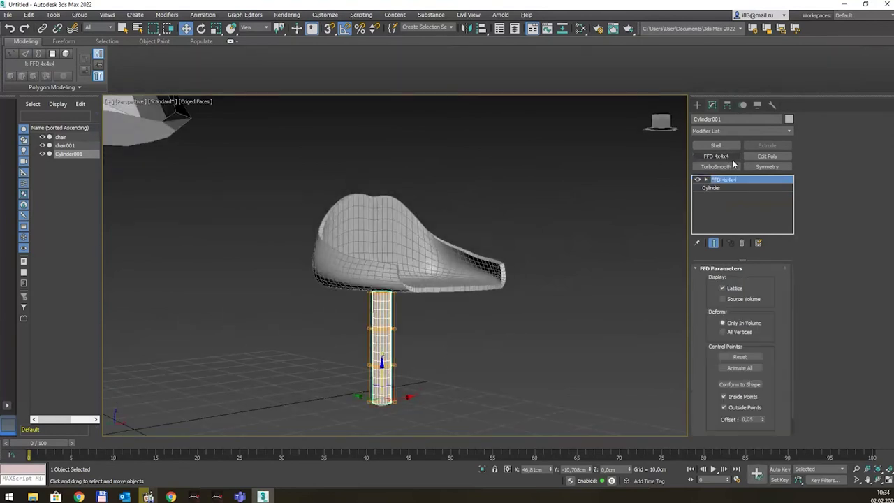
pyautogui.keyDown('alt'); pyautogui.moveTo(466, 357); pyautogui.dragTo(478, 357, button='middle'); pyautogui.keyUp('alt')
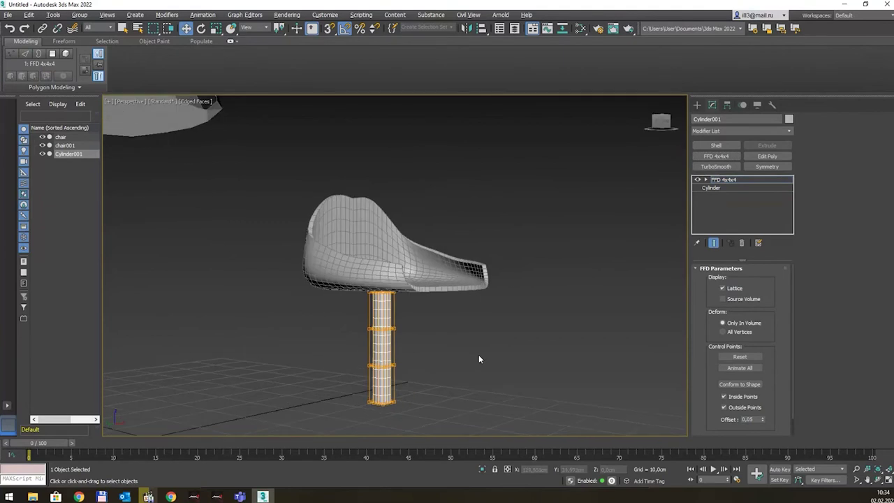
pyautogui.moveTo(332, 265); pyautogui.dragTo(450, 318)
pyautogui.keyDown('alt'); pyautogui.moveTo(416, 296); pyautogui.dragTo(416, 314, button='middle'); pyautogui.keyUp('alt')
pyautogui.press('r')
pyautogui.moveTo(397, 307)
pyautogui.mouseDown()
pyautogui.moveTo(463, 178)
pyautogui.moveTo(477, 210)
pyautogui.mouseUp()
pyautogui.moveTo(471, 255)
pyautogui.keyDown('alt'); pyautogui.mouseDown(button='middle')
pyautogui.moveTo(479, 352)
pyautogui.moveTo(411, 355)
pyautogui.mouseUp(button='middle'); pyautogui.keyUp('alt')
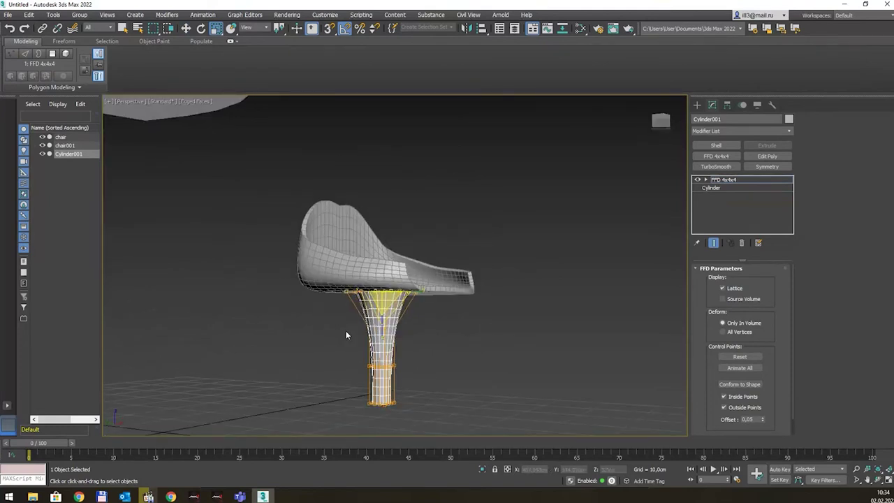
# Step: Pinch the leg's middle lattice points inward and lower the top points slightly
pyautogui.moveTo(441, 383); pyautogui.dragTo(447, 384)
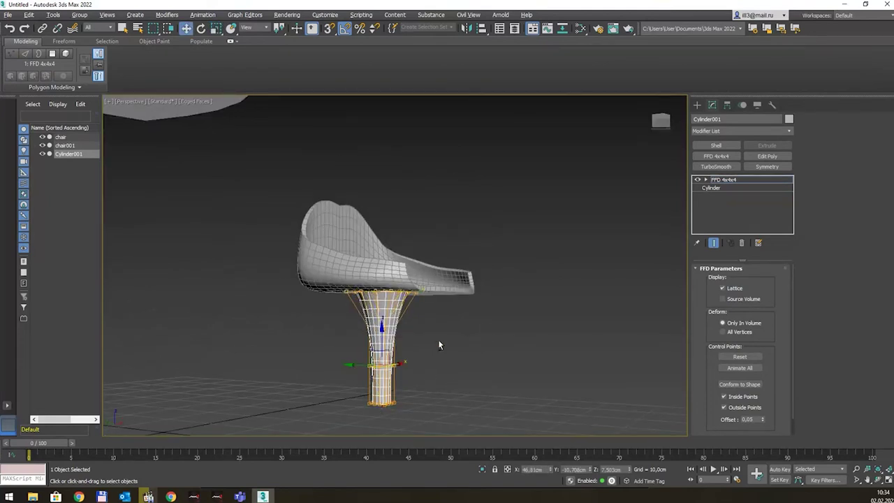
pyautogui.keyDown('alt'); pyautogui.moveTo(395, 361); pyautogui.dragTo(398, 360, button='middle'); pyautogui.keyUp('alt')
pyautogui.moveTo(399, 359)
pyautogui.mouseDown()
pyautogui.moveTo(413, 419)
pyautogui.moveTo(417, 397)
pyautogui.mouseUp()
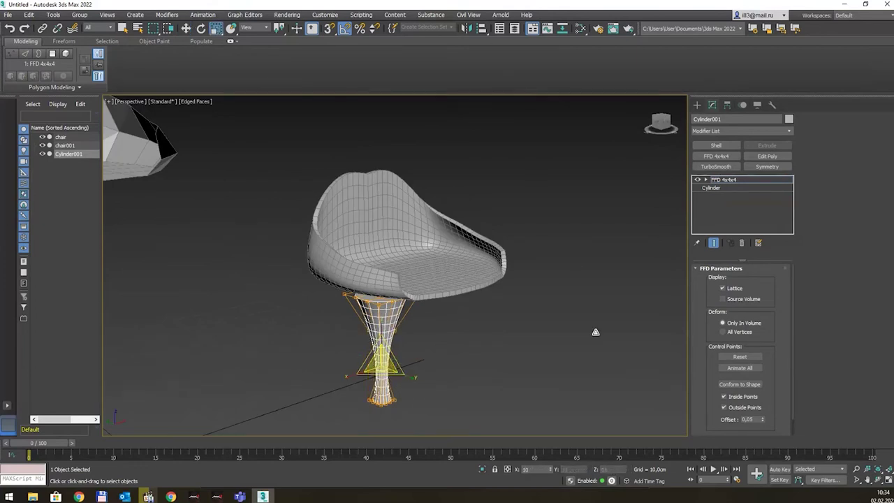
pyautogui.keyDown('alt'); pyautogui.moveTo(595, 334); pyautogui.dragTo(533, 275, button='middle'); pyautogui.keyUp('alt')
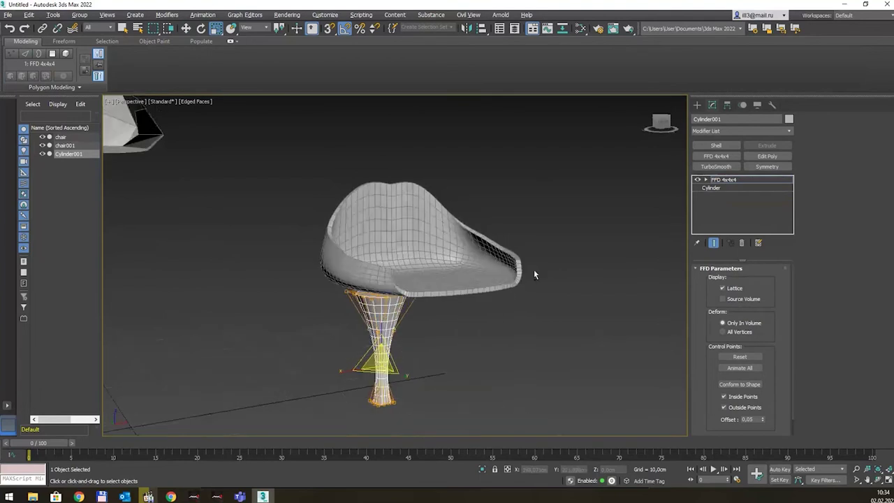
pyautogui.keyDown('alt'); pyautogui.moveTo(445, 303); pyautogui.dragTo(501, 300, button='middle'); pyautogui.keyUp('alt')
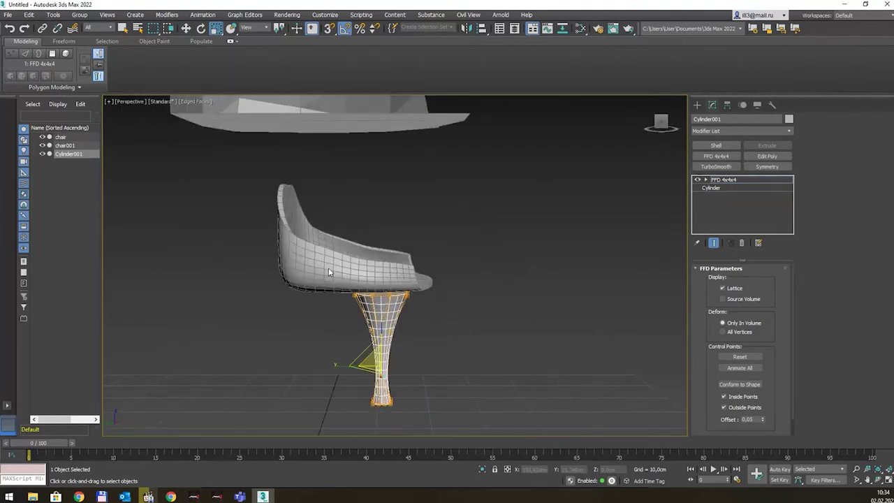
pyautogui.moveTo(473, 347); pyautogui.dragTo(475, 344)
pyautogui.press('w')
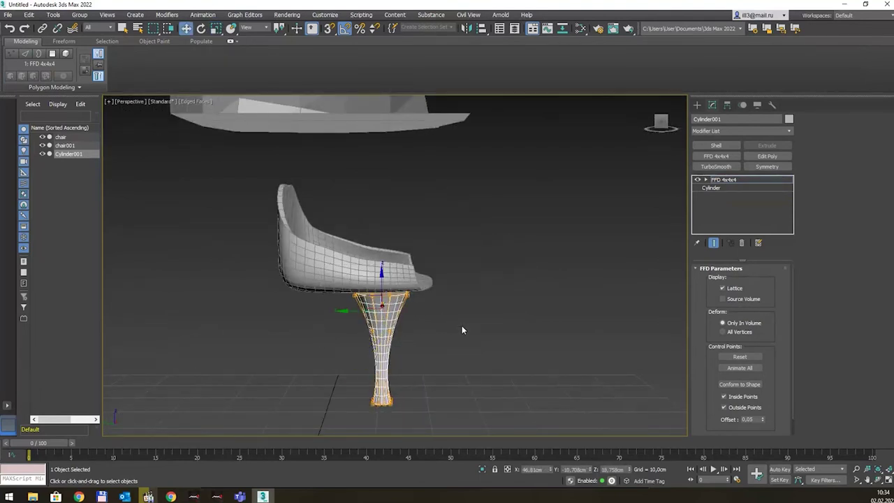
pyautogui.moveTo(384, 279); pyautogui.dragTo(384, 298)
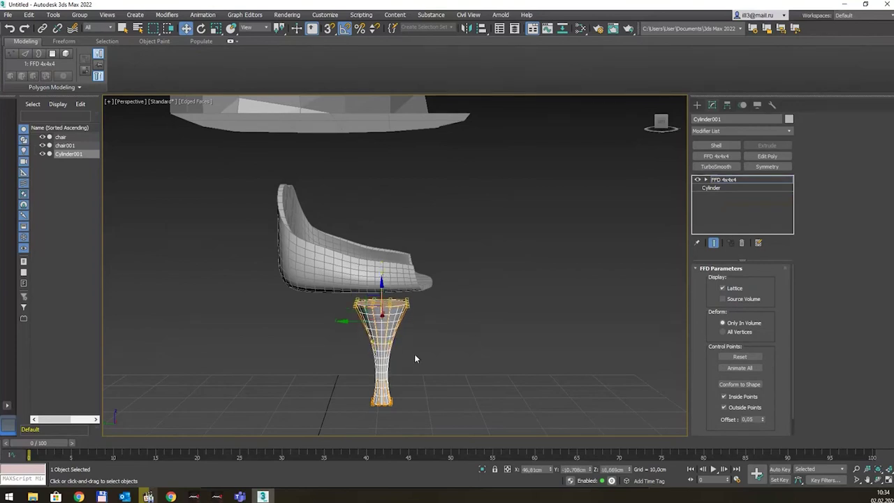
# Step: Scale the base lattice points and lower the leg's bottom end
pyautogui.moveTo(356, 333); pyautogui.dragTo(408, 352)
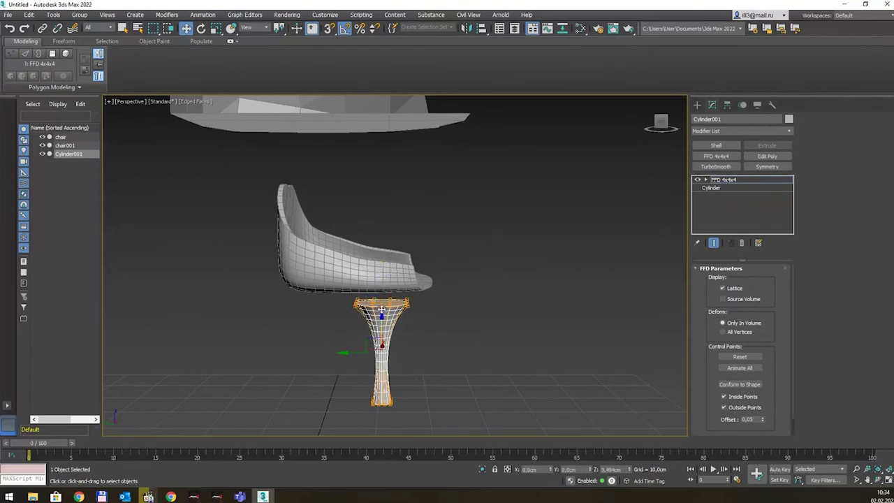
pyautogui.moveTo(358, 301); pyautogui.dragTo(403, 395)
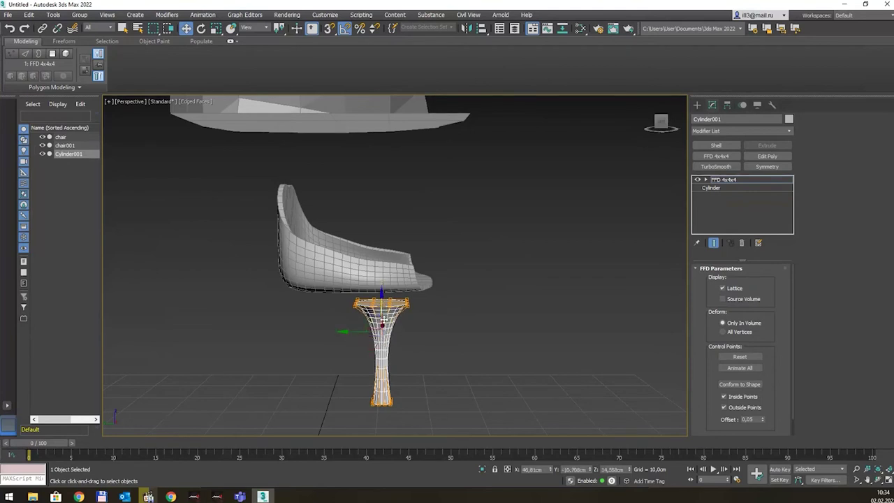
pyautogui.moveTo(403, 393)
pyautogui.keyDown('alt'); pyautogui.mouseDown(button='middle')
pyautogui.moveTo(399, 378)
pyautogui.moveTo(425, 372)
pyautogui.moveTo(425, 388)
pyautogui.moveTo(441, 371)
pyautogui.moveTo(407, 365)
pyautogui.moveTo(387, 416)
pyautogui.mouseUp(button='middle'); pyautogui.keyUp('alt')
pyautogui.press('r')
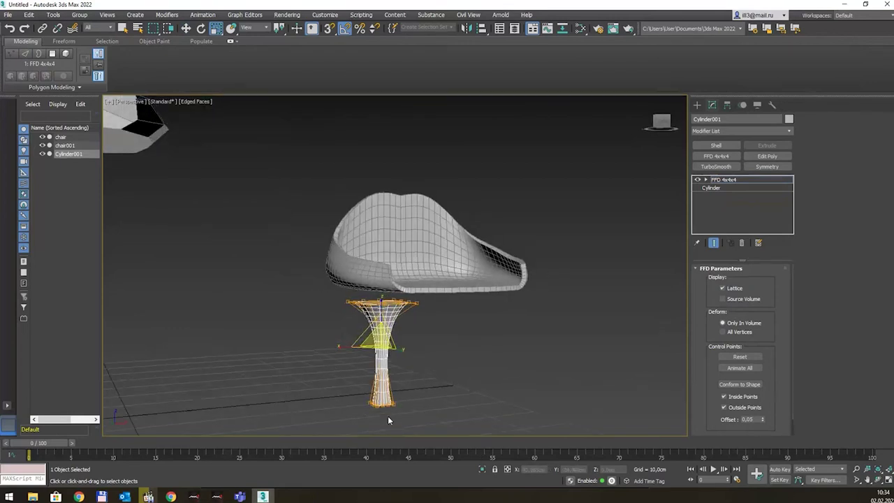
pyautogui.moveTo(358, 414); pyautogui.dragTo(437, 388)
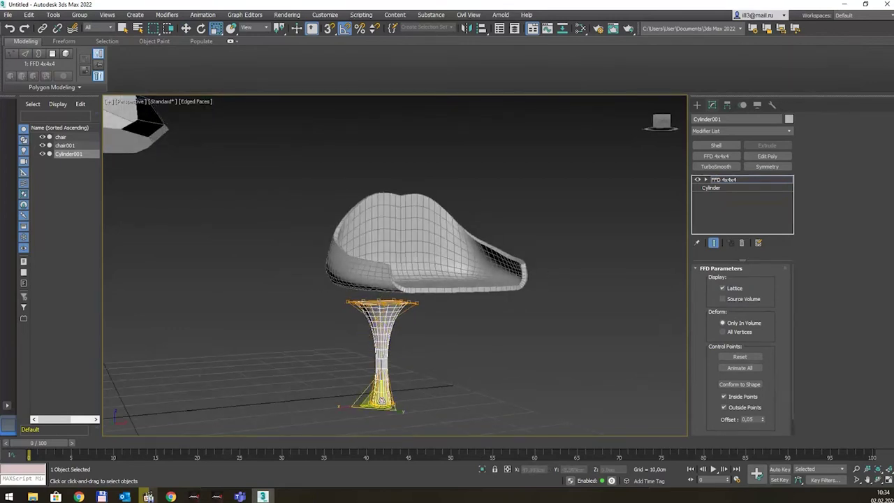
pyautogui.moveTo(386, 405)
pyautogui.mouseDown()
pyautogui.moveTo(395, 424)
pyautogui.moveTo(336, 411)
pyautogui.moveTo(423, 396)
pyautogui.mouseUp()
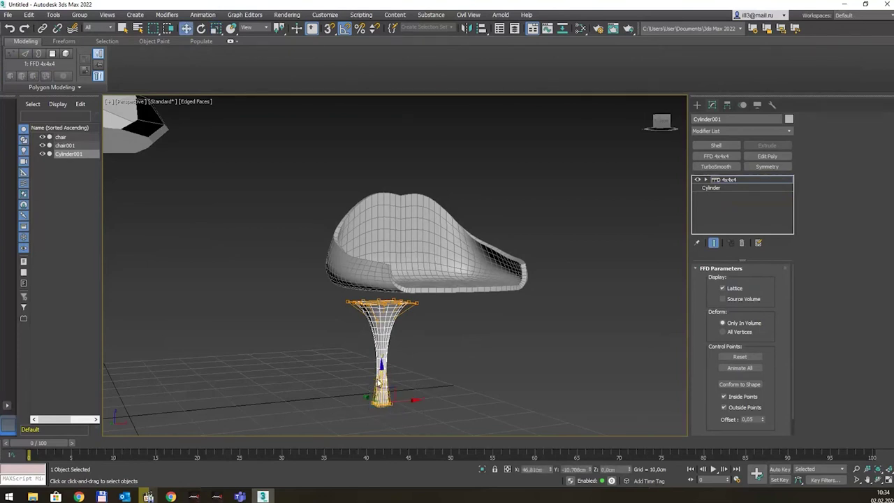
pyautogui.moveTo(381, 381); pyautogui.dragTo(412, 330)
pyautogui.keyDown('alt'); pyautogui.moveTo(411, 324); pyautogui.dragTo(424, 341, button='middle'); pyautogui.keyUp('alt')
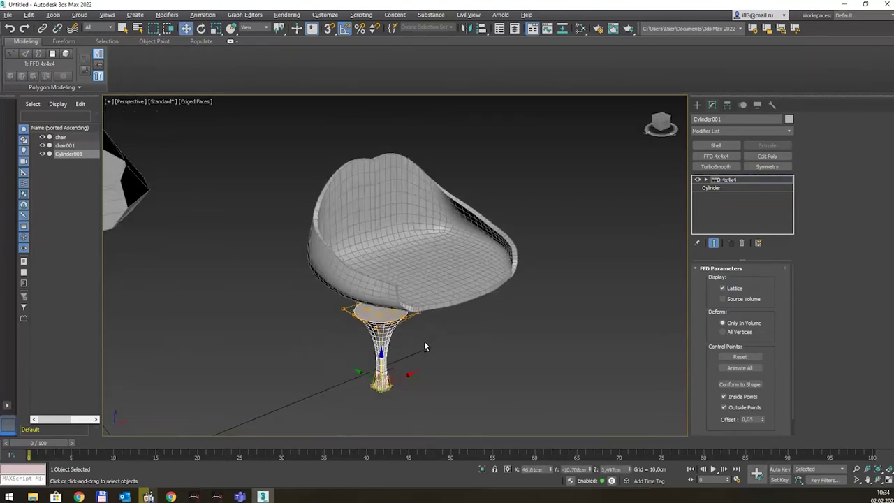
# Step: Exit FFD control points and recentre the leg under the seat
pyautogui.click(730, 181)
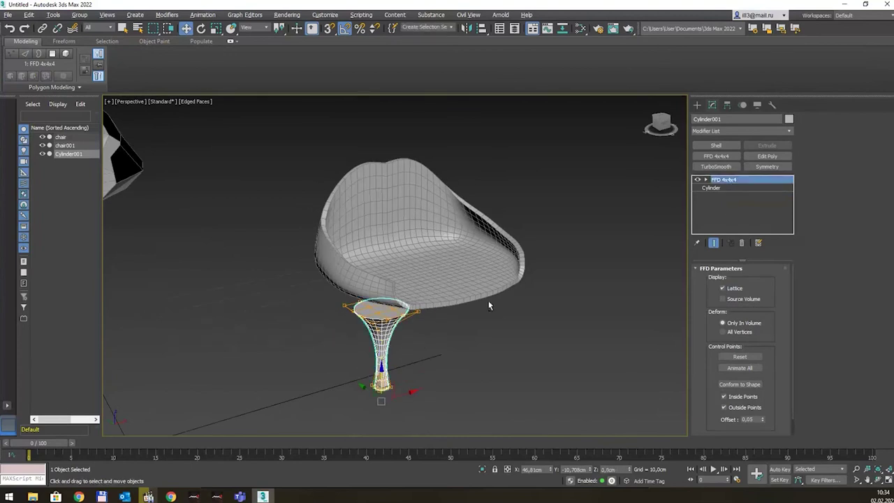
pyautogui.keyDown('alt'); pyautogui.moveTo(488, 300); pyautogui.dragTo(459, 282, button='middle'); pyautogui.keyUp('alt')
pyautogui.moveTo(423, 407); pyautogui.dragTo(436, 408)
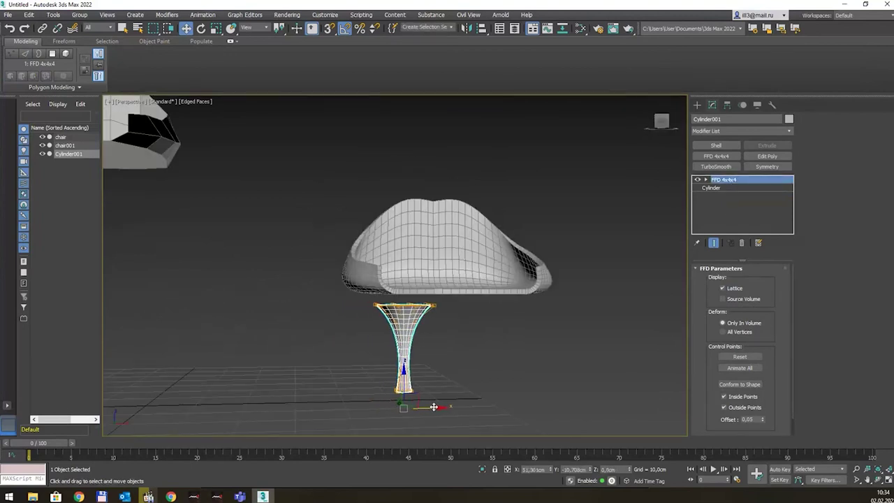
pyautogui.hotkey('ctrl', 'z')
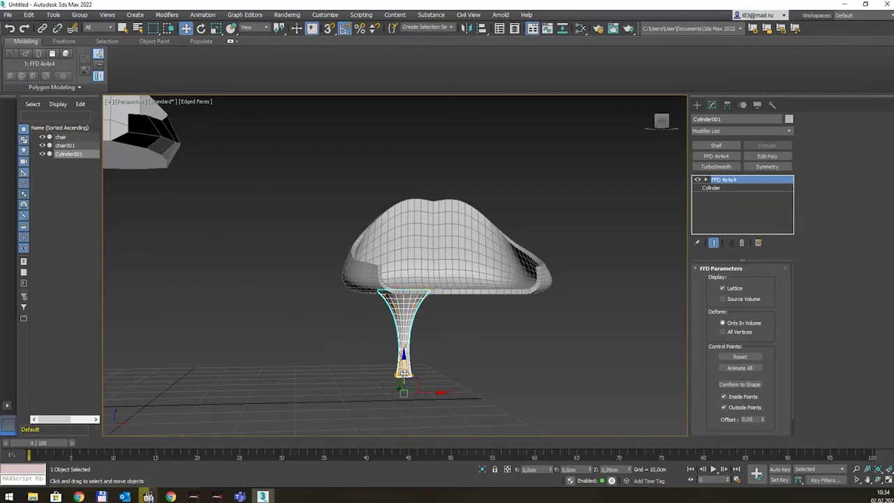
pyautogui.moveTo(405, 374)
pyautogui.keyDown('alt'); pyautogui.mouseDown(button='middle')
pyautogui.moveTo(412, 338)
pyautogui.moveTo(368, 333)
pyautogui.moveTo(484, 336)
pyautogui.moveTo(459, 341)
pyautogui.mouseUp(button='middle'); pyautogui.keyUp('alt')
pyautogui.click(485, 336)
pyautogui.click(412, 342)
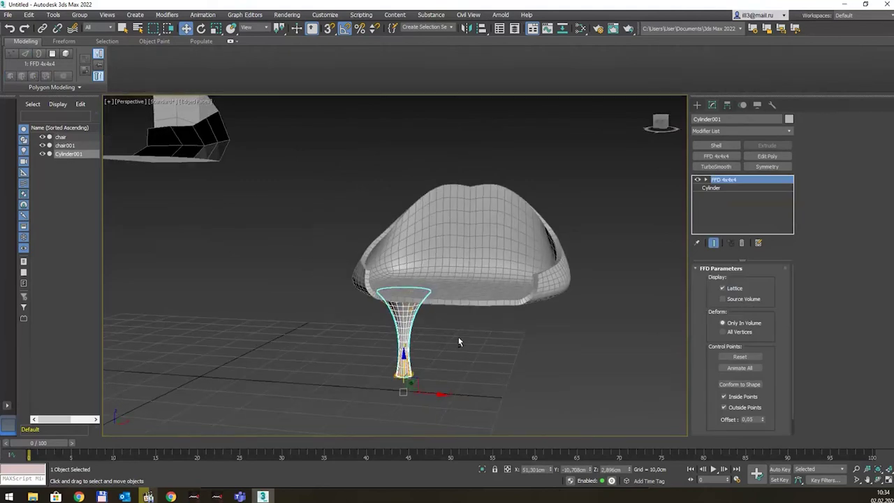
# Step: In Top view, Shift-clone the leg to the right as Cylinder002
pyautogui.press('t')
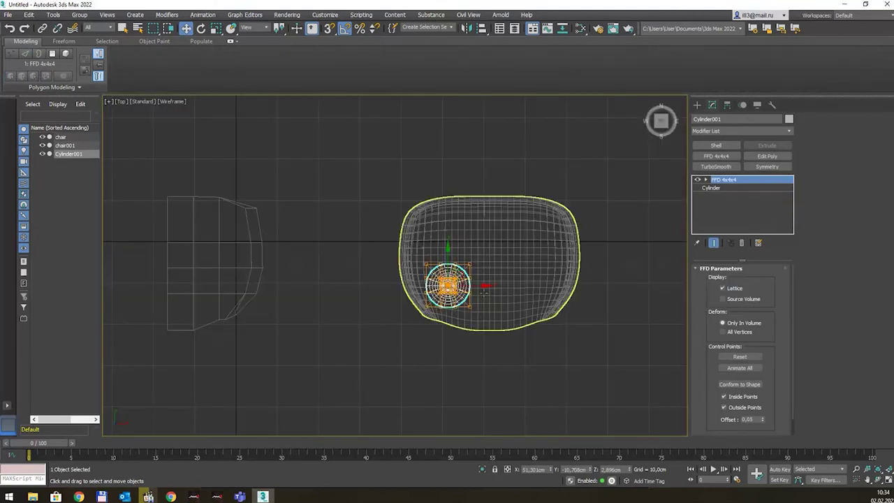
pyautogui.keyDown('shift'); pyautogui.moveTo(484, 286); pyautogui.dragTo(579, 296); pyautogui.keyUp('shift')
pyautogui.click(450, 287)
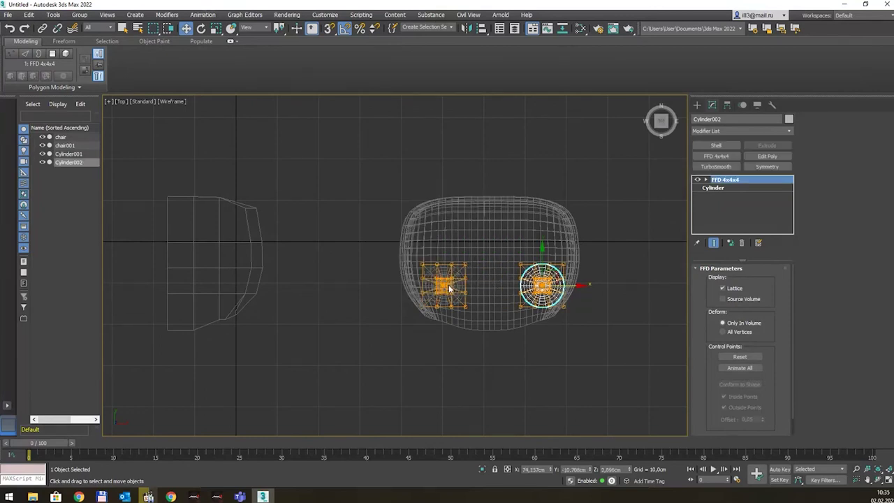
# Step: Clone both front legs toward the seat's back as Cylinder003 and Cylinder004, then return to Perspective
pyautogui.press('q')
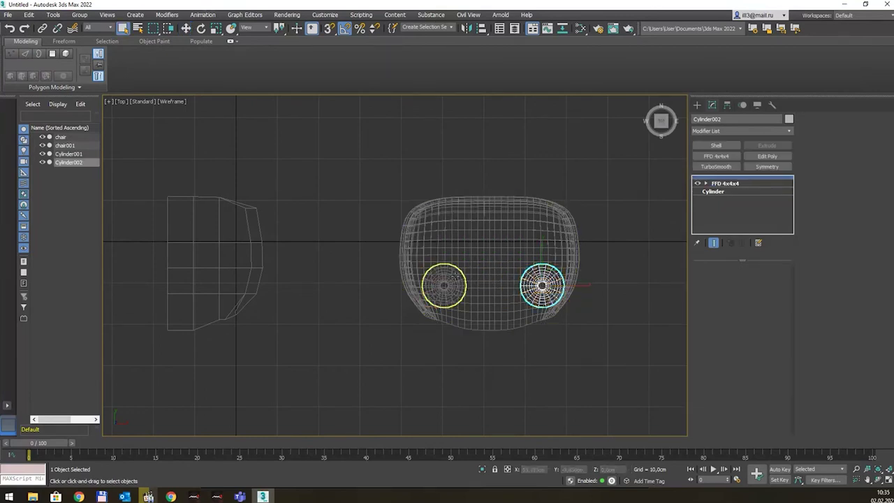
pyautogui.scroll(2, 466, 283)
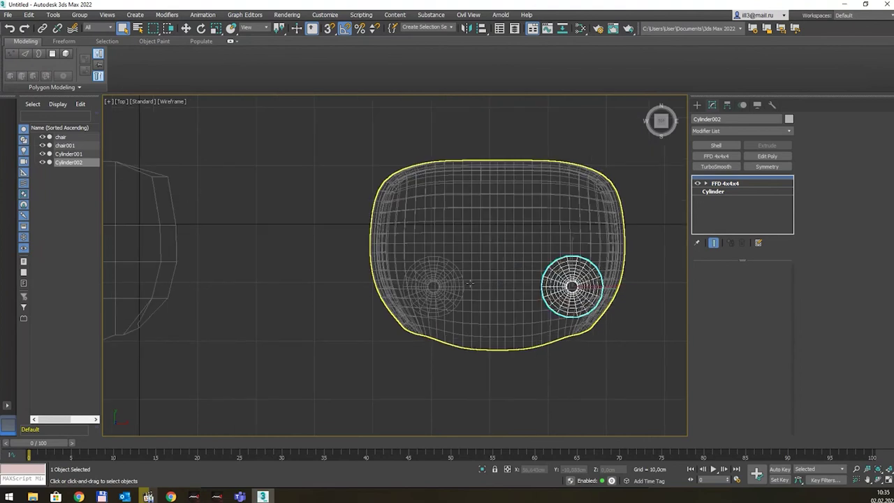
pyautogui.click(444, 269)
pyautogui.click(485, 352)
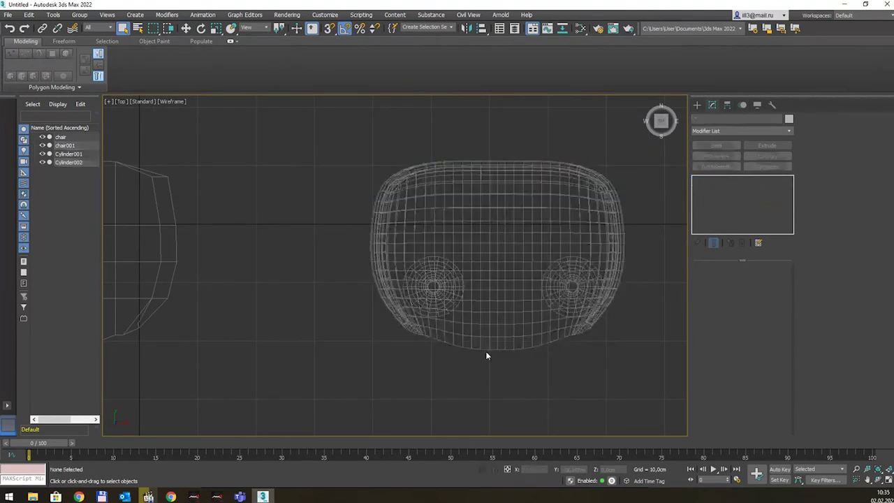
pyautogui.click(457, 294)
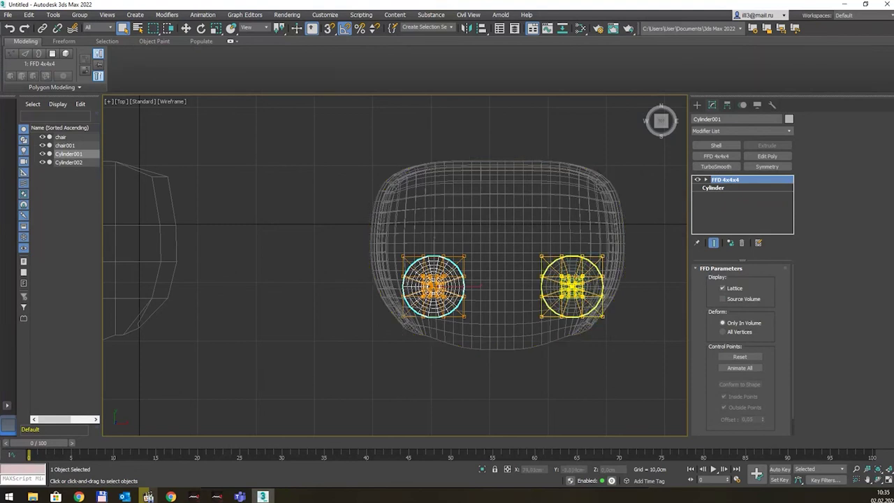
pyautogui.keyDown('ctrl'); pyautogui.click(571, 285); pyautogui.keyUp('ctrl')
pyautogui.press('w')
pyautogui.moveTo(503, 250); pyautogui.dragTo(503, 169)
pyautogui.click(451, 289)
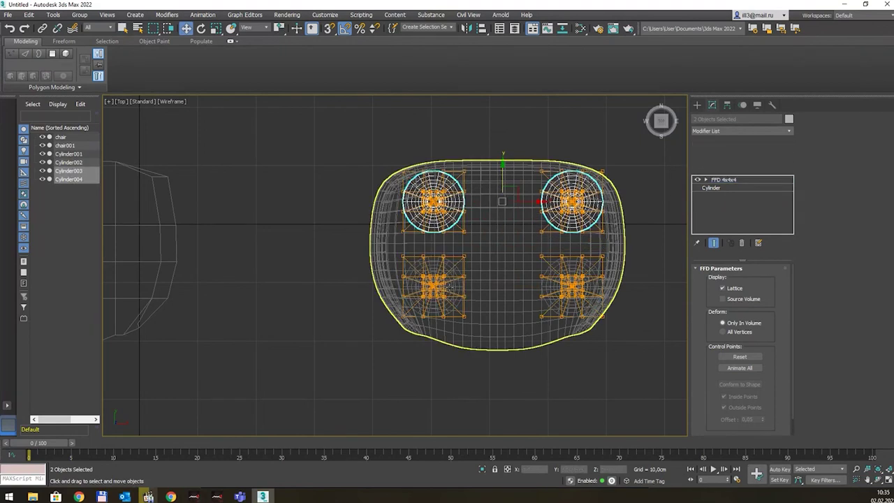
pyautogui.press('p')
pyautogui.click(578, 381)
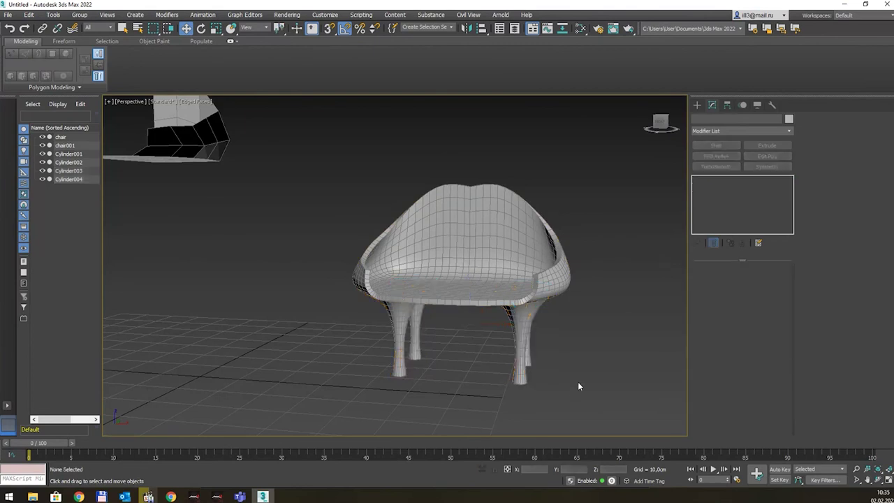
pyautogui.moveTo(582, 317)
pyautogui.keyDown('alt'); pyautogui.mouseDown(button='middle')
pyautogui.moveTo(495, 318)
pyautogui.moveTo(457, 353)
pyautogui.moveTo(420, 364)
pyautogui.mouseUp(button='middle'); pyautogui.keyUp('alt')
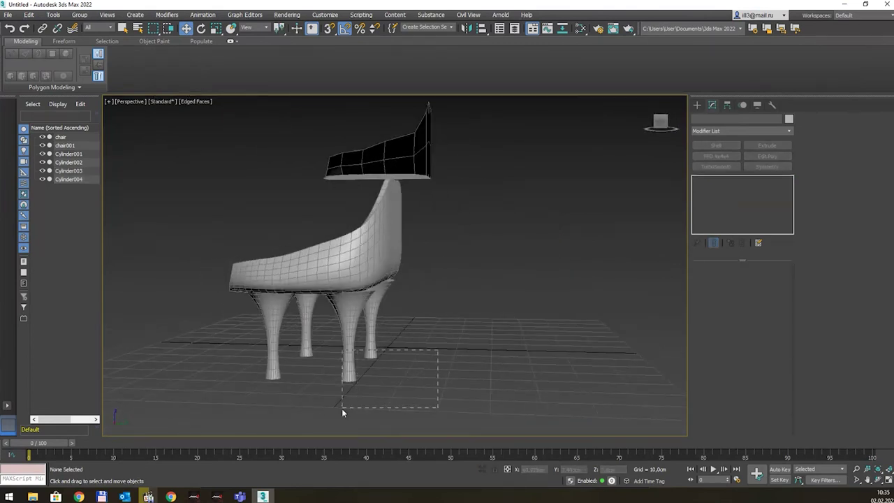
pyautogui.moveTo(437, 350); pyautogui.dragTo(341, 408)
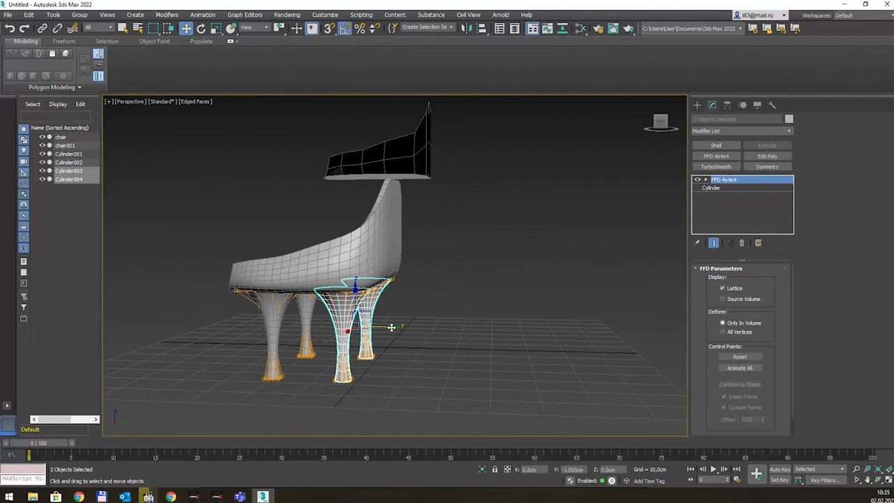
pyautogui.click(423, 330)
pyautogui.moveTo(427, 328)
pyautogui.keyDown('alt'); pyautogui.mouseDown(button='middle')
pyautogui.moveTo(527, 335)
pyautogui.moveTo(513, 329)
pyautogui.moveTo(524, 329)
pyautogui.moveTo(538, 299)
pyautogui.moveTo(509, 299)
pyautogui.mouseUp(button='middle'); pyautogui.keyUp('alt')
pyautogui.click(433, 269)
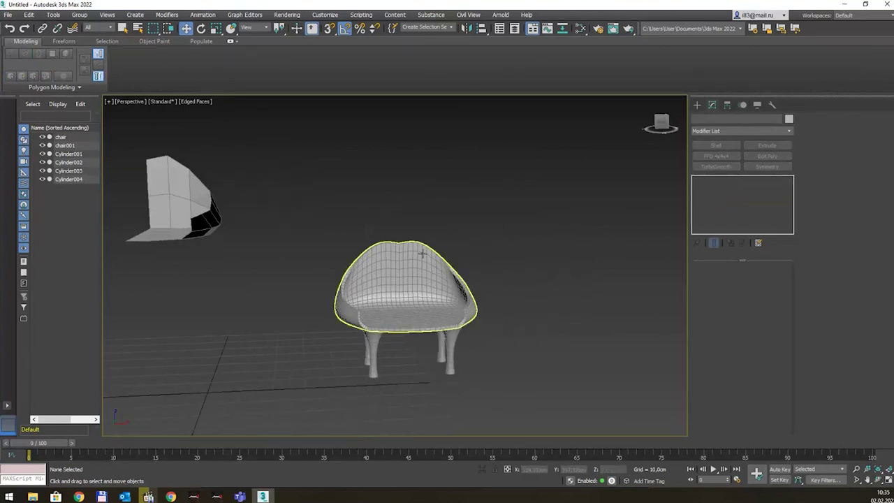
pyautogui.click(453, 248)
pyautogui.keyDown('alt'); pyautogui.moveTo(453, 248); pyautogui.dragTo(463, 249, button='middle'); pyautogui.keyUp('alt')
# Step: Move the angular box down along Z nearer the chair's level, then deselect it
pyautogui.click(151, 222)
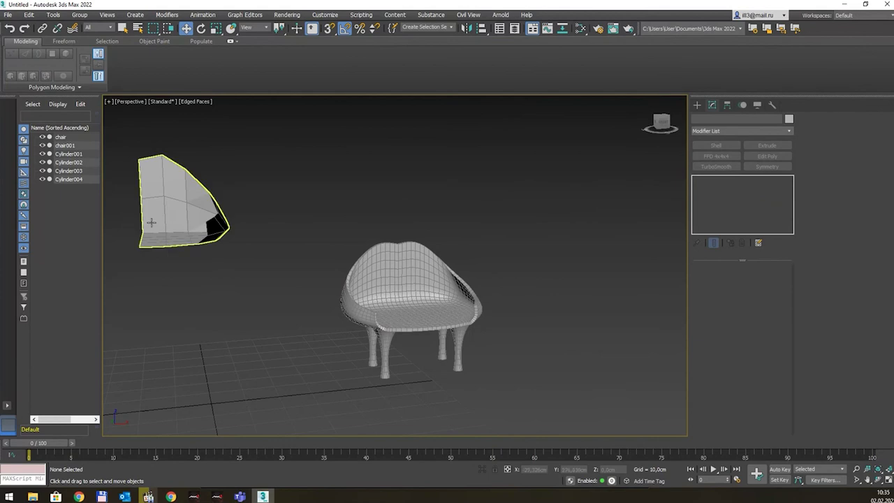
pyautogui.moveTo(119, 153); pyautogui.dragTo(260, 329)
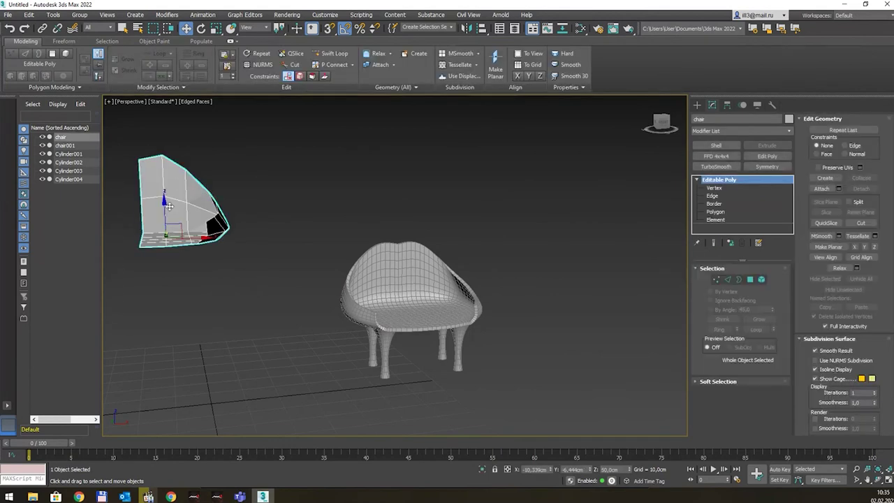
pyautogui.moveTo(169, 206); pyautogui.dragTo(169, 283)
pyautogui.moveTo(292, 300)
pyautogui.keyDown('alt'); pyautogui.mouseDown(button='middle')
pyautogui.moveTo(309, 283)
pyautogui.moveTo(363, 271)
pyautogui.mouseUp(button='middle'); pyautogui.keyUp('alt')
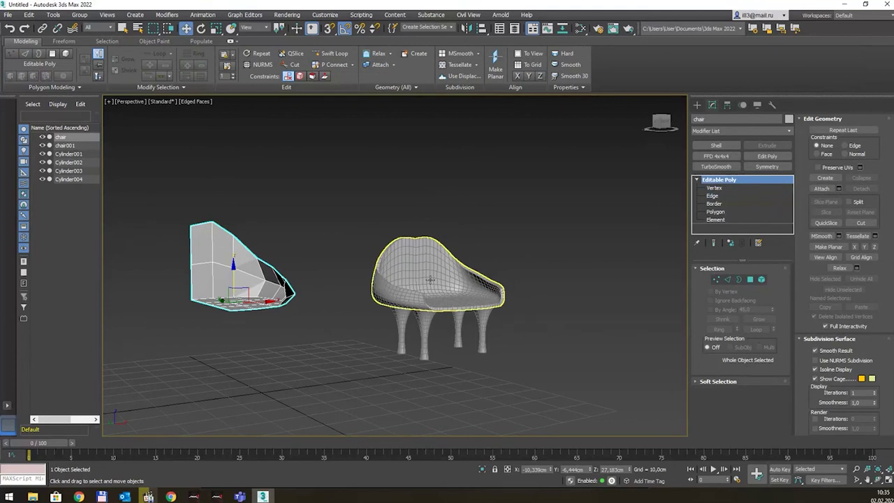
pyautogui.keyDown('alt'); pyautogui.moveTo(276, 251); pyautogui.dragTo(279, 269, button='middle'); pyautogui.keyUp('alt')
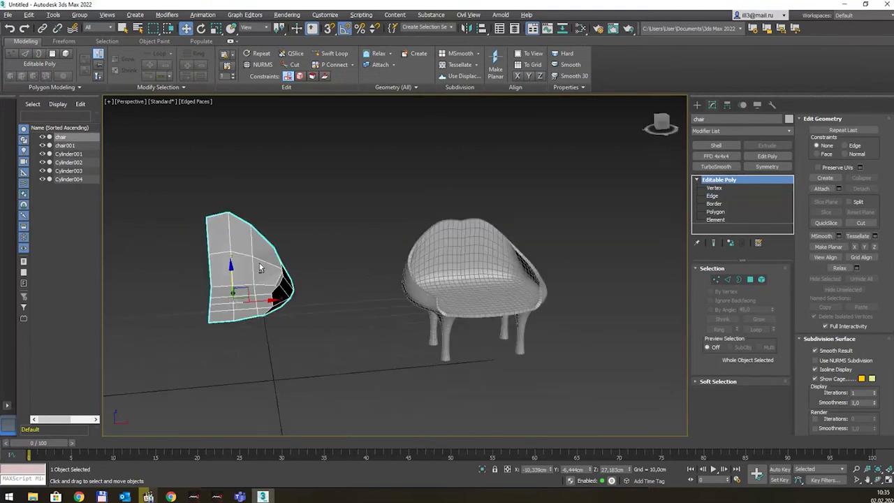
pyautogui.click(296, 331)
pyautogui.keyDown('alt'); pyautogui.moveTo(331, 261); pyautogui.dragTo(344, 260, button='middle'); pyautogui.keyUp('alt')
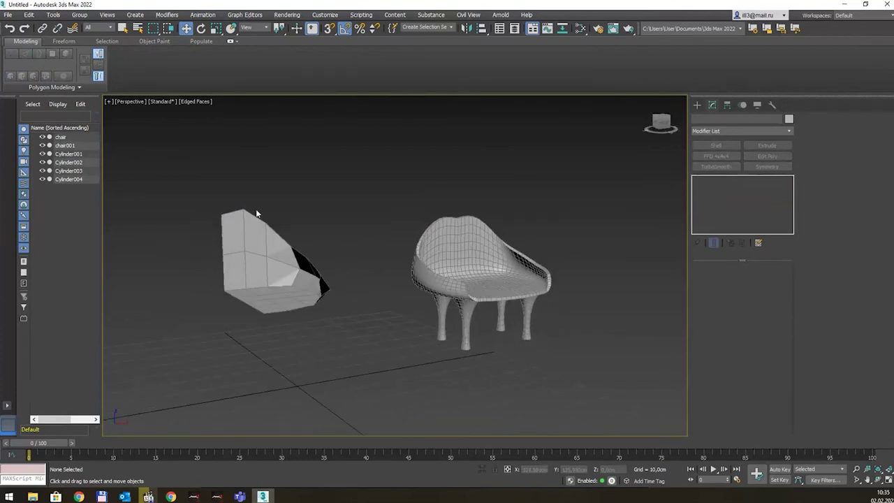
# Step: Choose Save As from the File menu to bring up the Save File As dialog
pyautogui.click(8, 15)
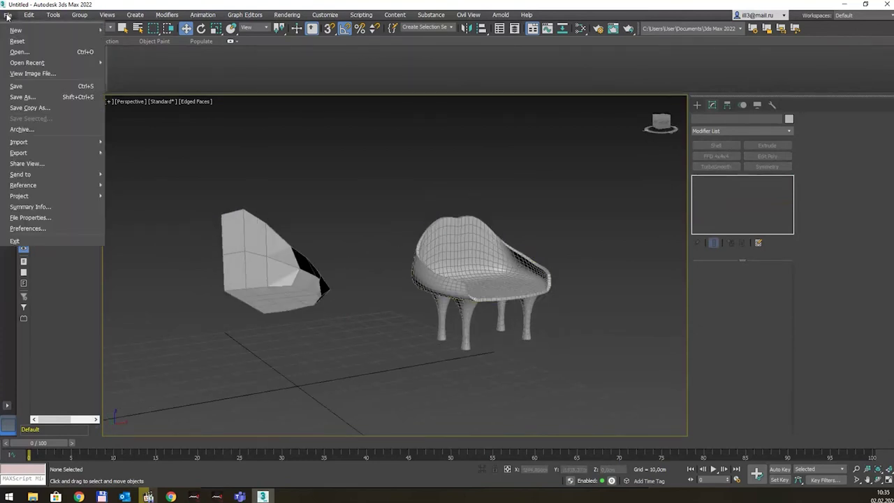
pyautogui.click(51, 88)
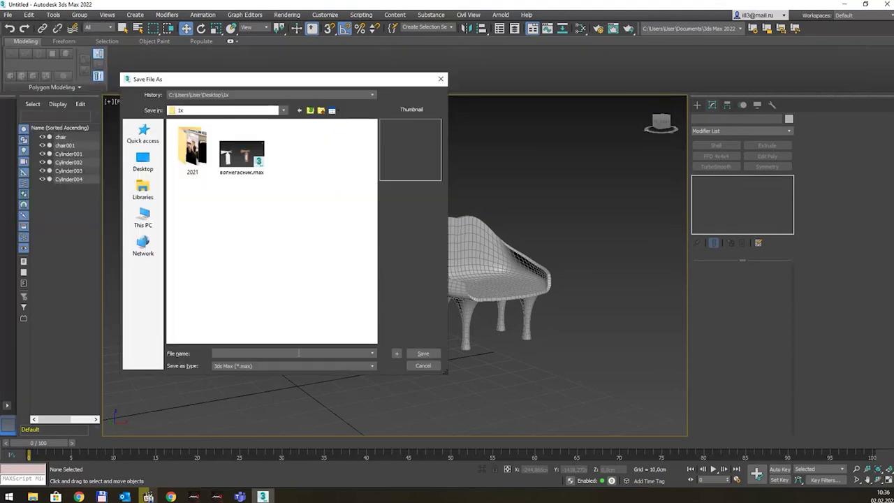